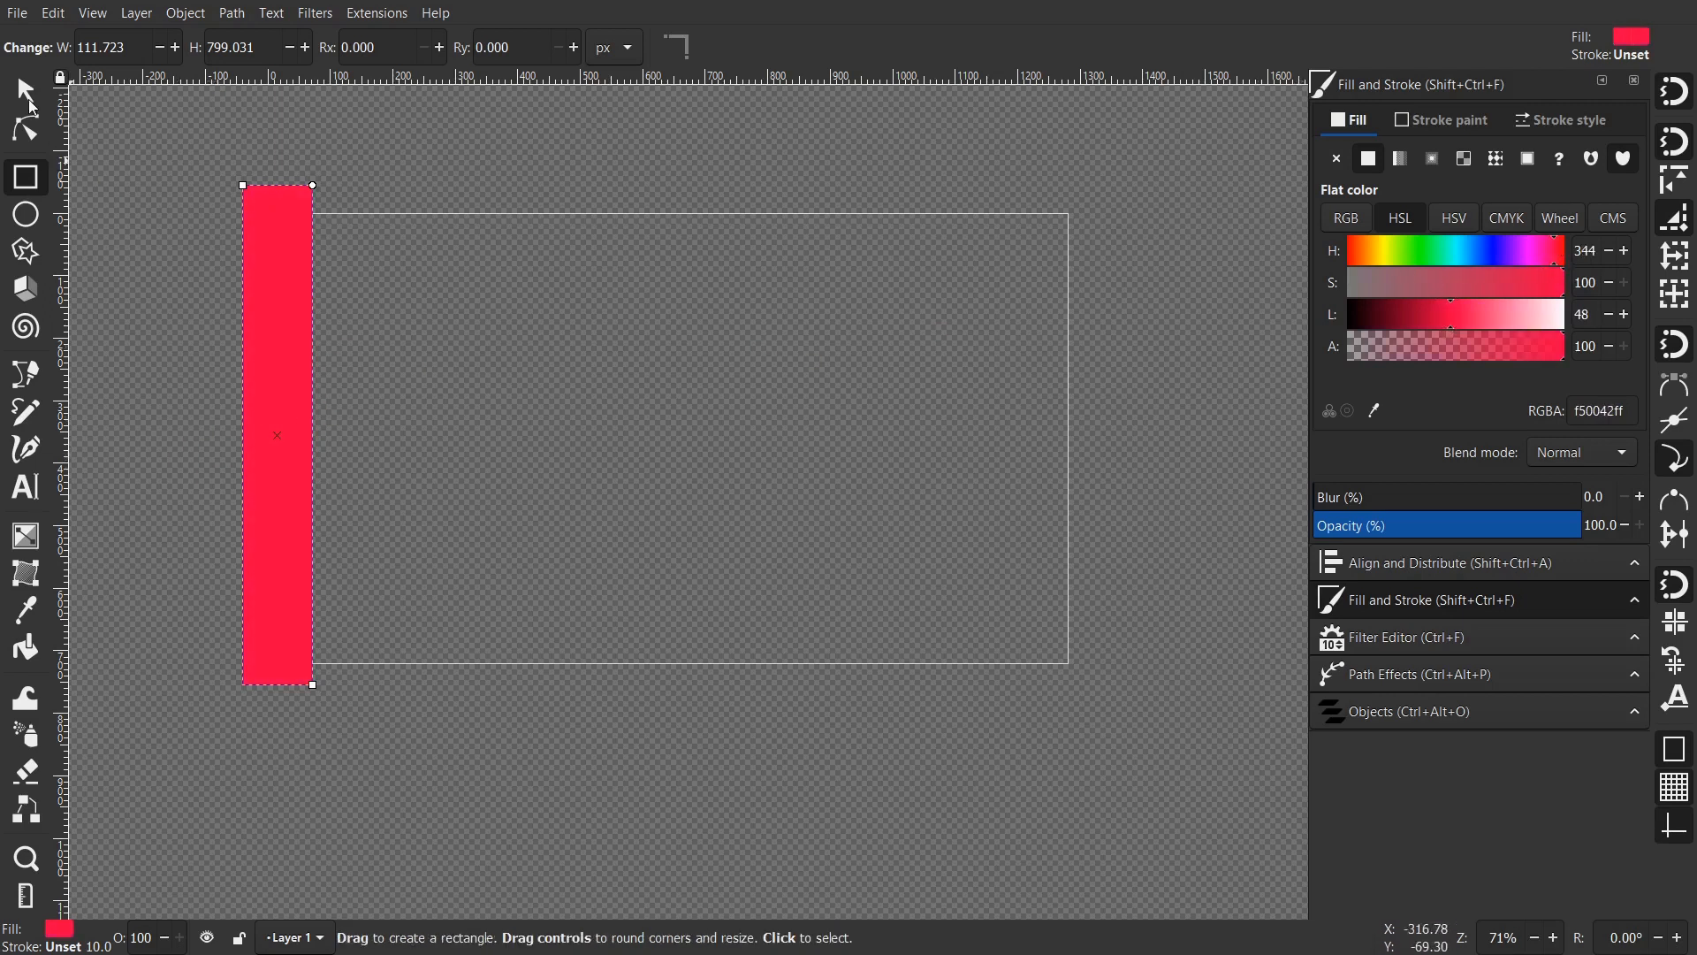
- Select the red f50042 bar as a whole object and open the Path menu
{"action": "key", "text": "s"}
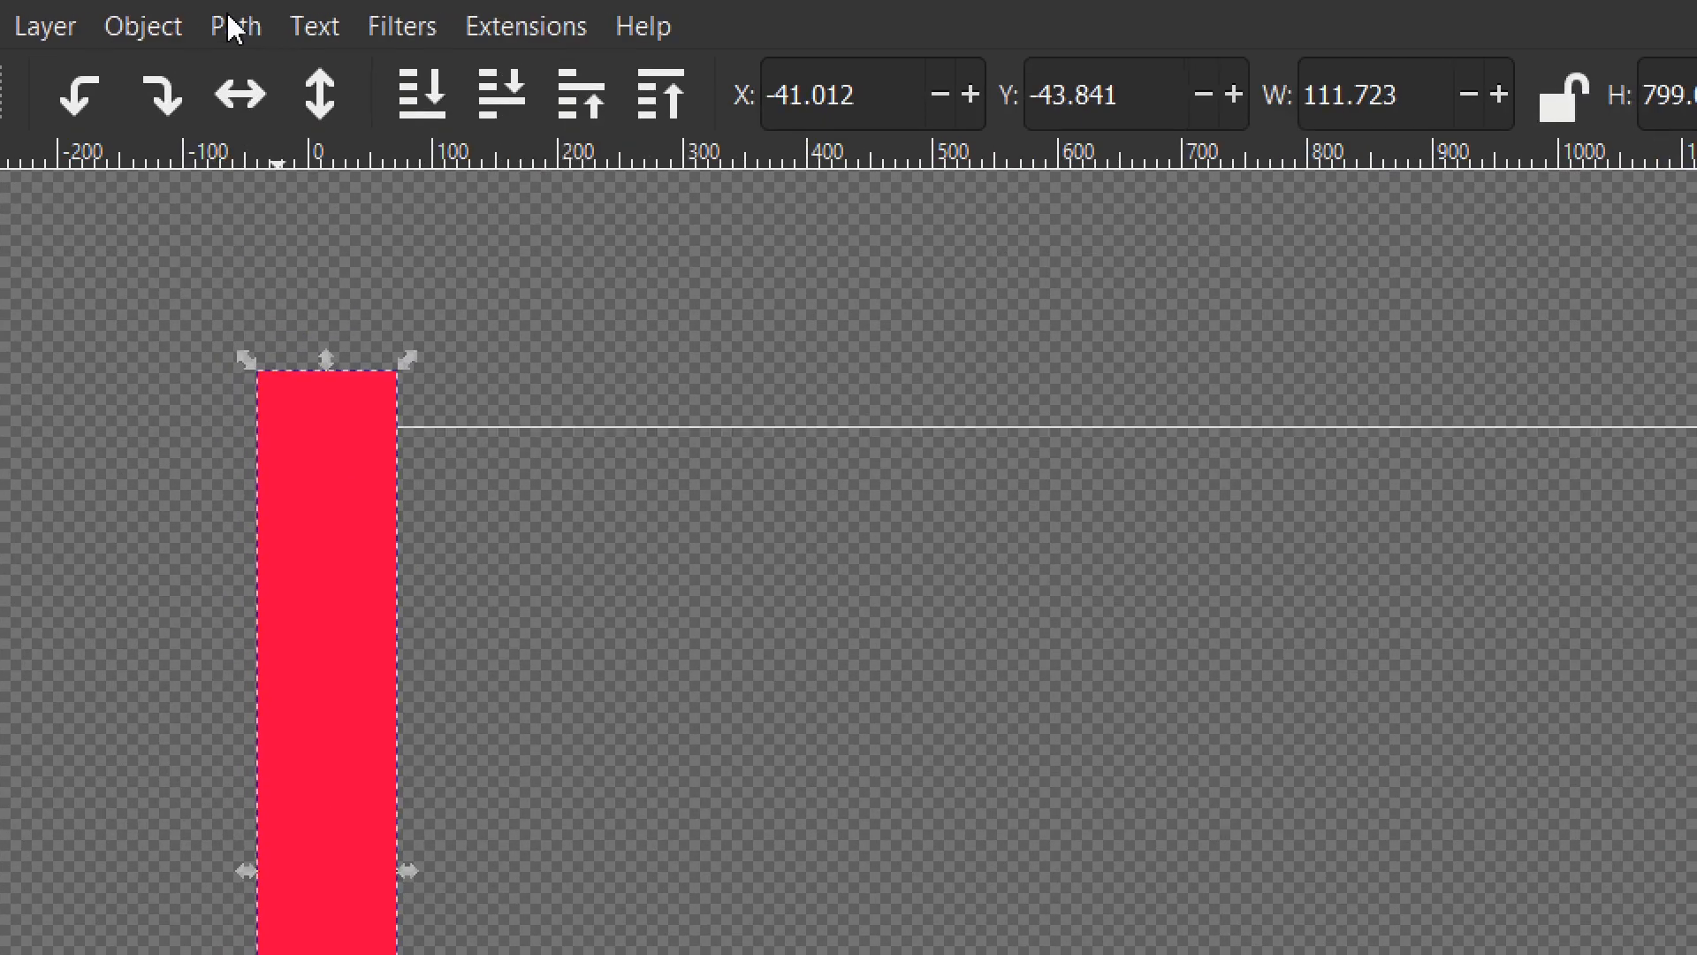
{"action": "left_click", "coordinate": [235, 27]}
- Convert the rectangle to a path, narrow it to 70.711 px, and add midpoint nodes
{"action": "left_click", "coordinate": [297, 74]}
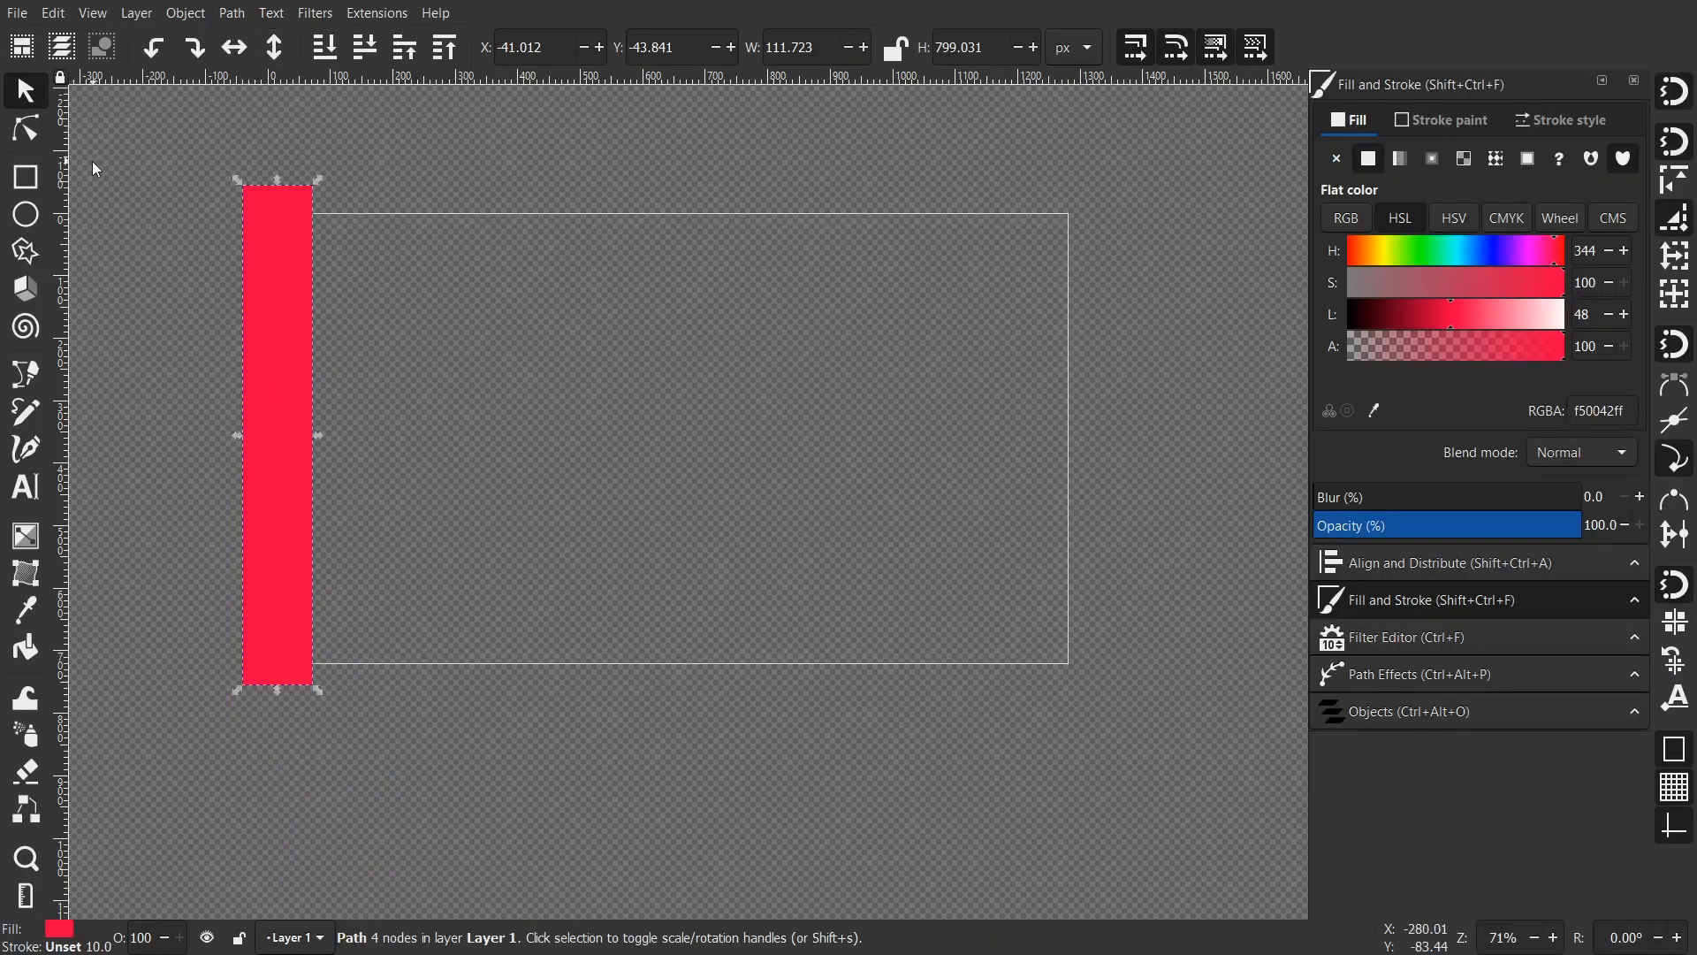
{"action": "left_click_drag", "start_coordinate": [318, 436], "coordinate": [292, 437]}
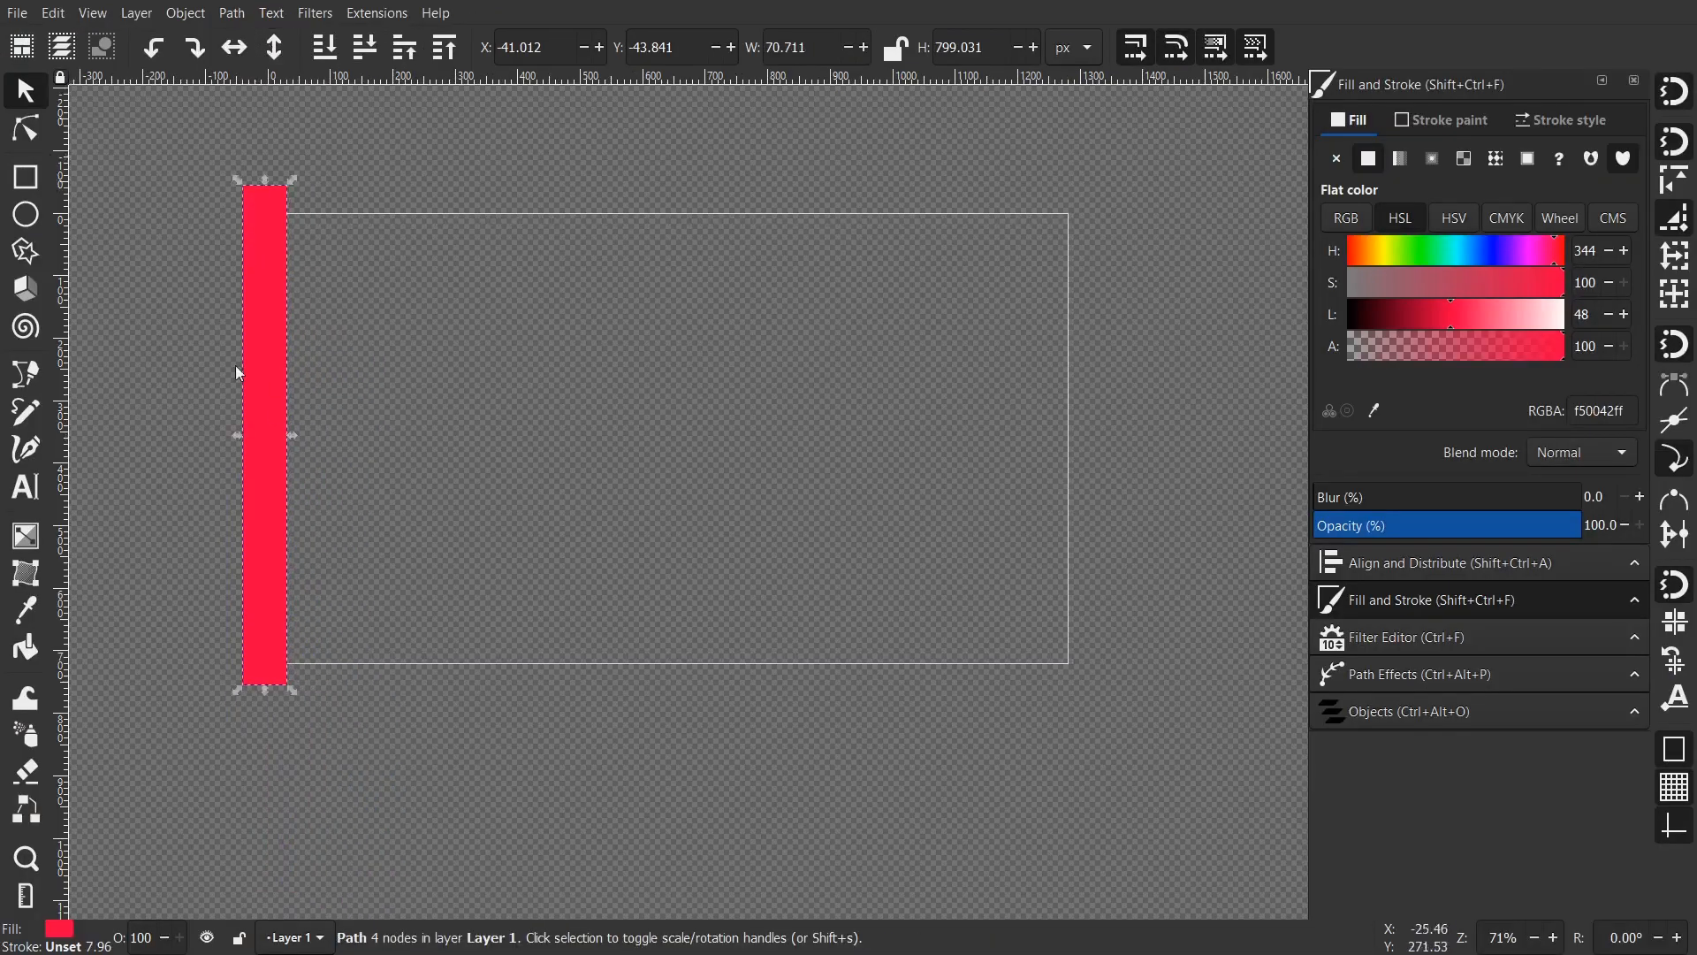
{"action": "left_click", "coordinate": [26, 130]}
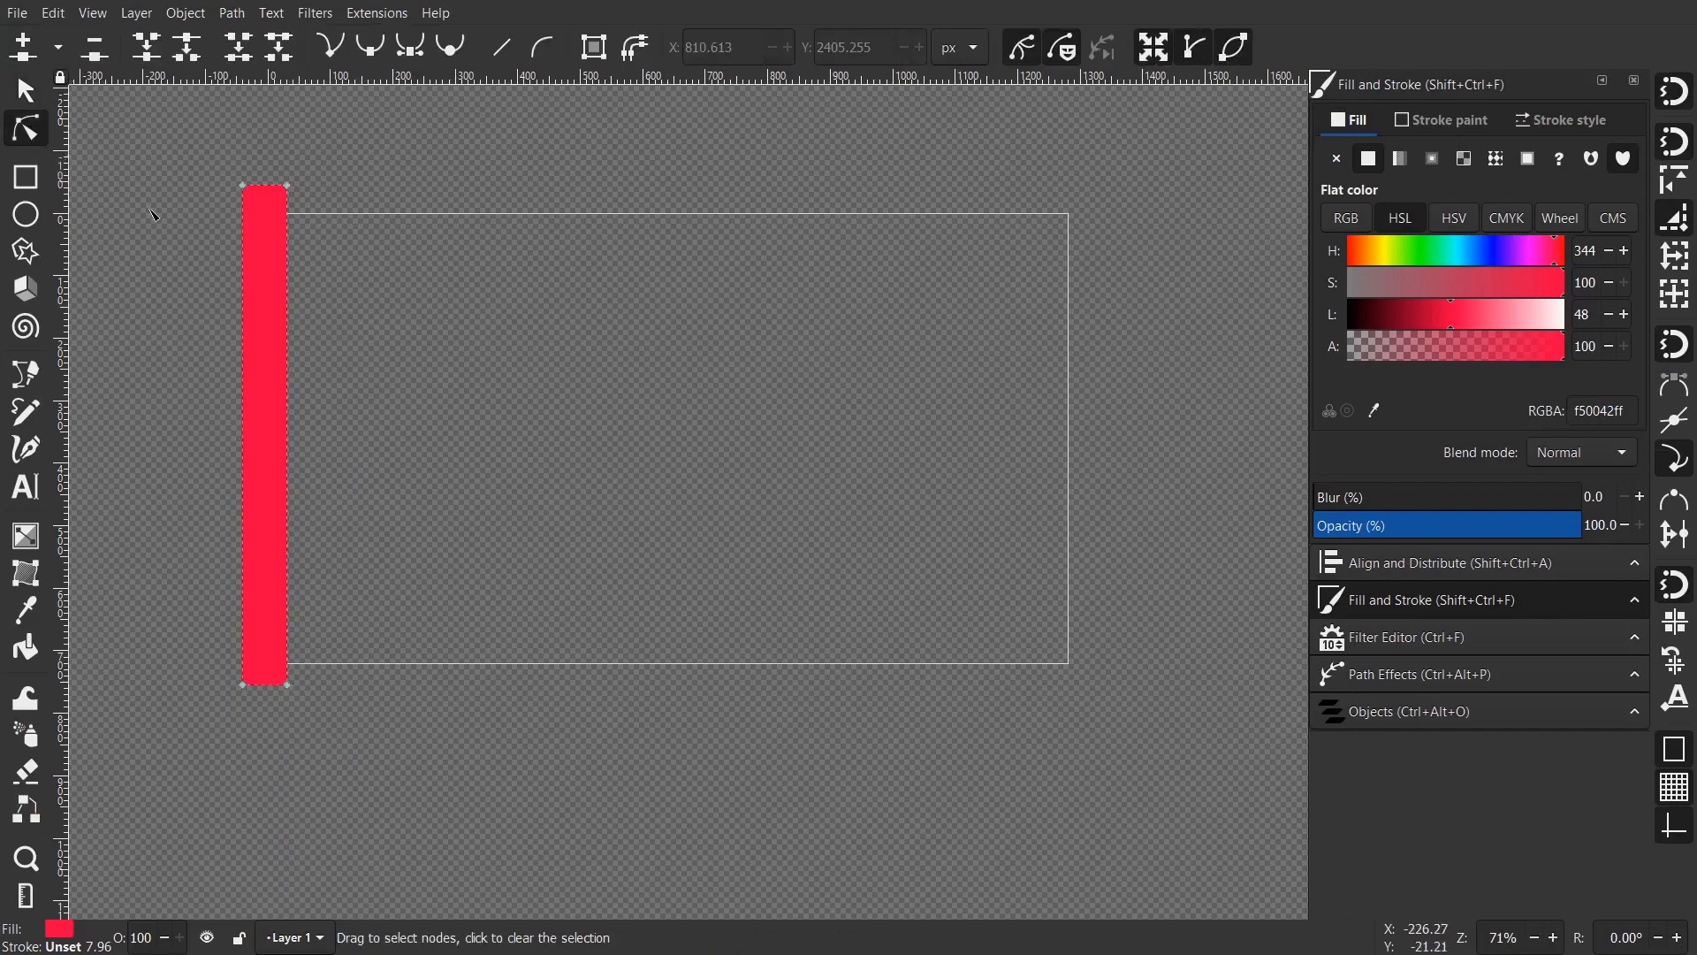
{"action": "left_click_drag", "start_coordinate": [482, 550], "coordinate": [511, 501]}
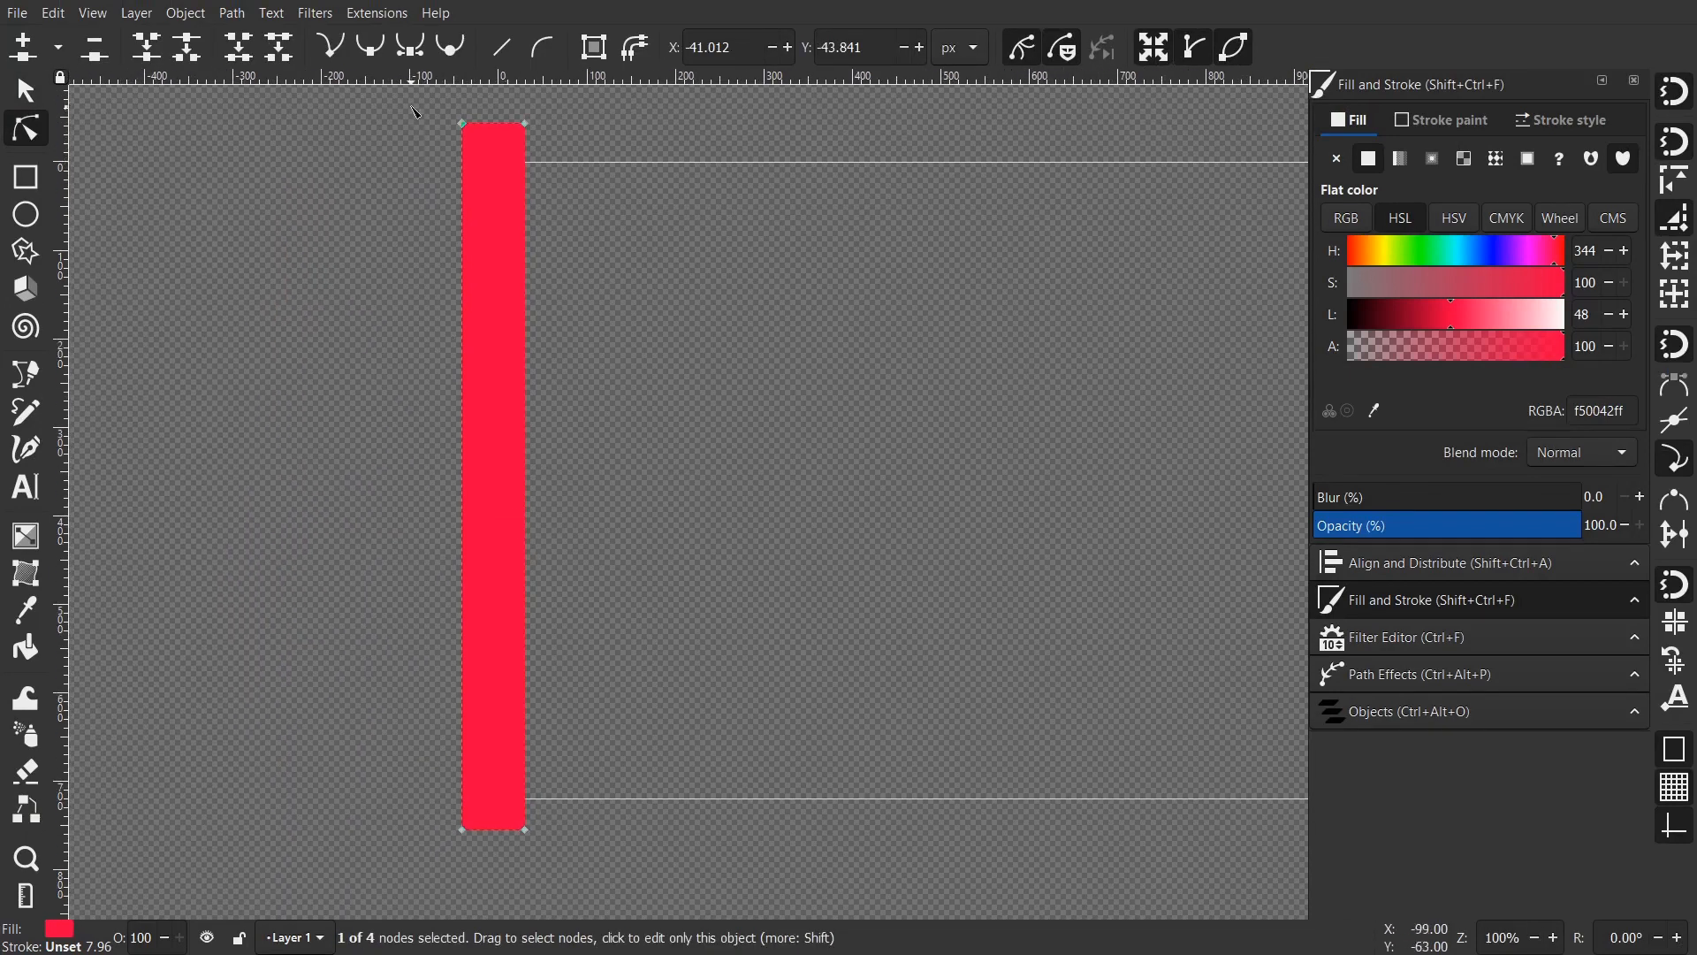
{"action": "left_click_drag", "start_coordinate": [492, 401], "coordinate": [537, 738]}
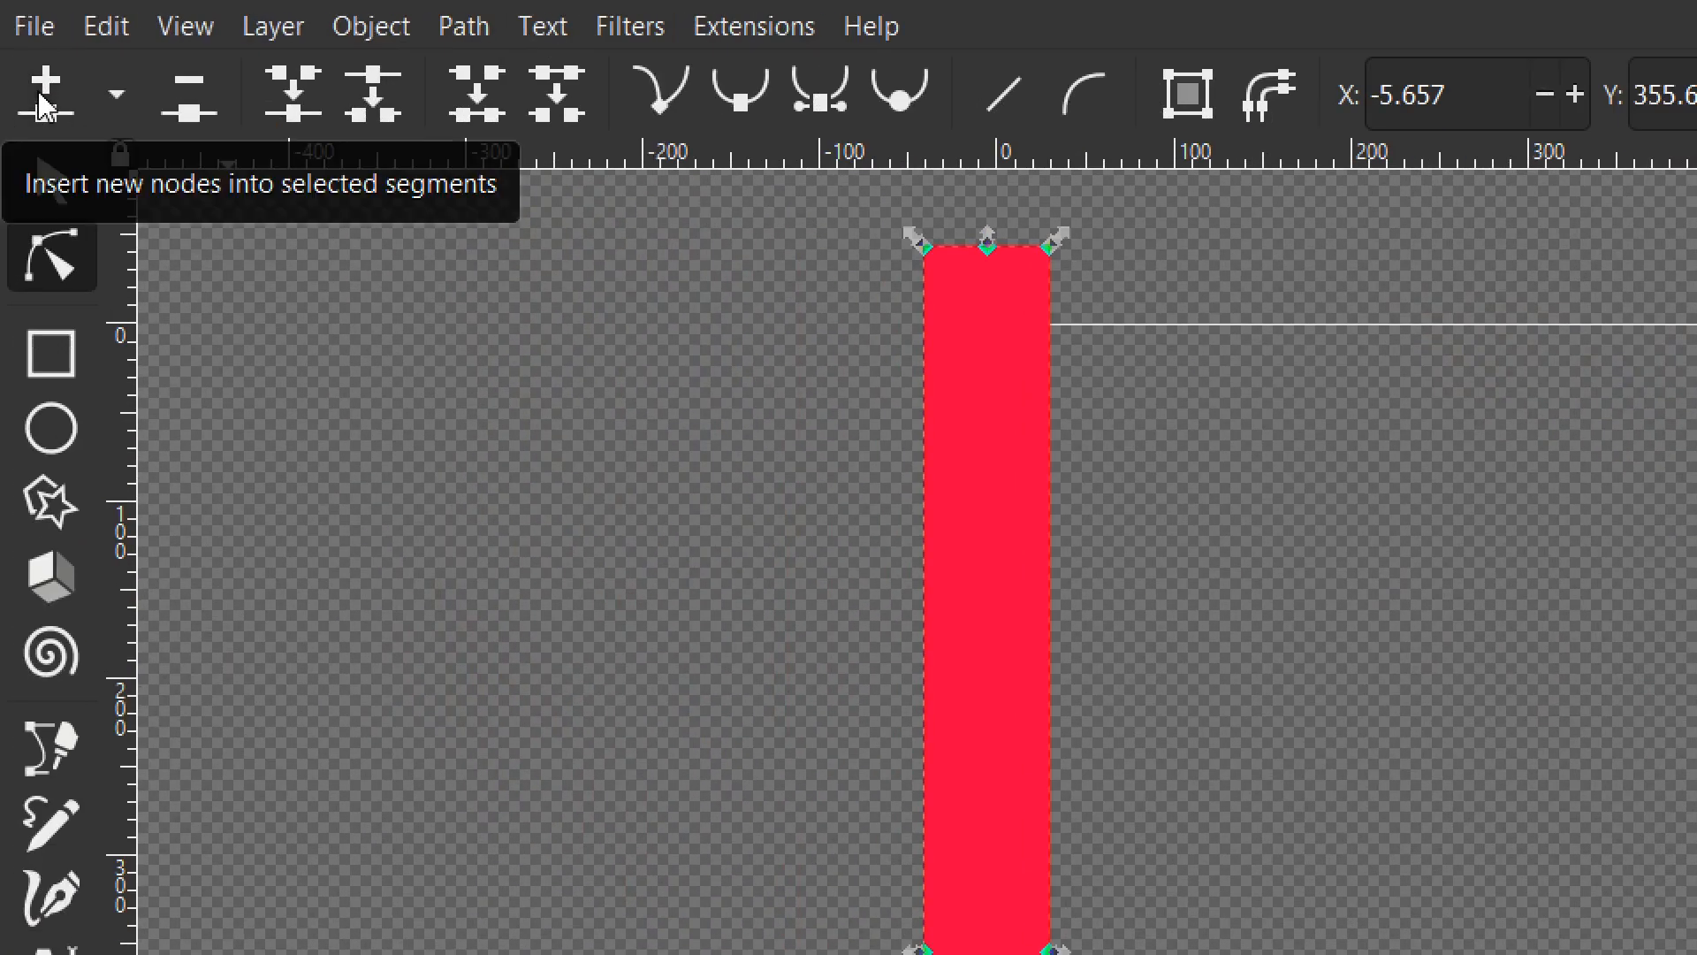
{"action": "left_click", "coordinate": [40, 102]}
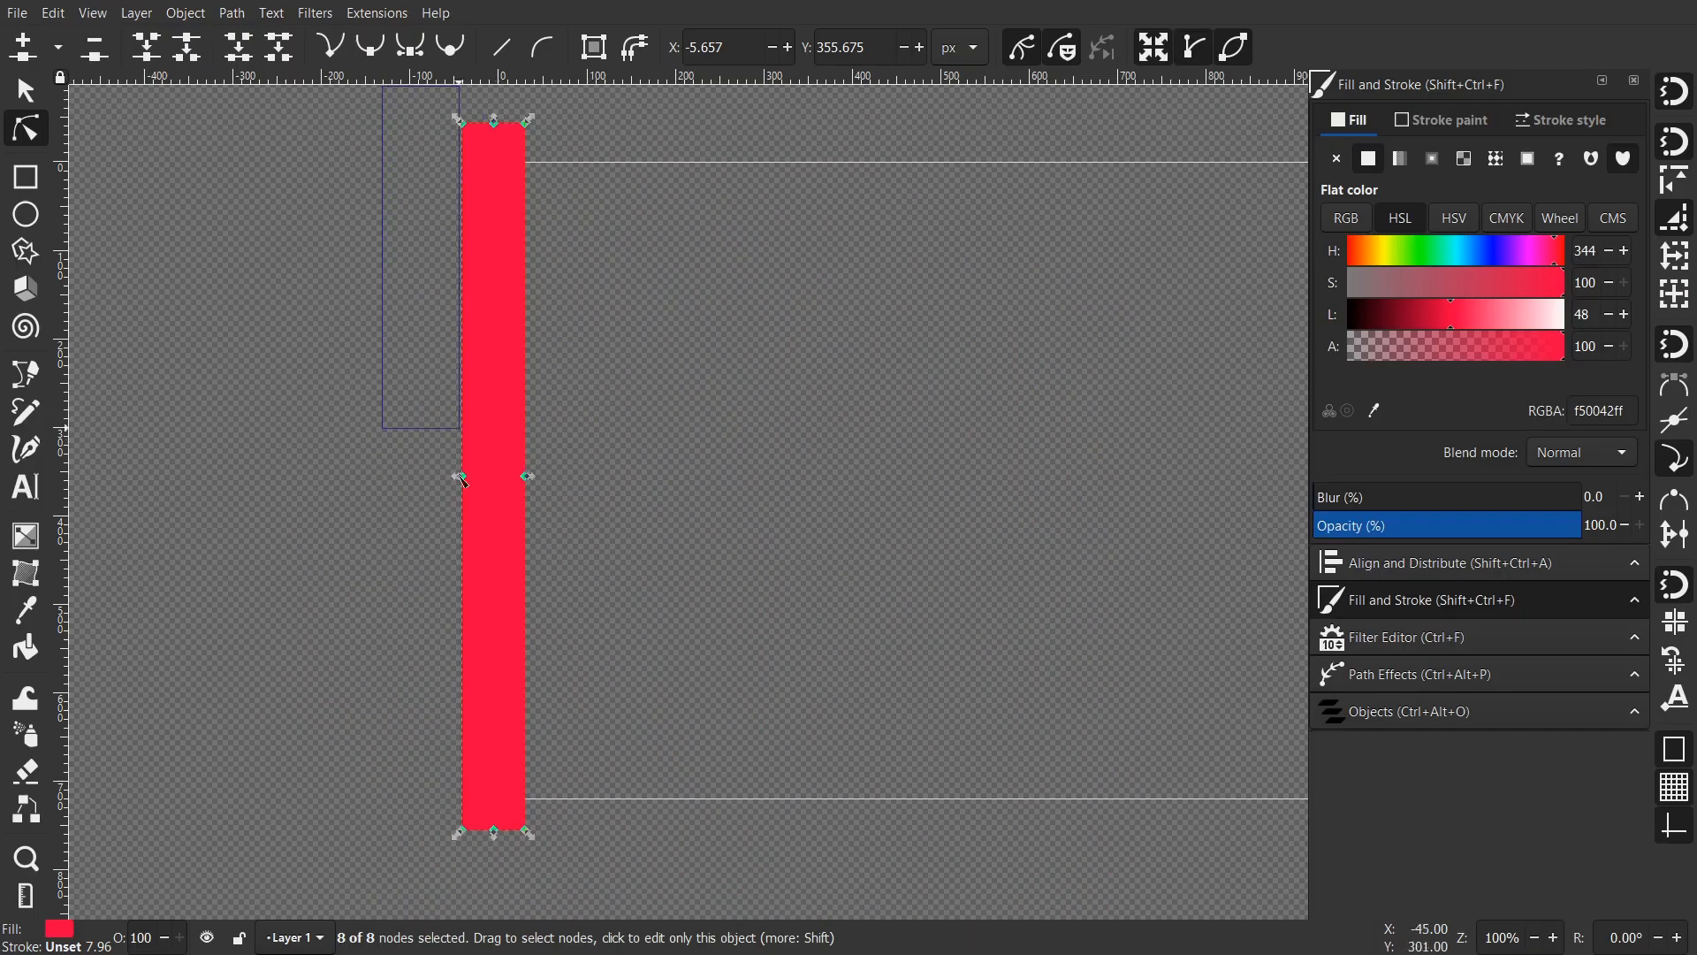
- Subdivide the bar's outline repeatedly until it has 144 nodes
{"action": "left_click_drag", "start_coordinate": [461, 478], "coordinate": [482, 861]}
{"action": "left_click_drag", "start_coordinate": [519, 485], "coordinate": [517, 107]}
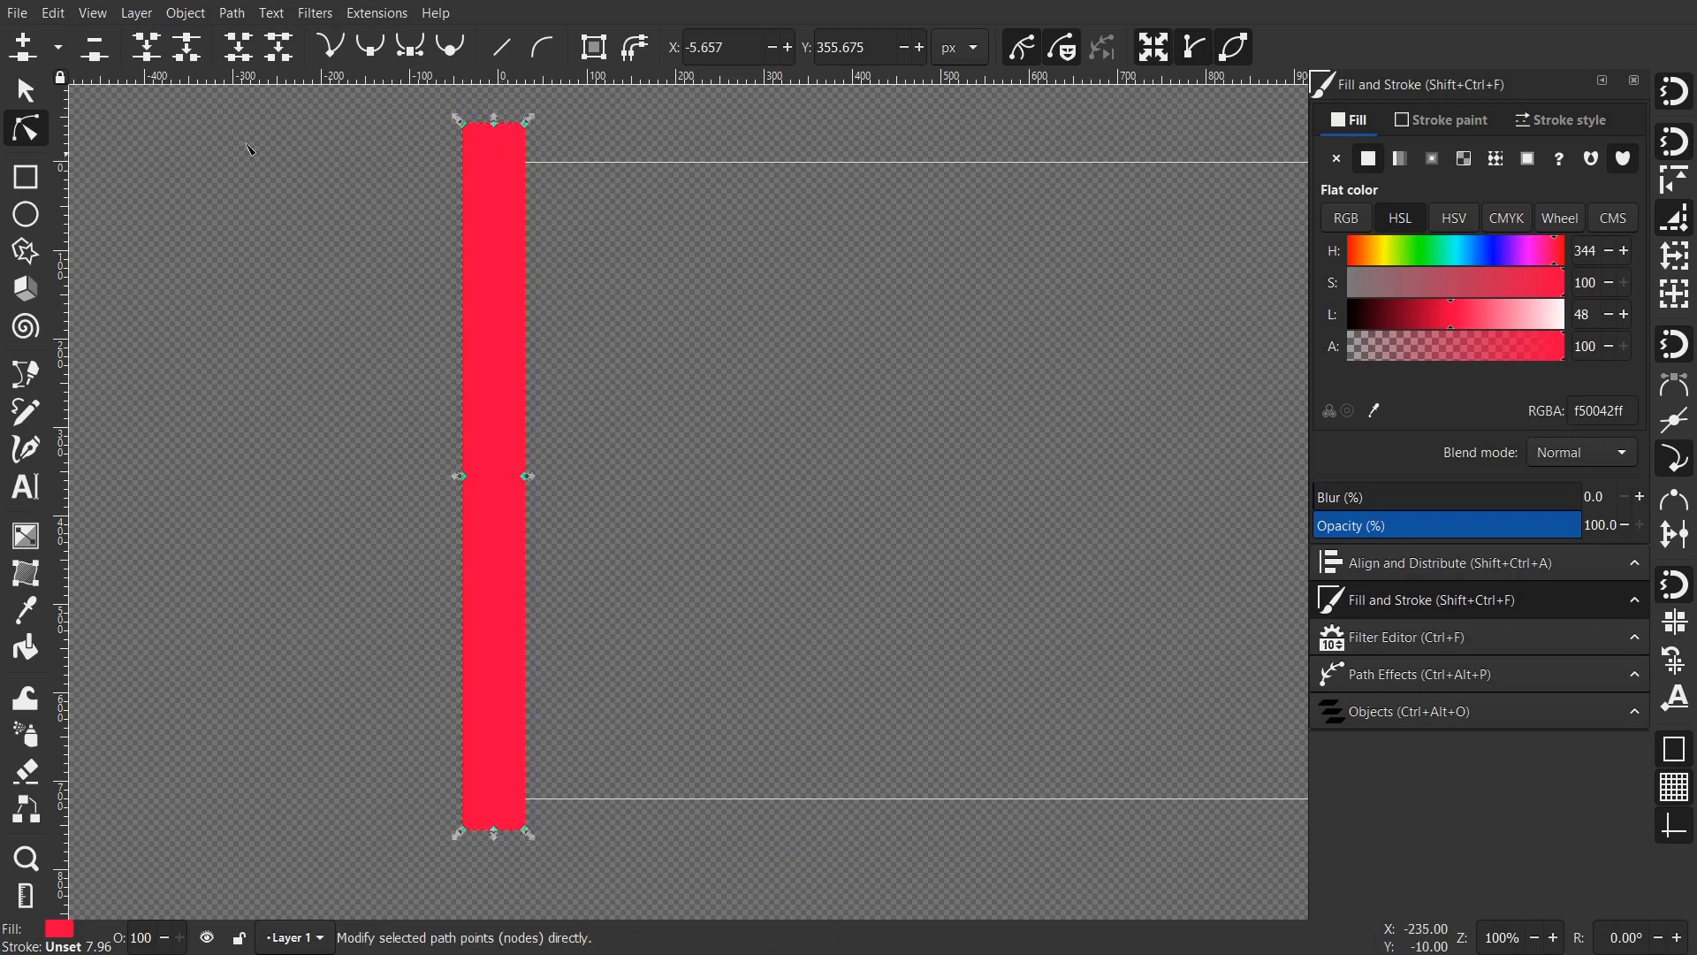
{"action": "left_click", "coordinate": [27, 51]}
{"action": "left_click", "coordinate": [27, 50]}
{"action": "left_click", "coordinate": [27, 51]}
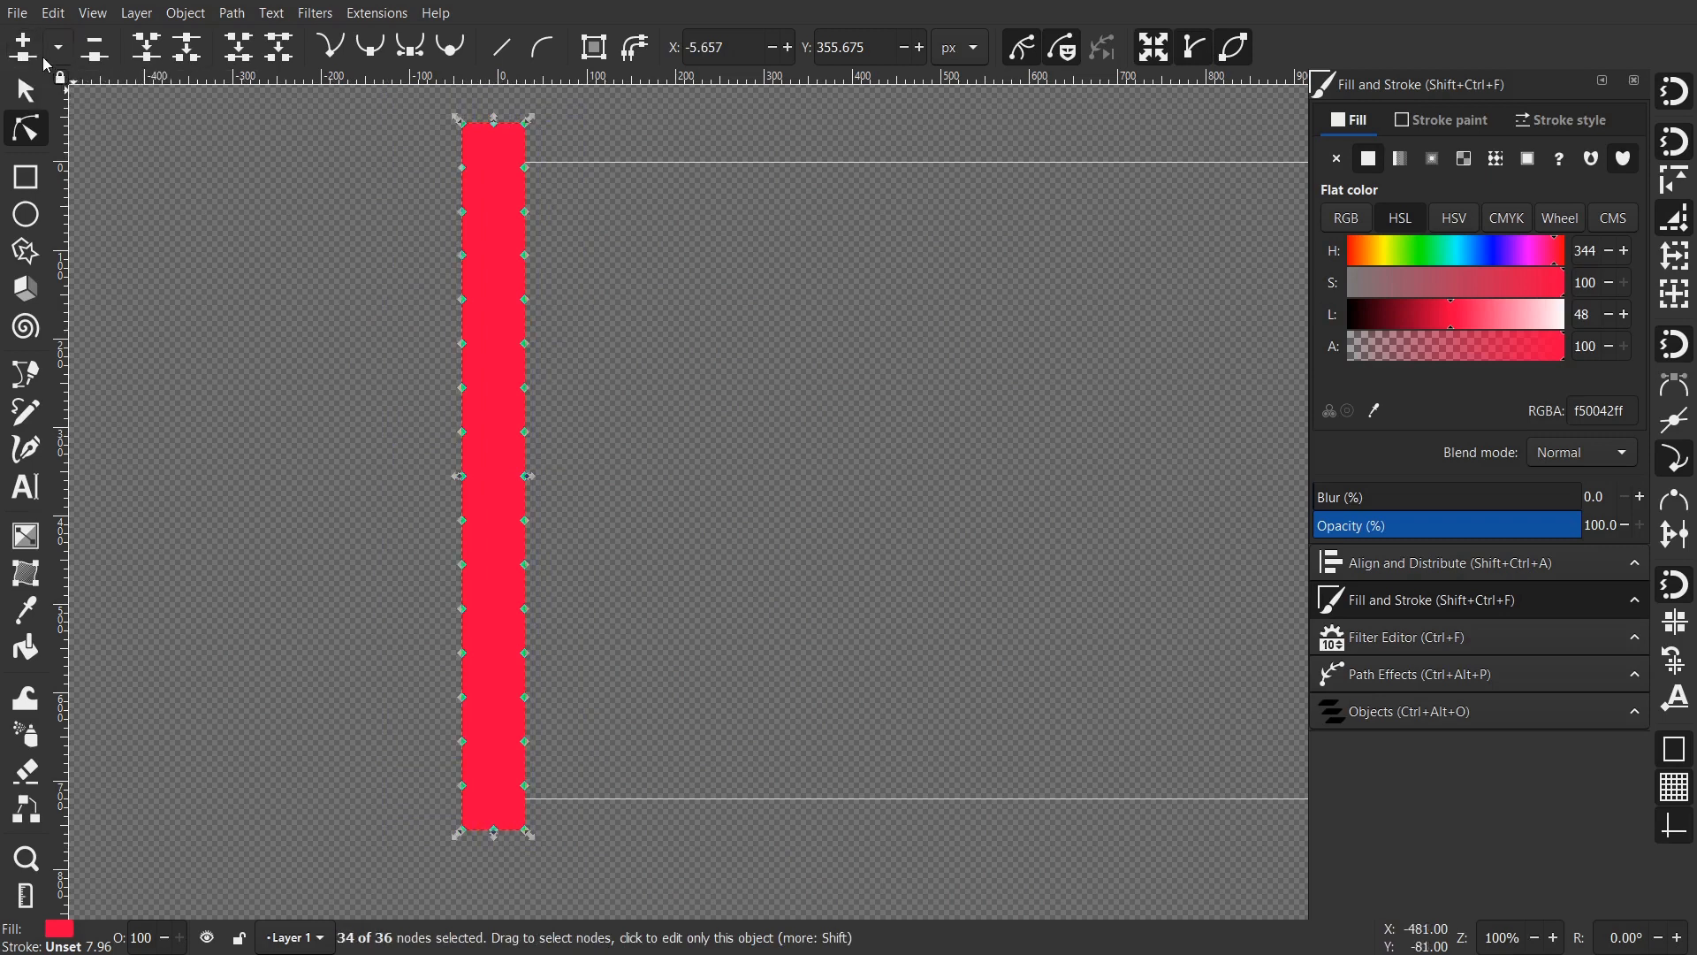
{"action": "left_click_drag", "start_coordinate": [442, 147], "coordinate": [542, 758]}
{"action": "left_click", "coordinate": [27, 51]}
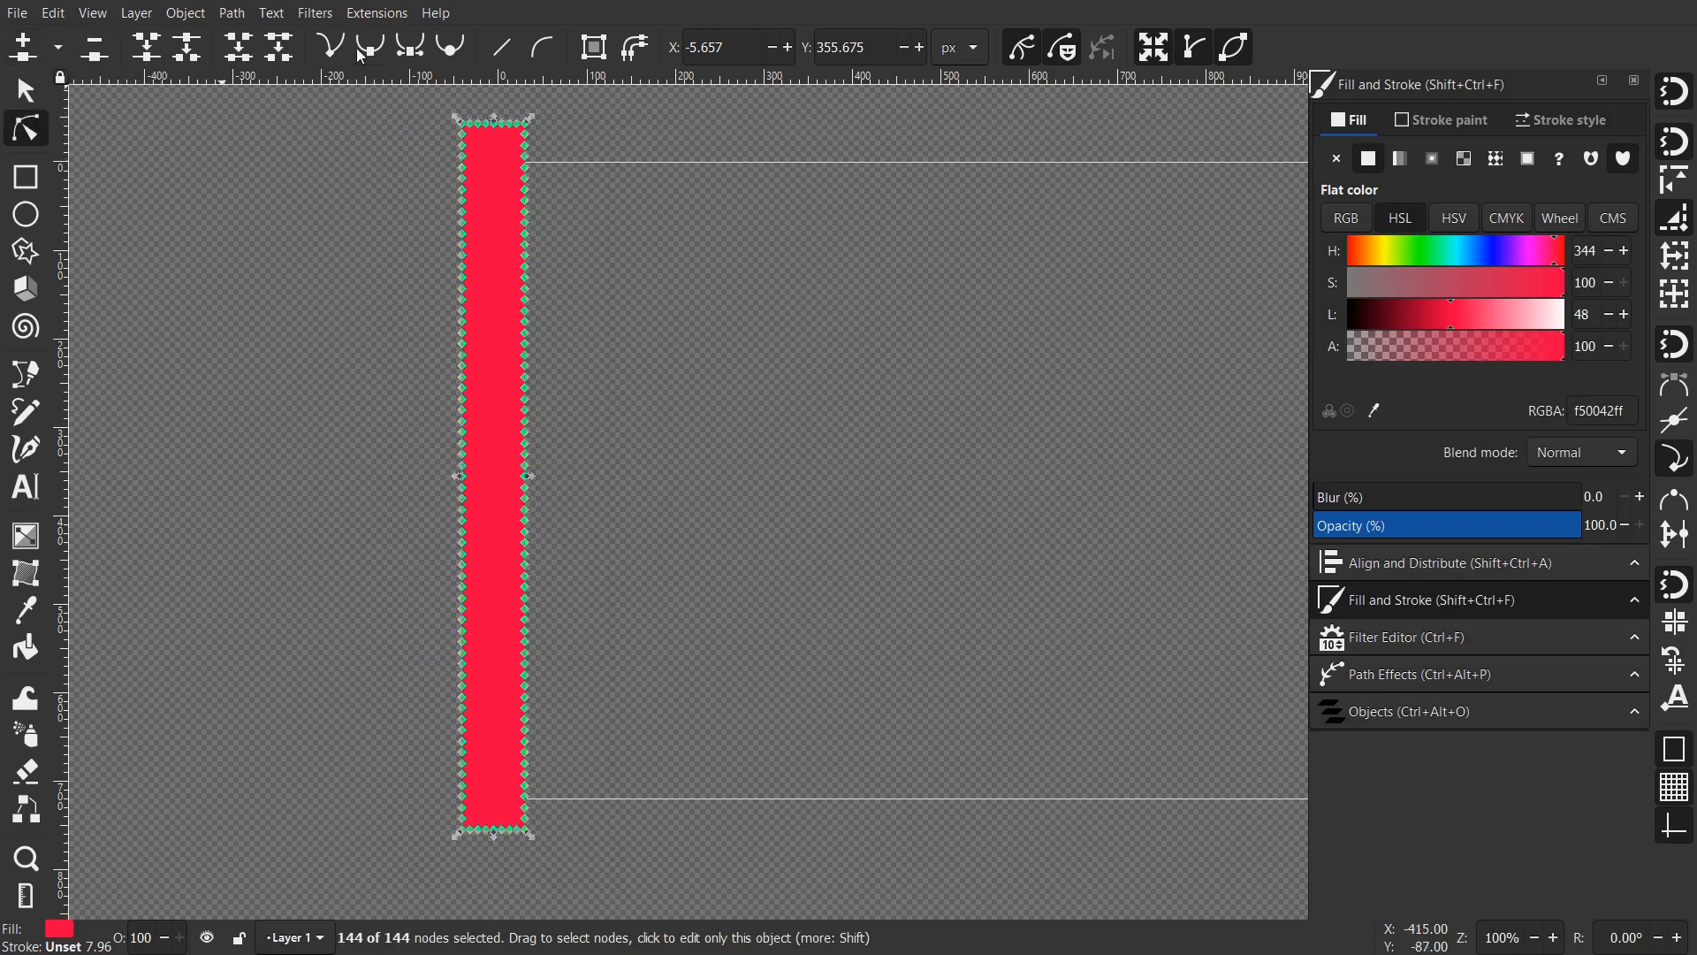
{"action": "left_click", "coordinate": [13, 107]}
{"action": "scroll", "coordinate": [495, 425], "scroll_direction": "down", "scroll_amount": 2}
- Duplicate the red stripe beside the original and darken the copy to crimson, Lightness 24
{"action": "key", "text": "ctrl+d"}
{"action": "left_click_drag", "start_coordinate": [428, 515], "coordinate": [503, 507]}
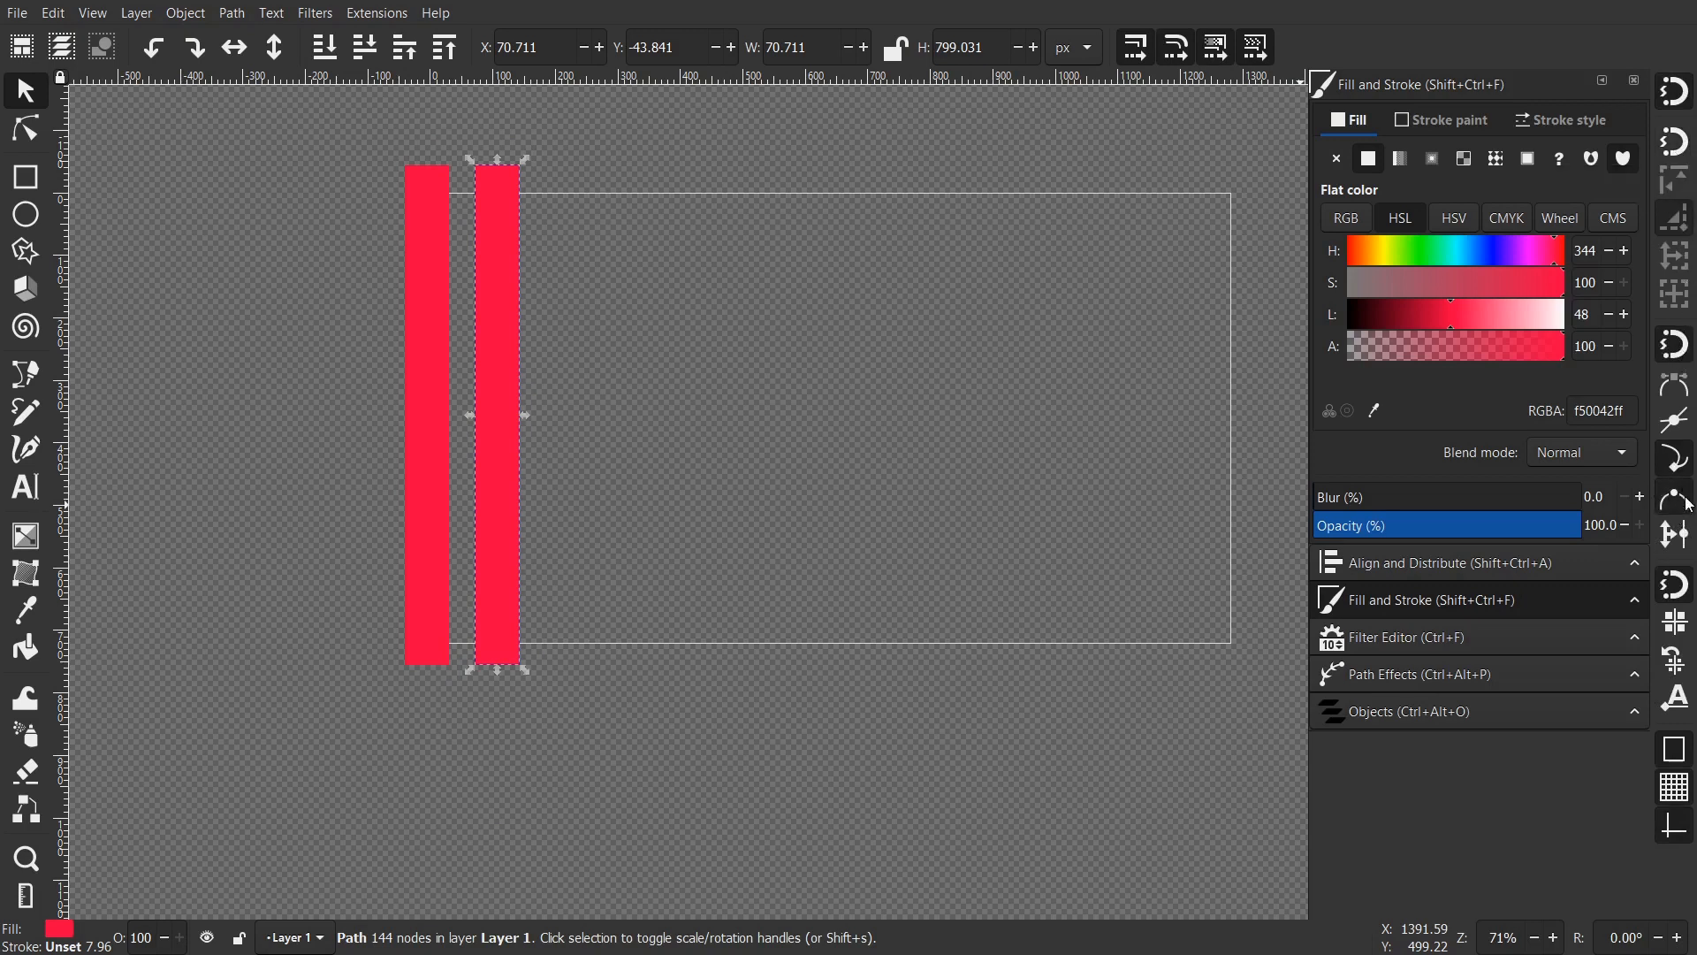
{"action": "scroll", "coordinate": [492, 598], "scroll_direction": "up", "scroll_amount": 2}
{"action": "left_click_drag", "start_coordinate": [504, 595], "coordinate": [443, 601]}
{"action": "left_click_drag", "start_coordinate": [489, 550], "coordinate": [590, 715]}
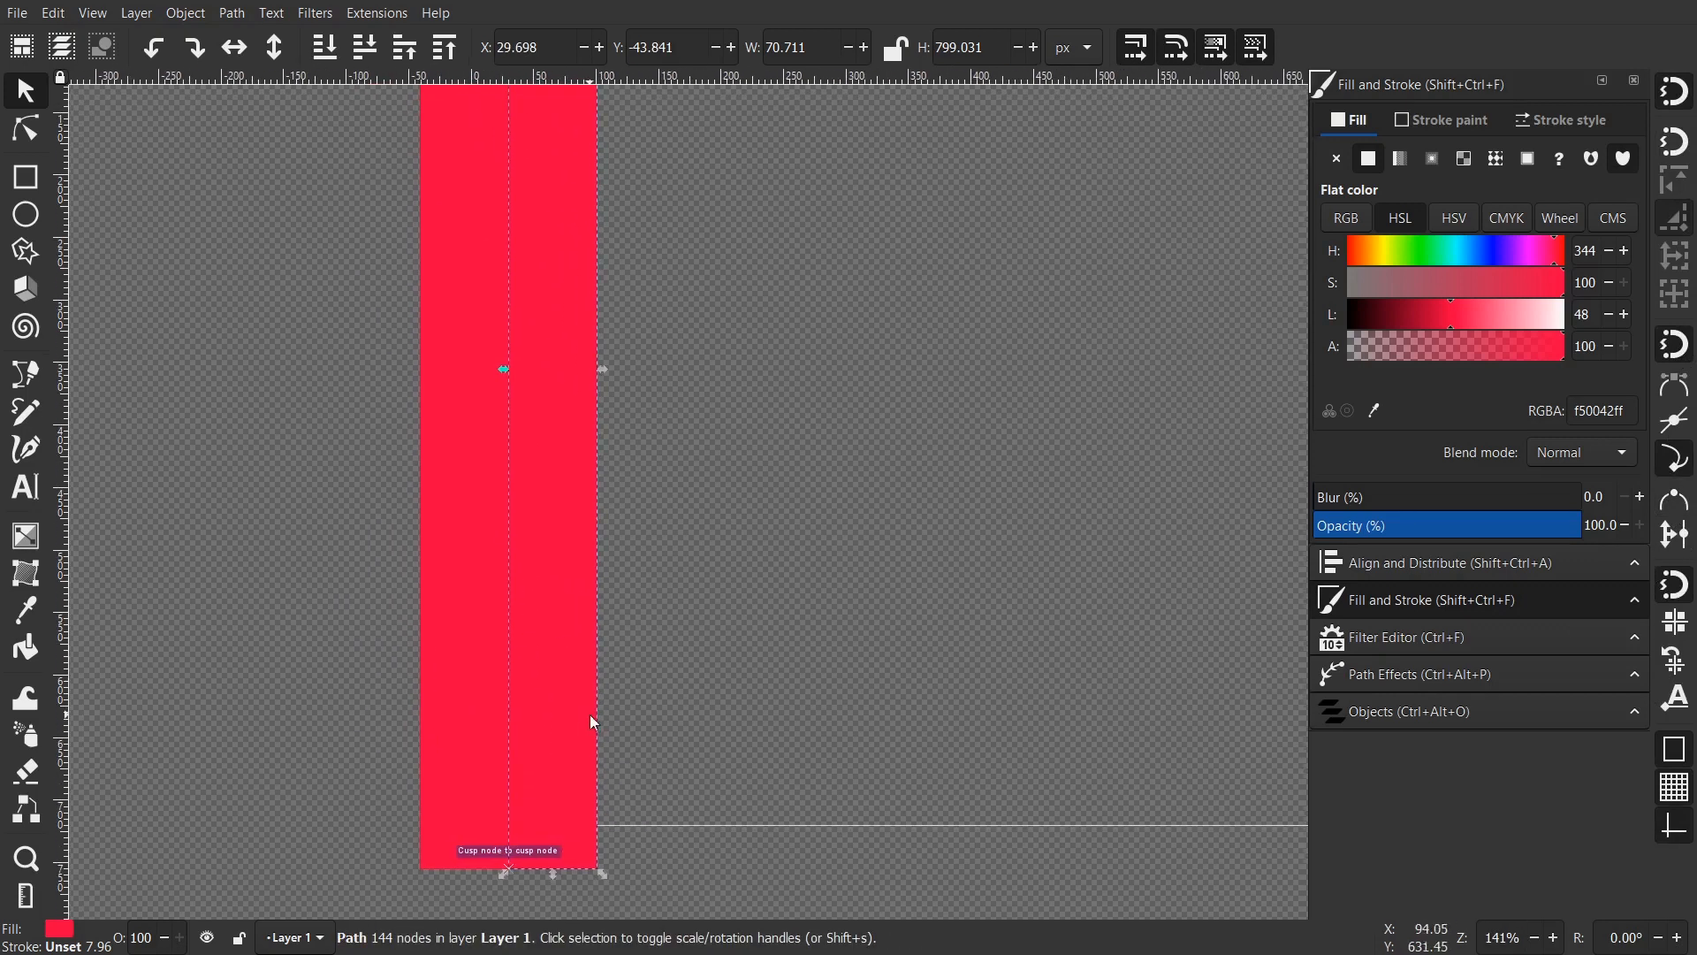
{"action": "left_click_drag", "start_coordinate": [1454, 316], "coordinate": [1400, 320]}
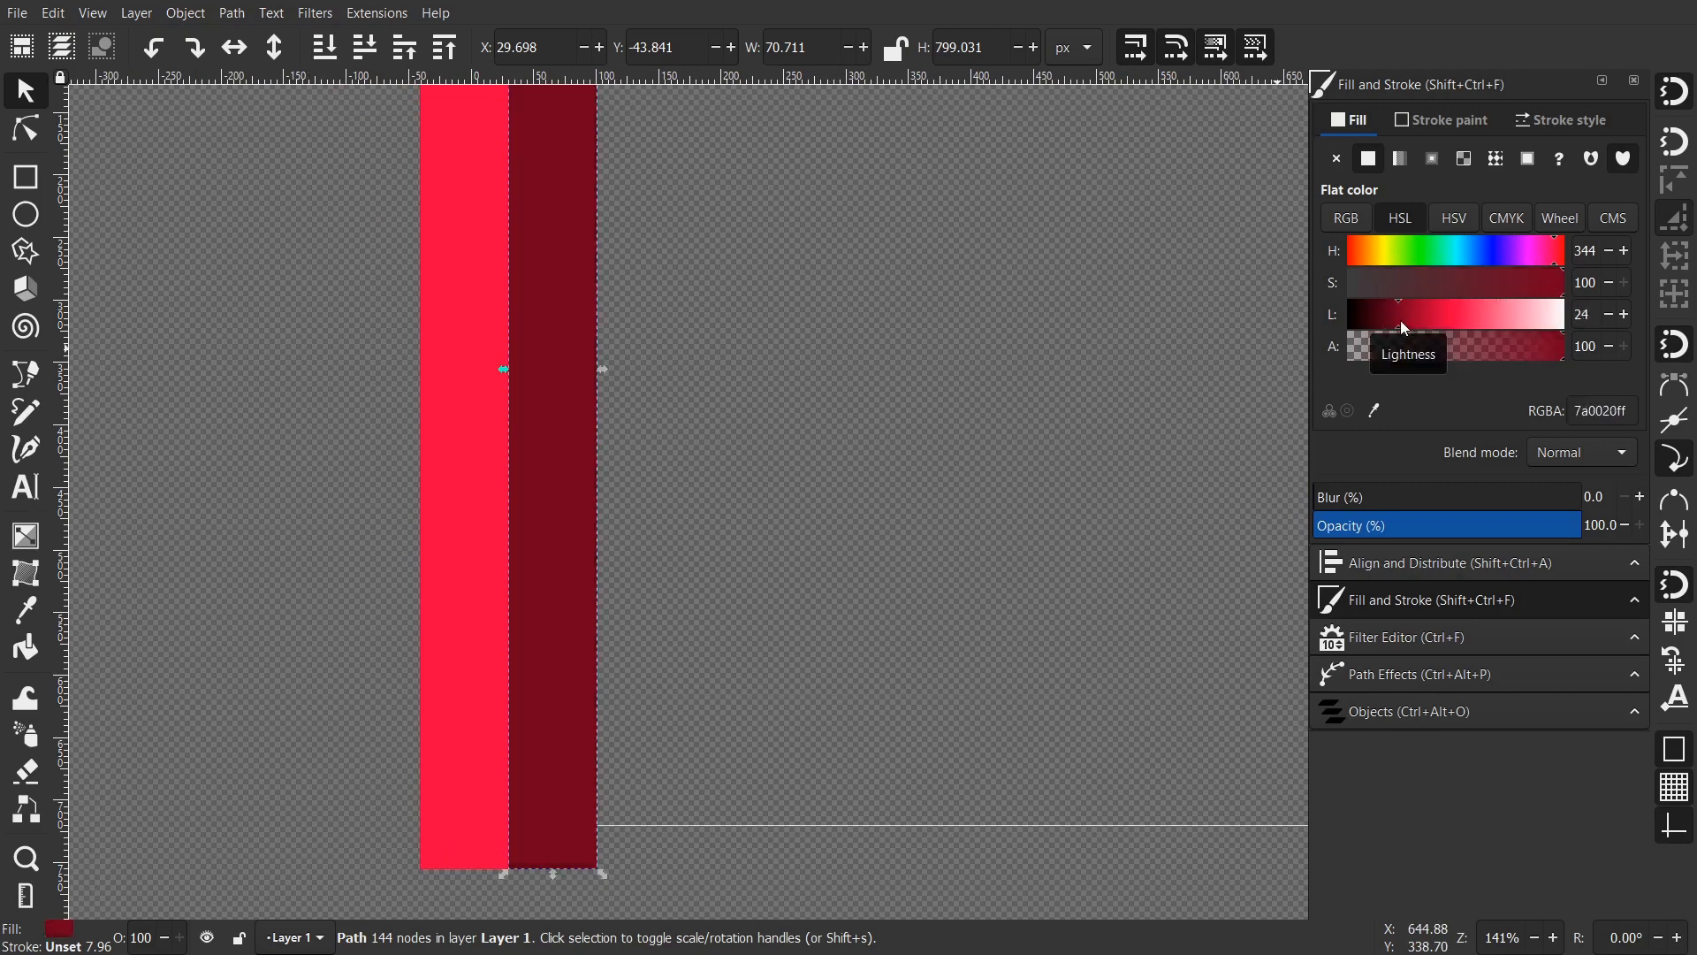
{"action": "left_click_drag", "start_coordinate": [553, 665], "coordinate": [637, 555]}
{"action": "key", "text": "shift+Left"}
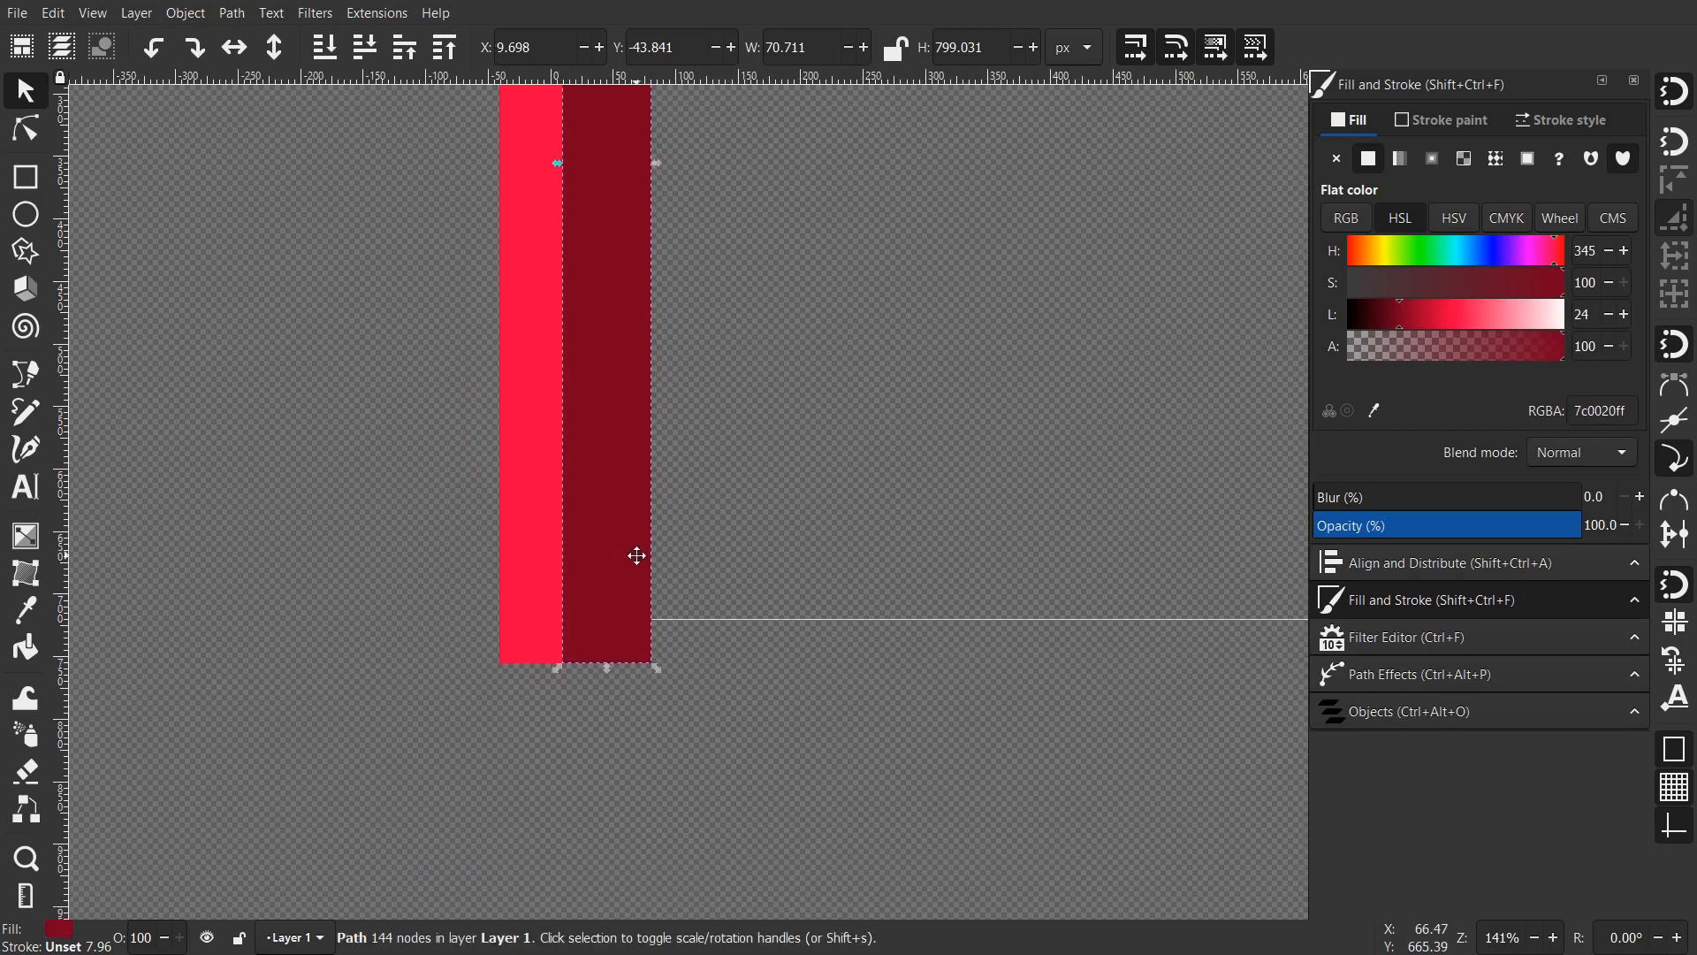
- Duplicate the red-and-crimson pair and butt it against the right of the originals
{"action": "left_click", "coordinate": [532, 523], "text": "shift"}
{"action": "key", "text": "ctrl+d"}
{"action": "left_click_drag", "start_coordinate": [529, 554], "coordinate": [703, 544]}
{"action": "scroll", "coordinate": [752, 557], "scroll_direction": "down", "scroll_amount": 2}
{"action": "scroll", "coordinate": [752, 557], "scroll_direction": "left", "scroll_amount": 1}
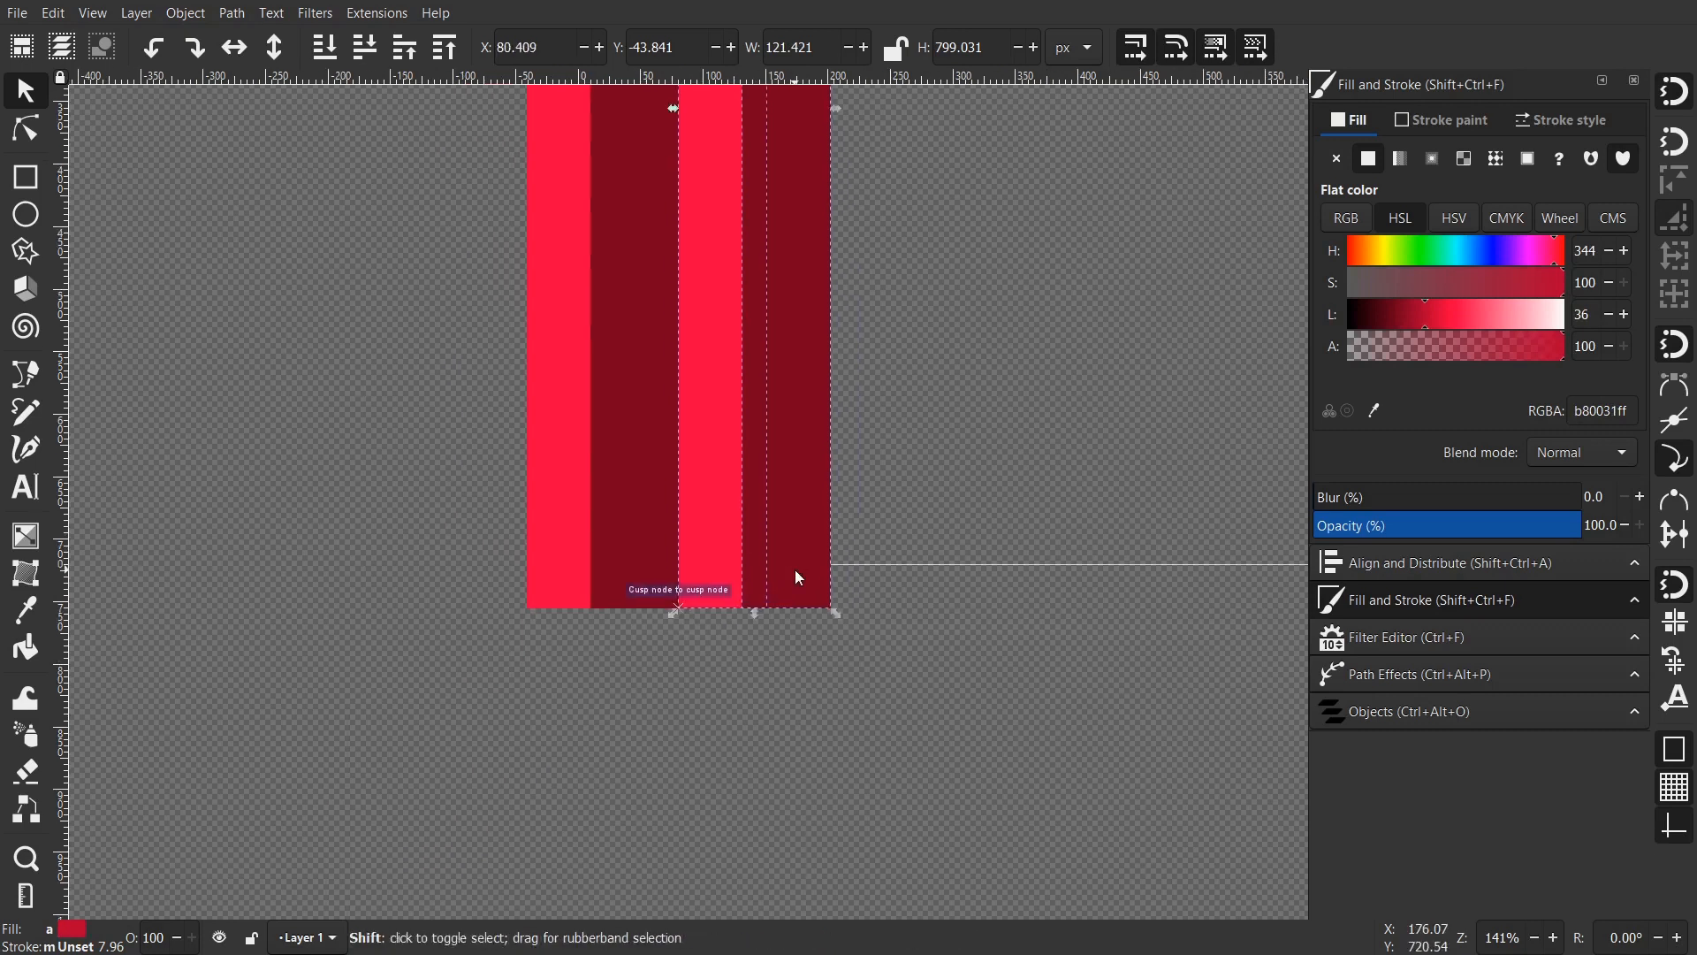
{"action": "key", "text": "shift+Left"}
{"action": "scroll", "coordinate": [778, 479], "scroll_direction": "up", "scroll_amount": 2}
{"action": "left_click", "coordinate": [868, 464]}
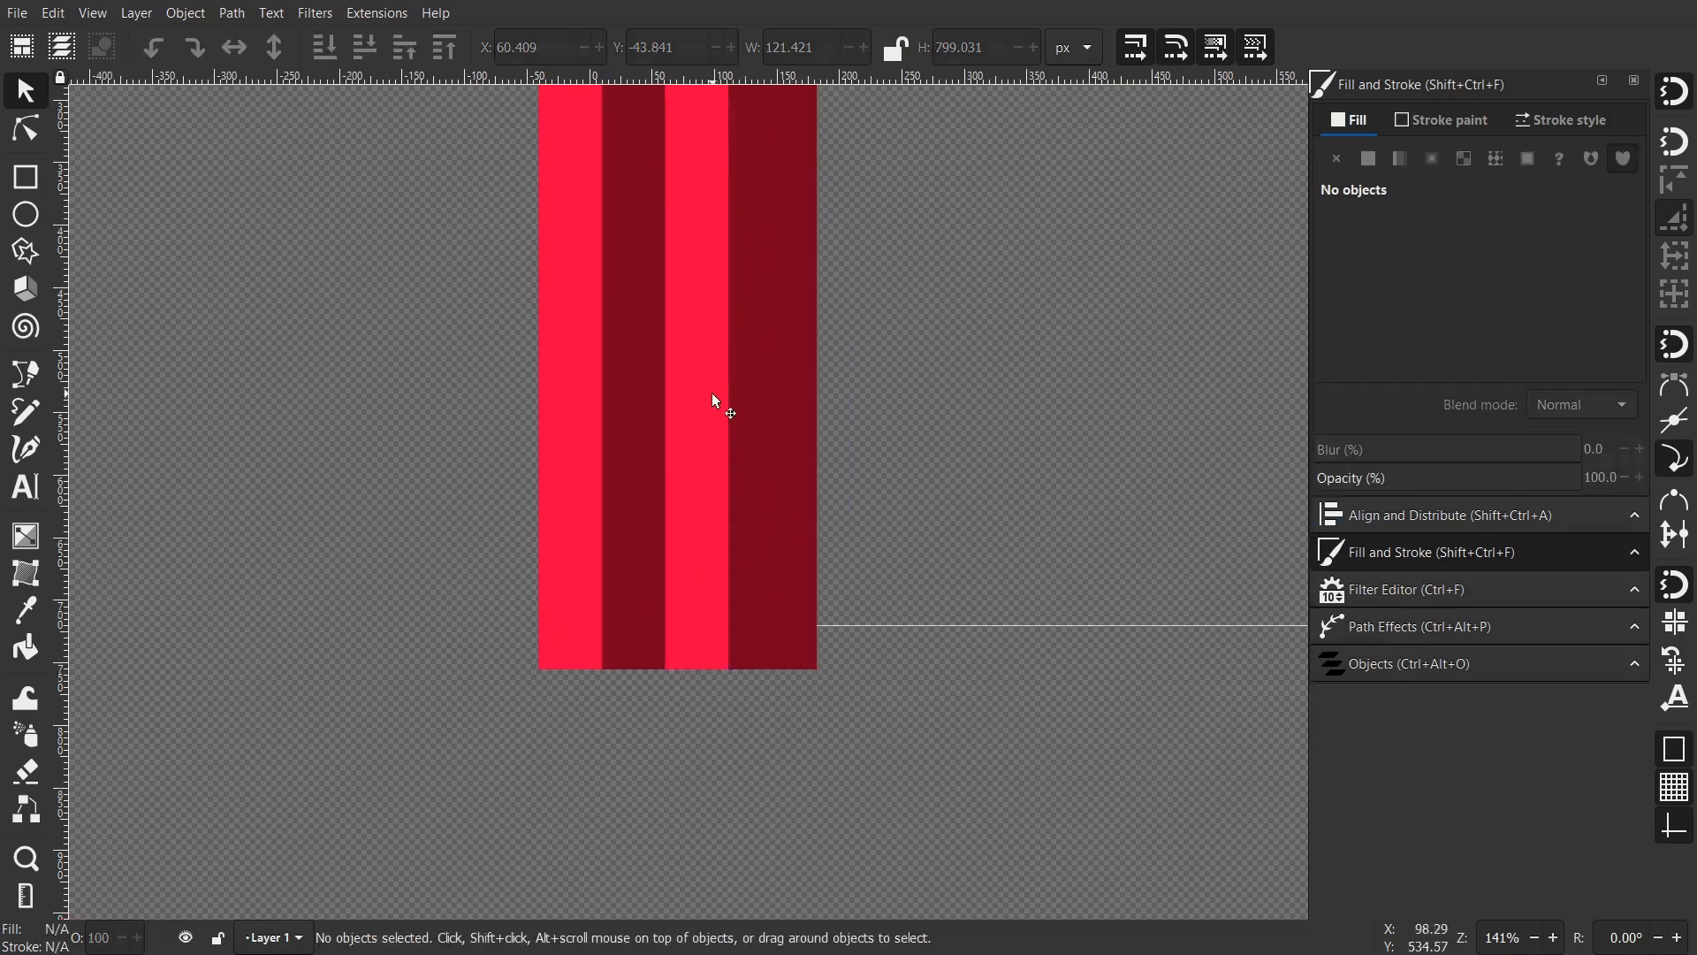
- Darken the third stripe to near-black with Lightness 7
{"action": "left_click", "coordinate": [714, 395]}
{"action": "left_click_drag", "start_coordinate": [1439, 316], "coordinate": [1361, 311]}
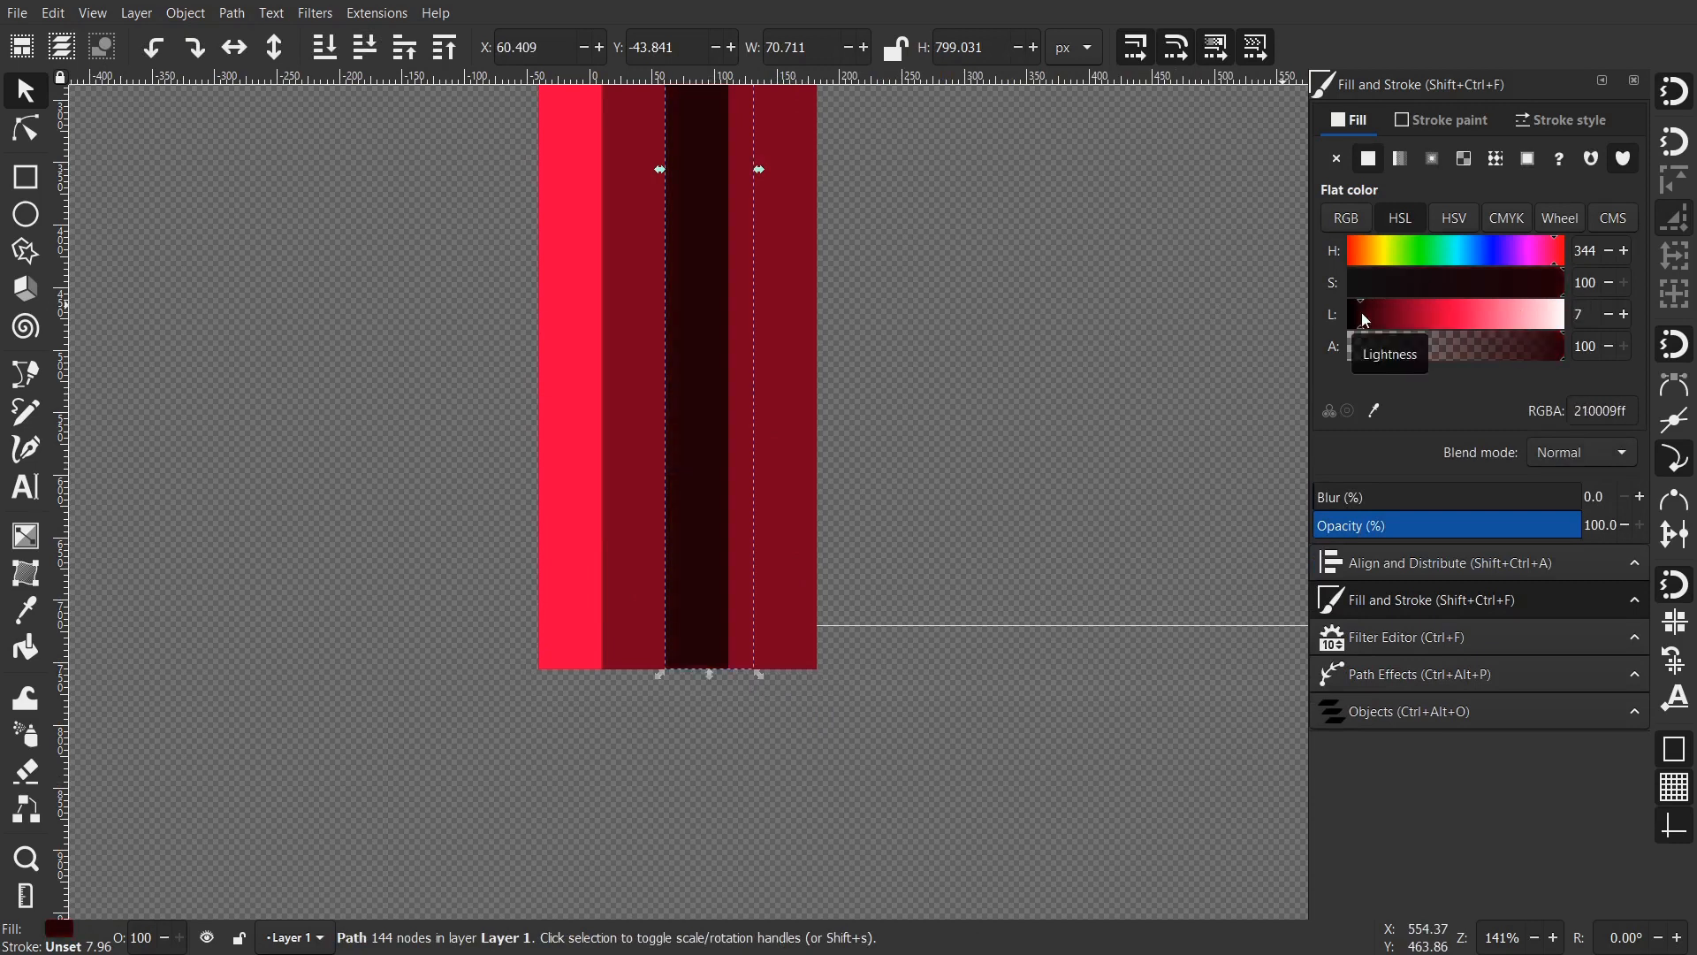
{"action": "left_click_drag", "start_coordinate": [822, 403], "coordinate": [805, 476]}
{"action": "scroll", "coordinate": [825, 500], "scroll_direction": "down", "scroll_amount": 1, "text": "ctrl"}
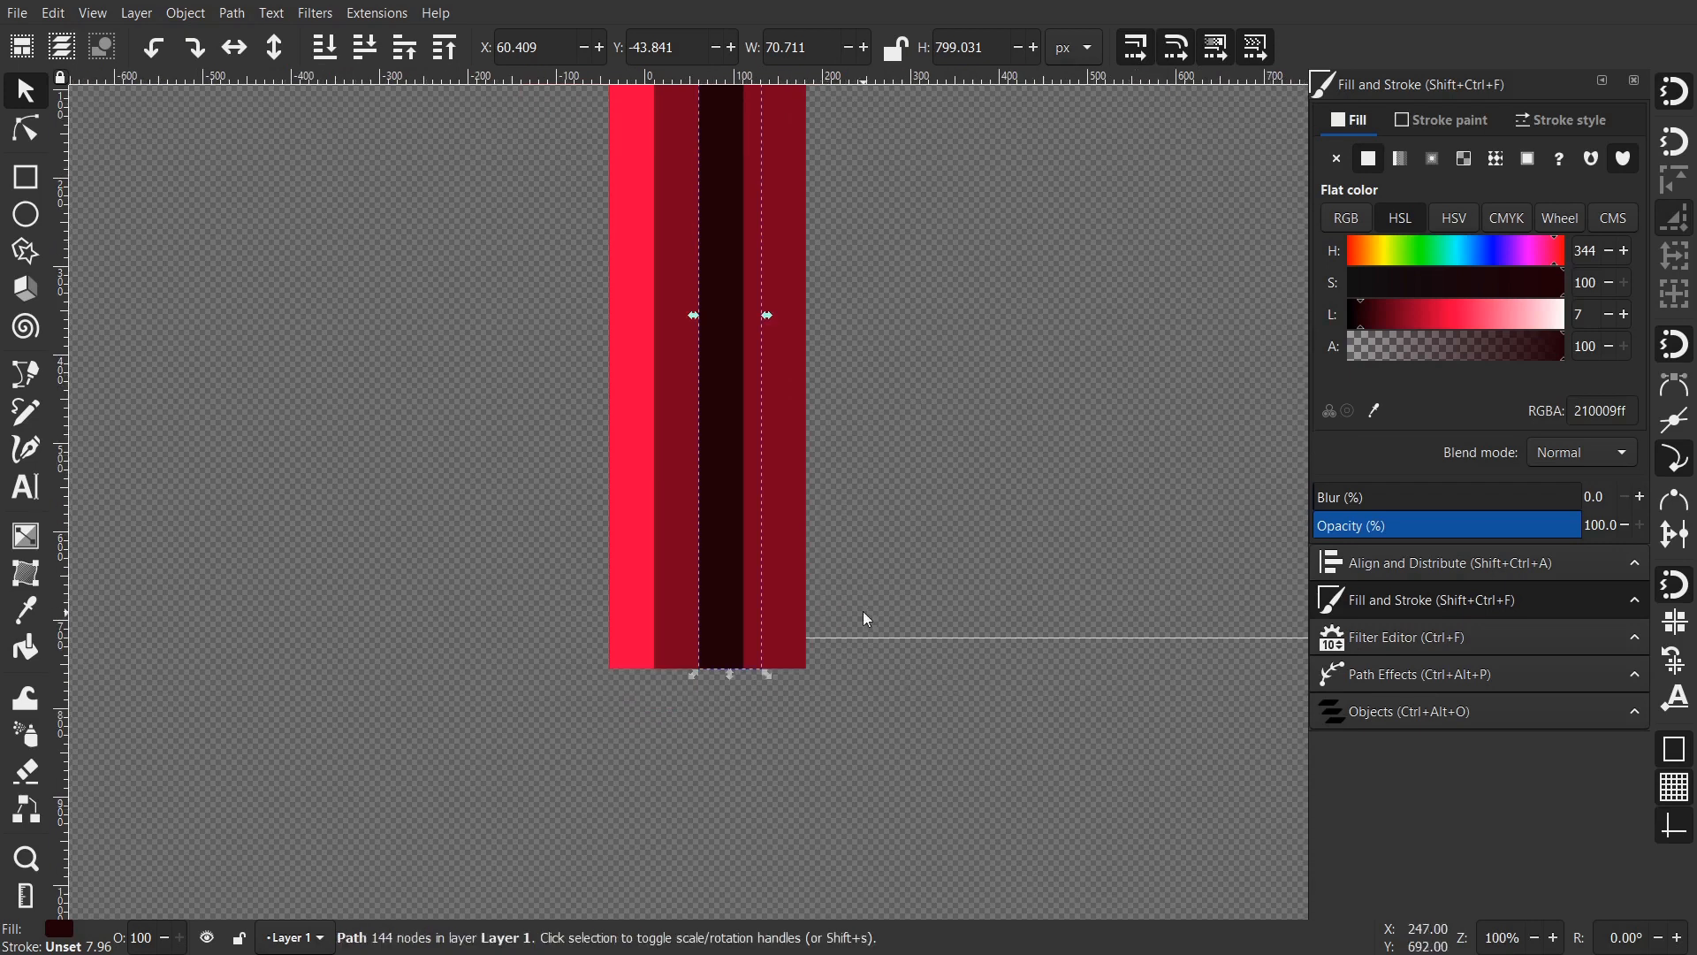
{"action": "left_click", "coordinate": [863, 612]}
- Shift the rightmost stripe right and lighten it to pale pink with Lightness 89
{"action": "left_click", "coordinate": [797, 557]}
{"action": "left_click_drag", "start_coordinate": [784, 558], "coordinate": [850, 565]}
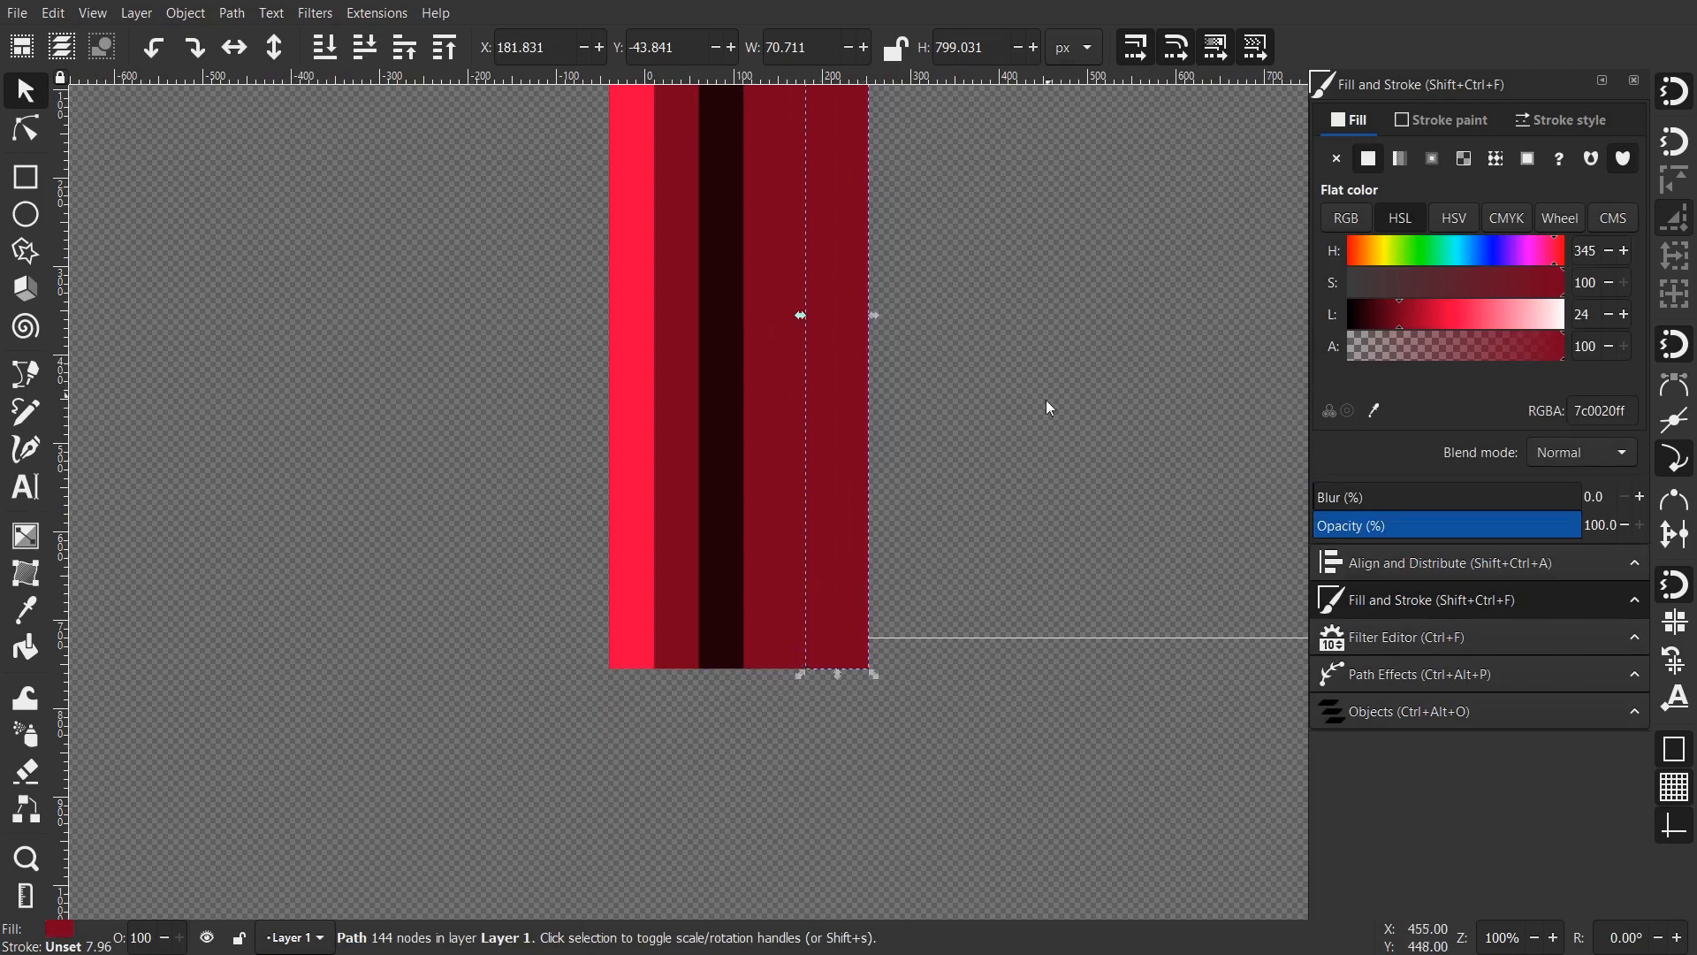
{"action": "key", "text": "shift+Left"}
{"action": "left_click_drag", "start_coordinate": [1488, 310], "coordinate": [1539, 311]}
{"action": "scroll", "coordinate": [800, 402], "scroll_direction": "down", "scroll_amount": 2, "text": "ctrl"}
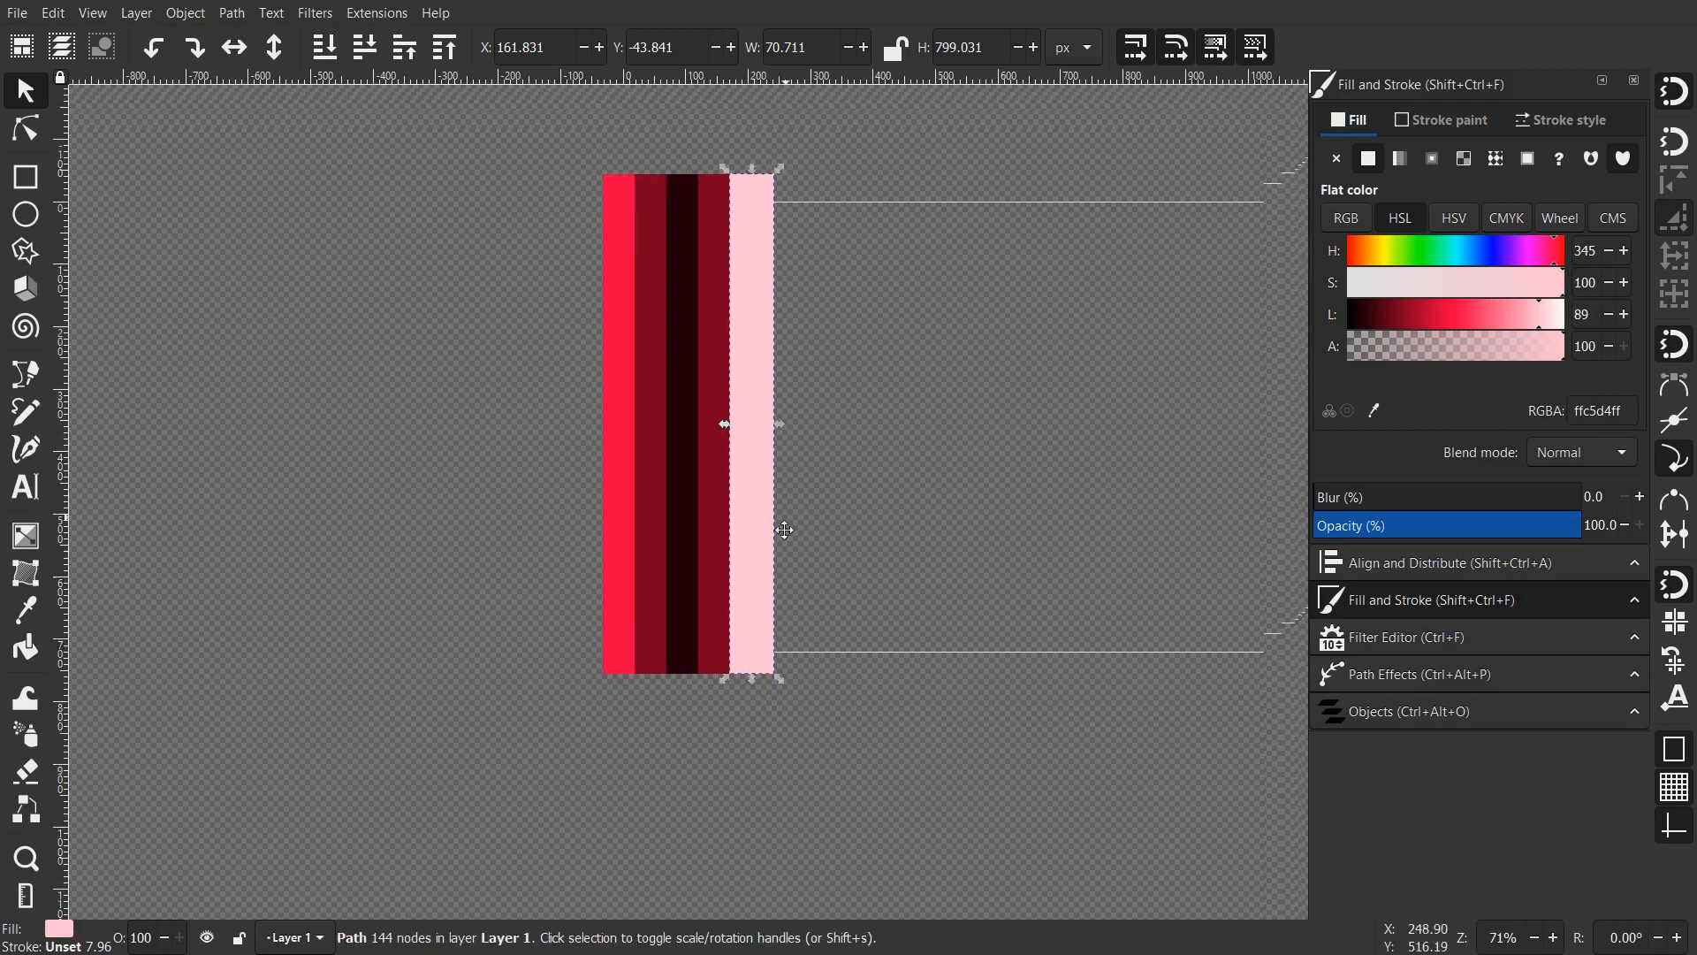
- Duplicate the five-stripe set repeatedly, placing copies side by side, to make 40 stripes
{"action": "left_click_drag", "start_coordinate": [539, 158], "coordinate": [533, 156]}
{"action": "left_click_drag", "start_coordinate": [623, 337], "coordinate": [542, 291]}
{"action": "key", "text": "ctrl+d"}
{"action": "left_click_drag", "start_coordinate": [538, 427], "coordinate": [710, 417], "text": "ctrl"}
{"action": "left_click_drag", "start_coordinate": [997, 768], "coordinate": [463, 124]}
{"action": "left_click_drag", "start_coordinate": [650, 420], "coordinate": [838, 433]}
{"action": "key", "text": "ctrl+d"}
{"action": "left_click_drag", "start_coordinate": [901, 511], "coordinate": [799, 485]}
{"action": "left_click_drag", "start_coordinate": [895, 630], "coordinate": [840, 624]}
{"action": "key", "text": "ctrl+d"}
{"action": "left_click_drag", "start_coordinate": [618, 482], "coordinate": [954, 544]}
{"action": "left_click_drag", "start_coordinate": [876, 501], "coordinate": [924, 514]}
{"action": "key", "text": "ctrl+d"}
{"action": "scroll", "coordinate": [928, 517], "scroll_direction": "down", "scroll_amount": 1}
- Scale all 40 stripes down to about 1374 × 805 px to fit the page
{"action": "left_click_drag", "start_coordinate": [1135, 674], "coordinate": [173, 206]}
{"action": "left_click_drag", "start_coordinate": [1089, 266], "coordinate": [792, 263]}
{"action": "left_click_drag", "start_coordinate": [406, 481], "coordinate": [558, 515]}
{"action": "scroll", "coordinate": [480, 465], "scroll_direction": "up", "scroll_amount": 1}
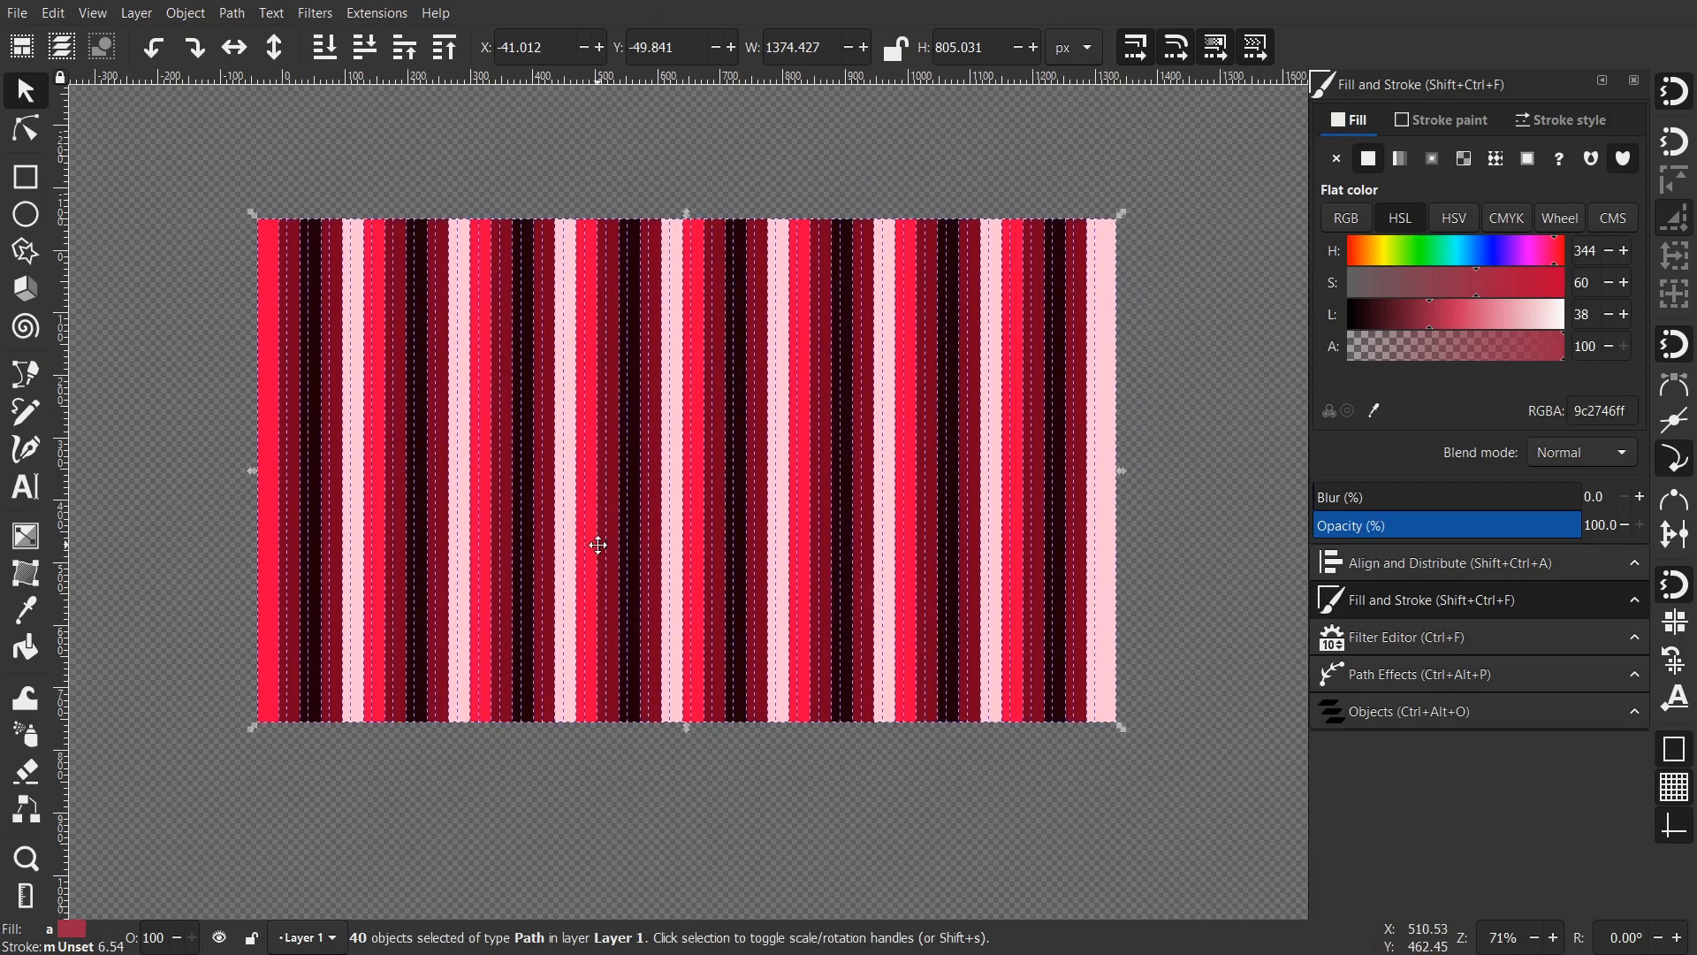
- Make all 5760 nodes of the 40 stripes auto-smooth
{"action": "scroll", "coordinate": [498, 168], "scroll_direction": "down", "scroll_amount": 1}
{"action": "key", "text": "p"}
{"action": "left_click", "coordinate": [44, 86]}
{"action": "left_click_drag", "start_coordinate": [151, 152], "coordinate": [1182, 773]}
{"action": "left_click", "coordinate": [33, 134]}
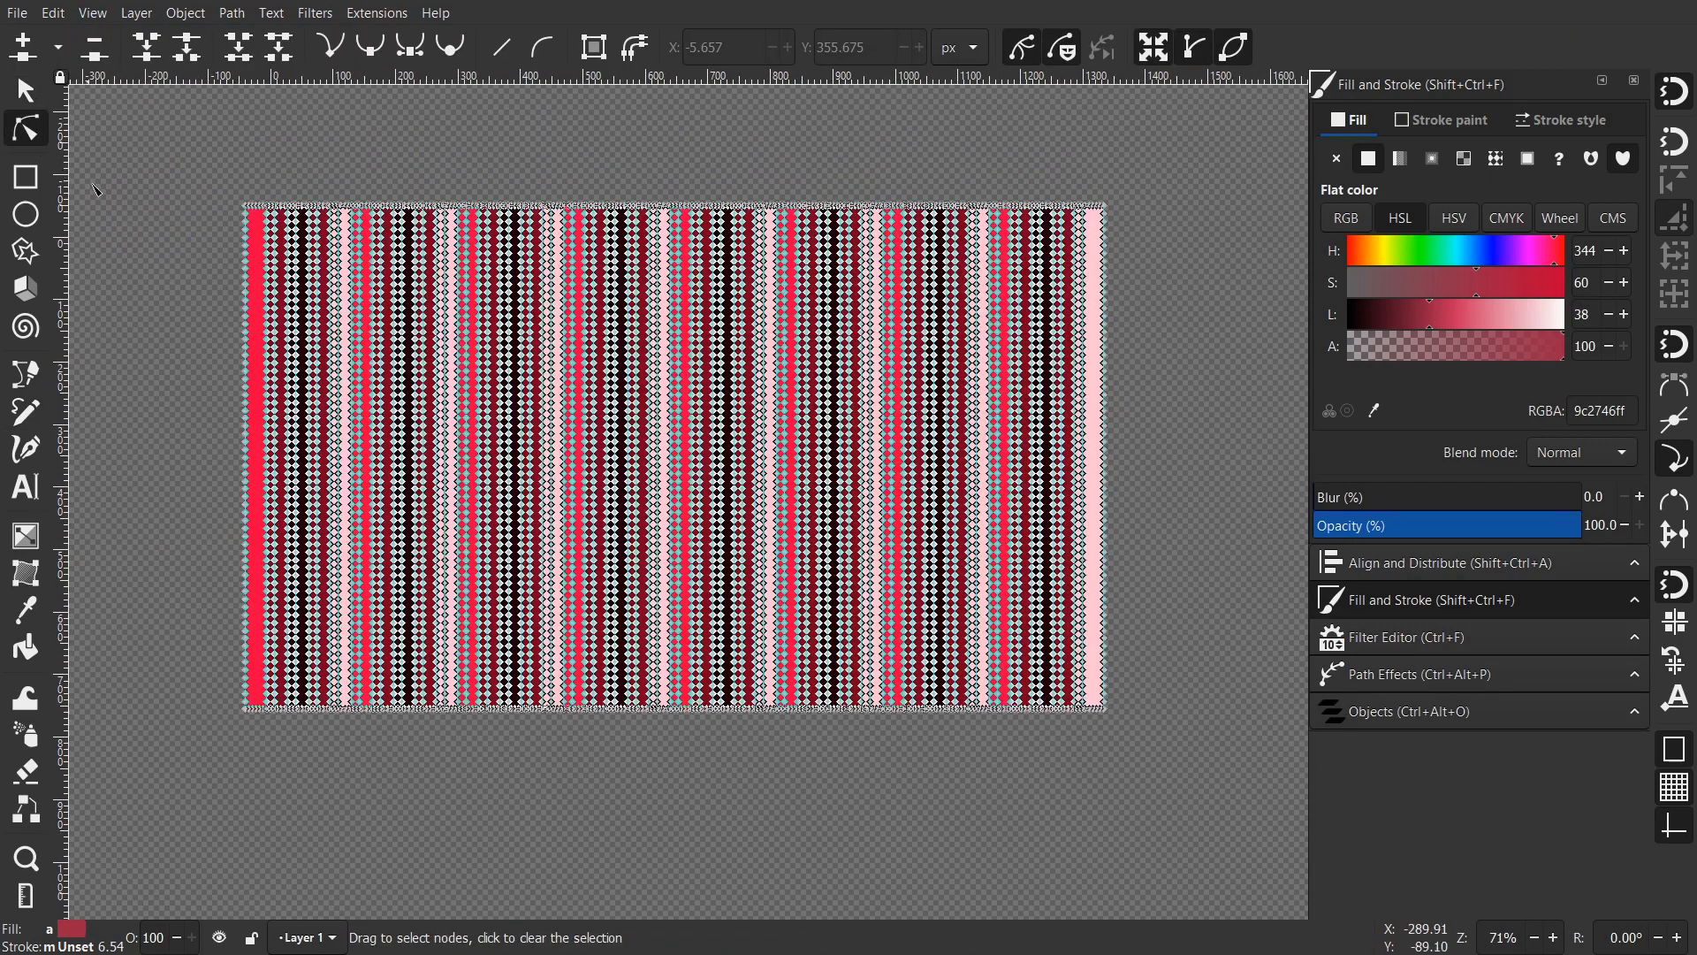
{"action": "left_click_drag", "start_coordinate": [171, 154], "coordinate": [1261, 796]}
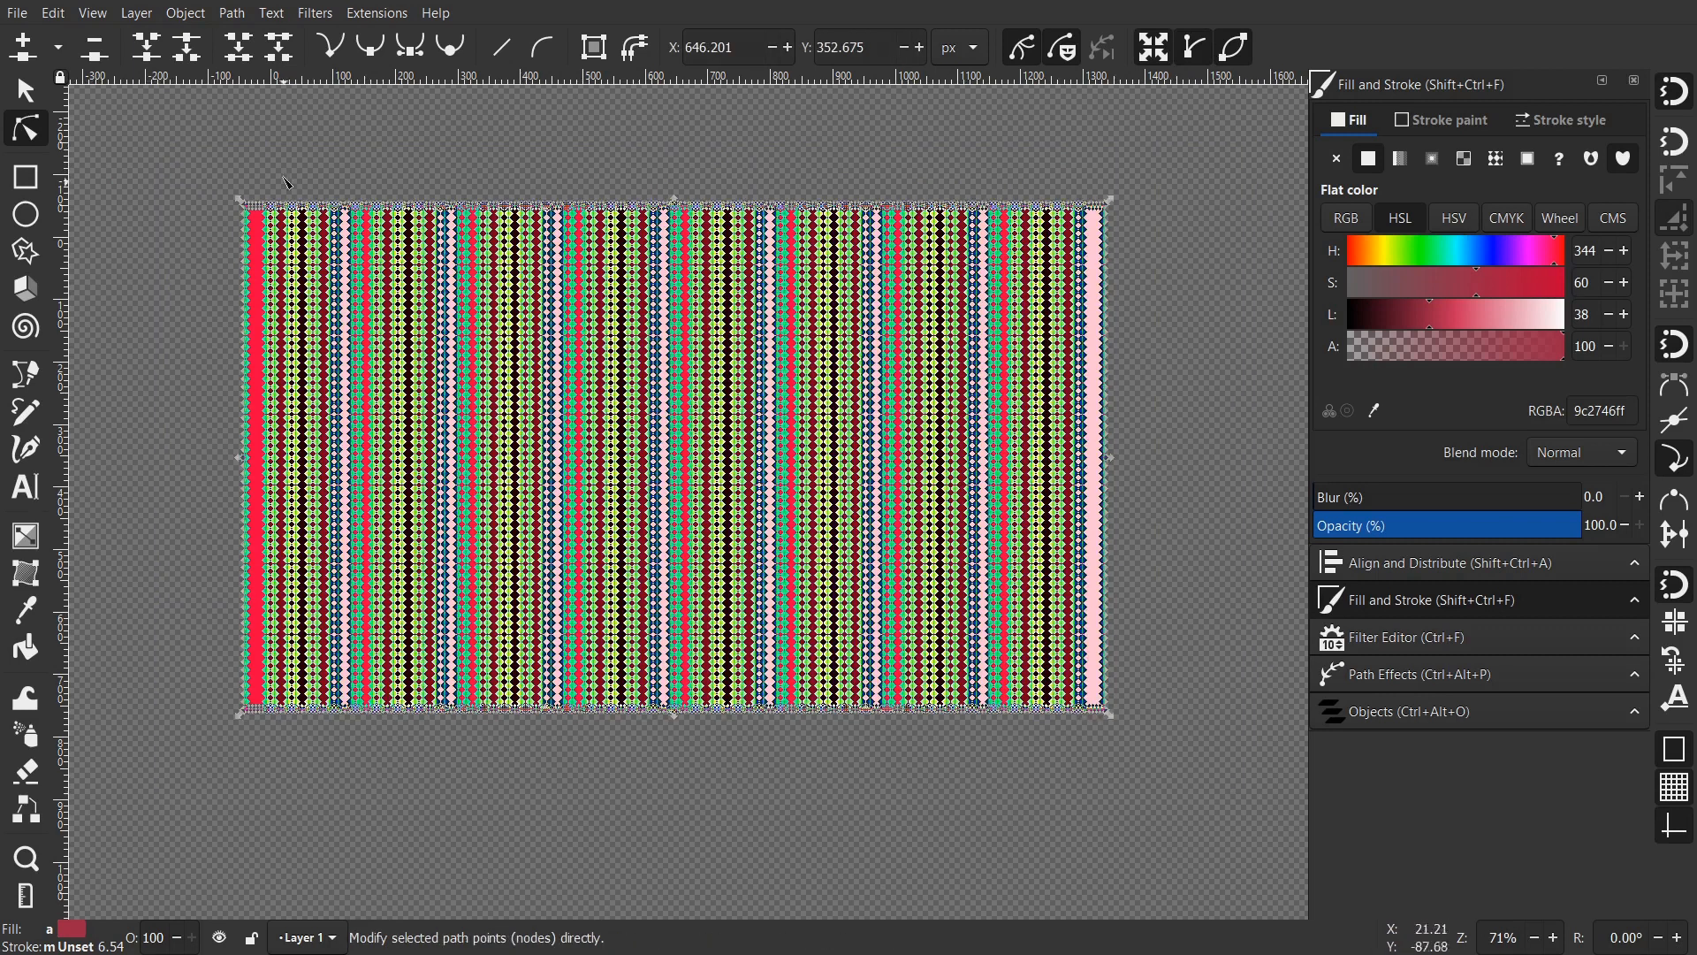
{"action": "left_click", "coordinate": [453, 58]}
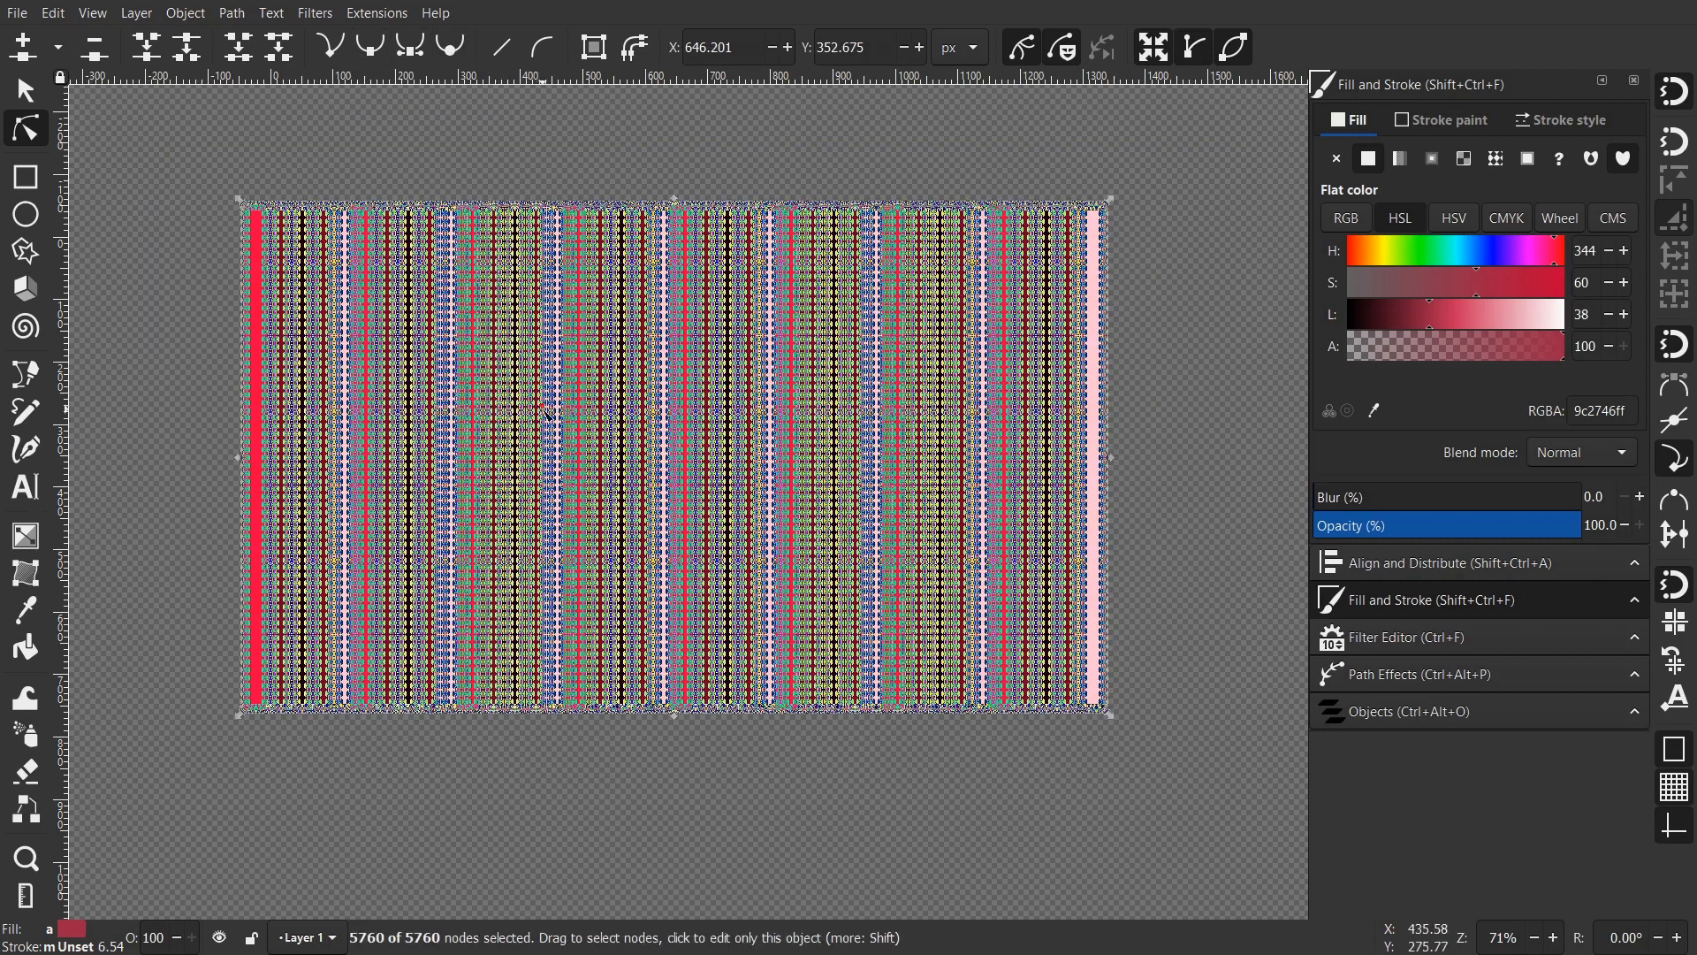
- Select the stripes as whole objects and open the Object menu
{"action": "left_click_drag", "start_coordinate": [550, 472], "coordinate": [590, 432]}
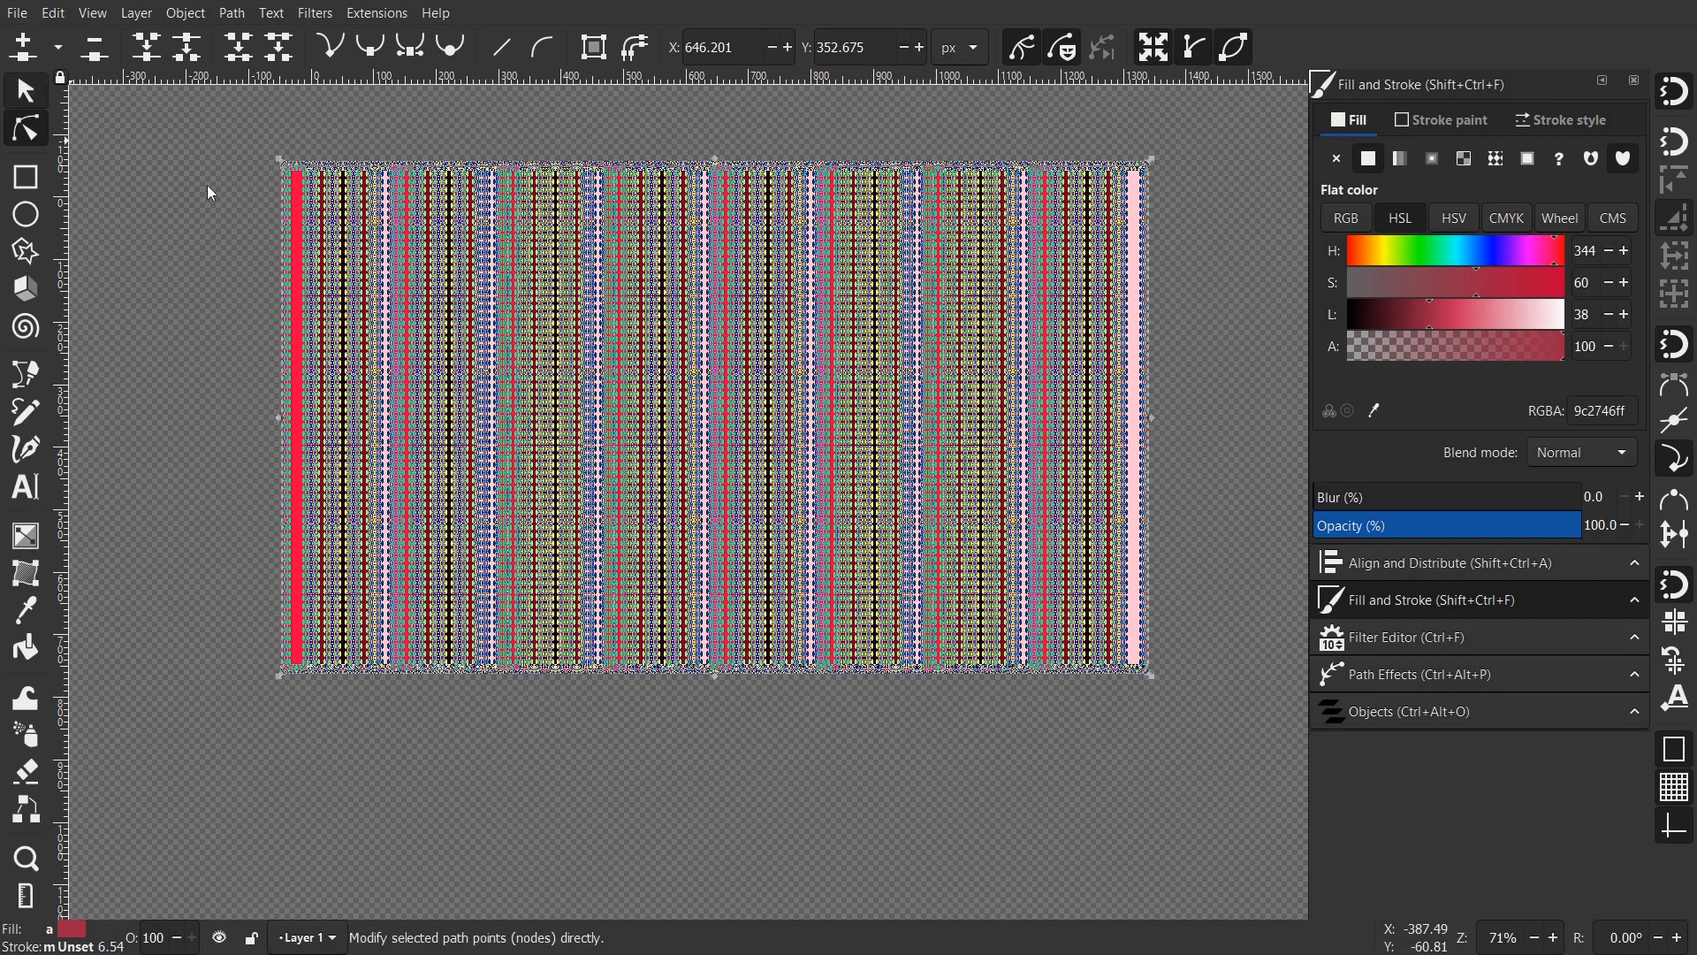
{"action": "key", "text": "s"}
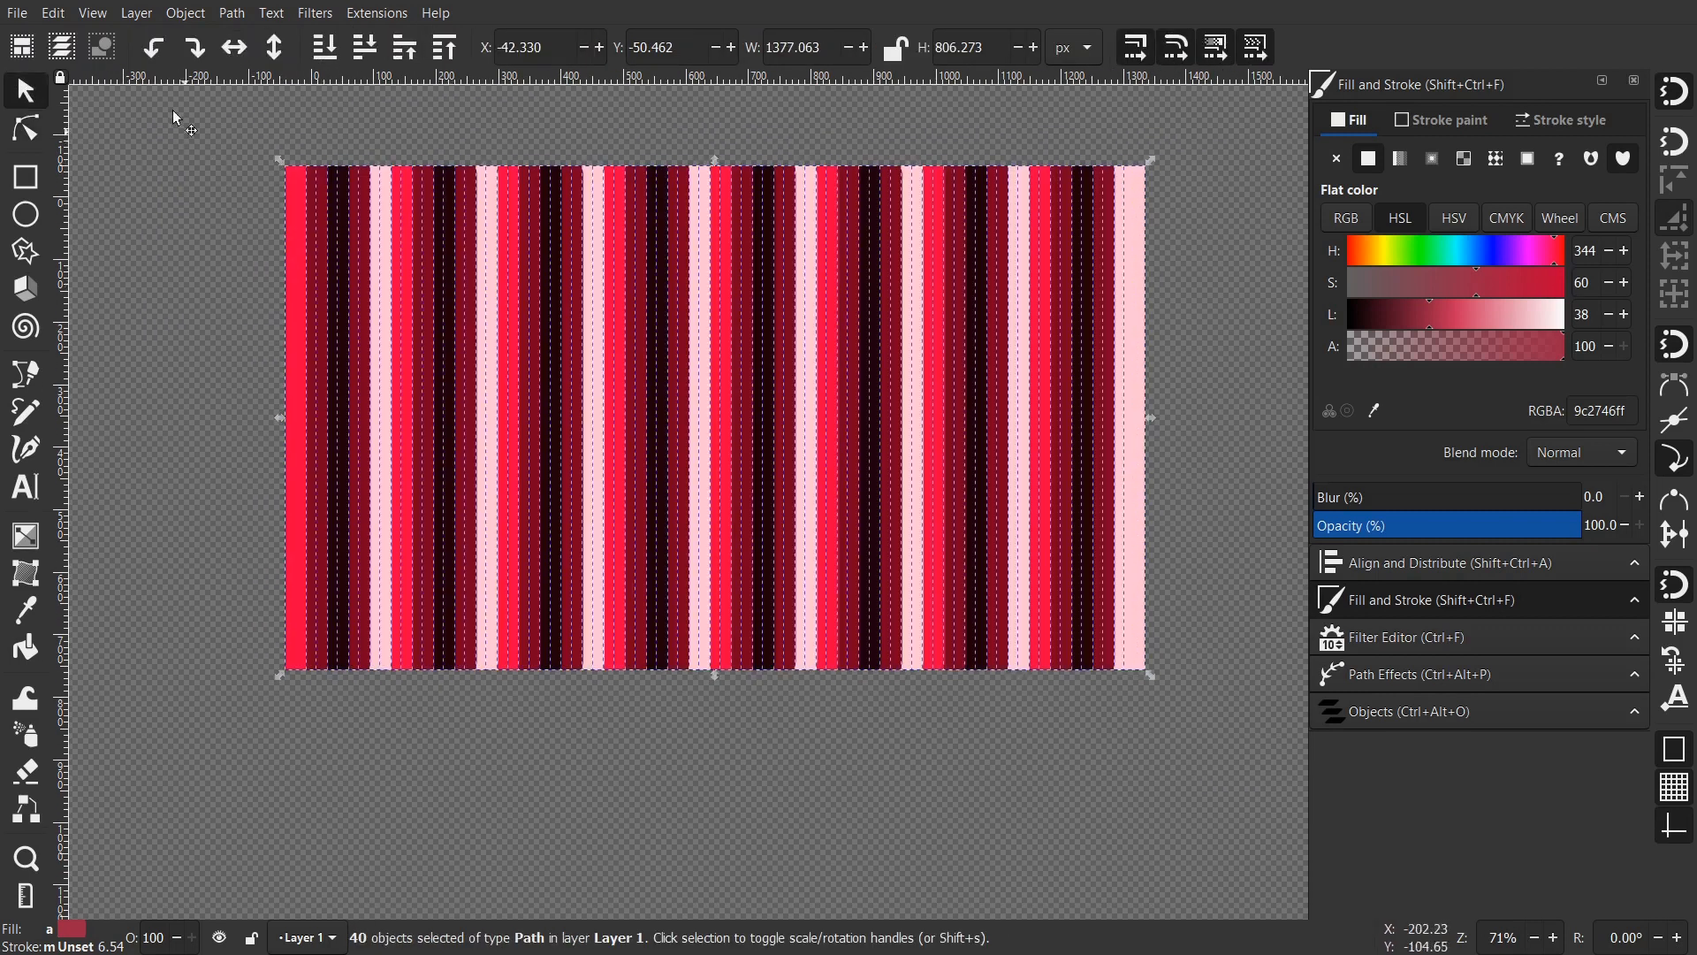
{"action": "left_click", "coordinate": [187, 13]}
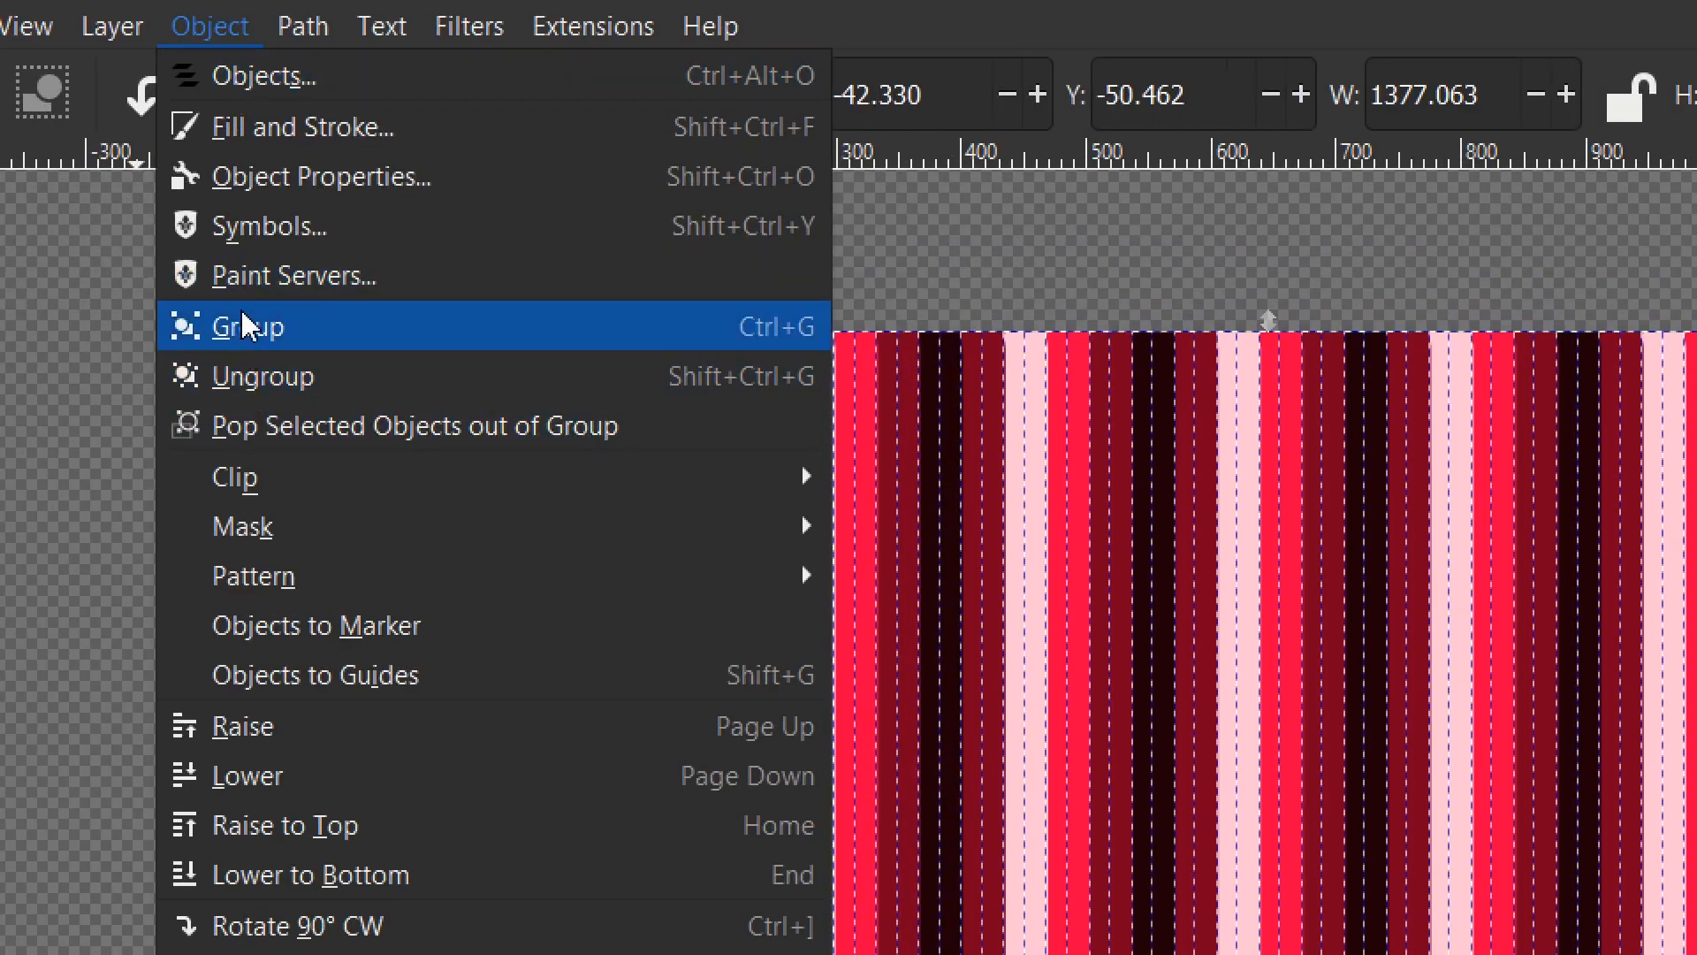
- Group the 40 stripes and set the Tweak tool to Push mode with fidelity 85
{"action": "left_click", "coordinate": [248, 325]}
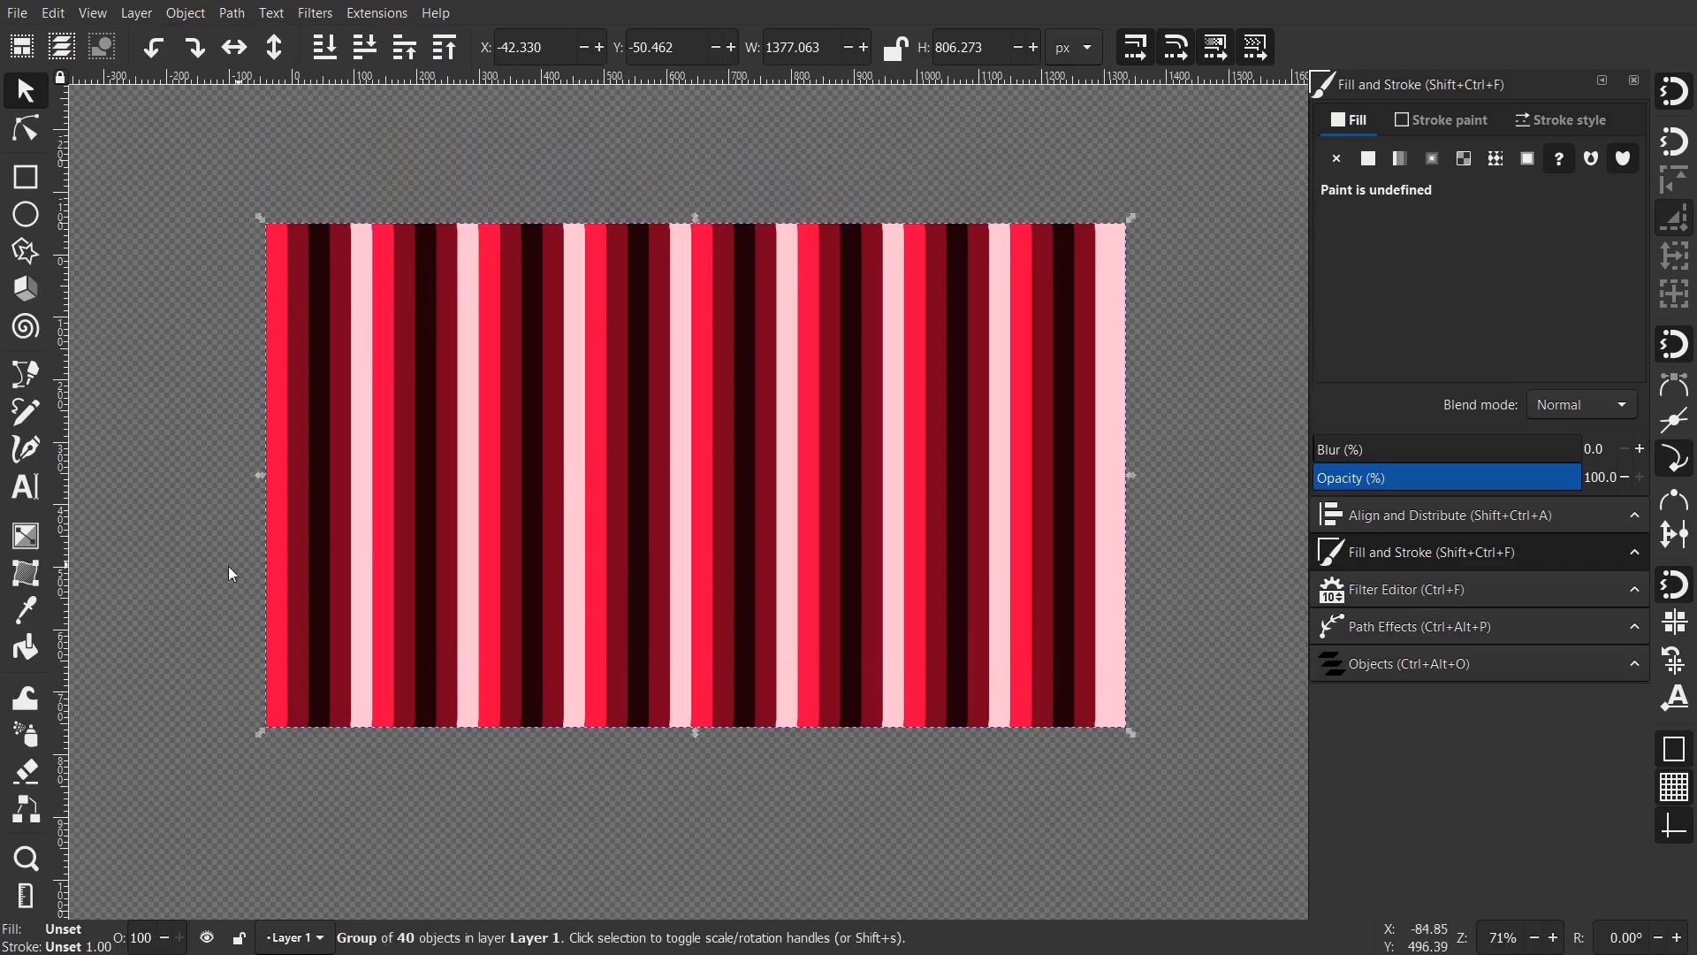
{"action": "left_click", "coordinate": [26, 701]}
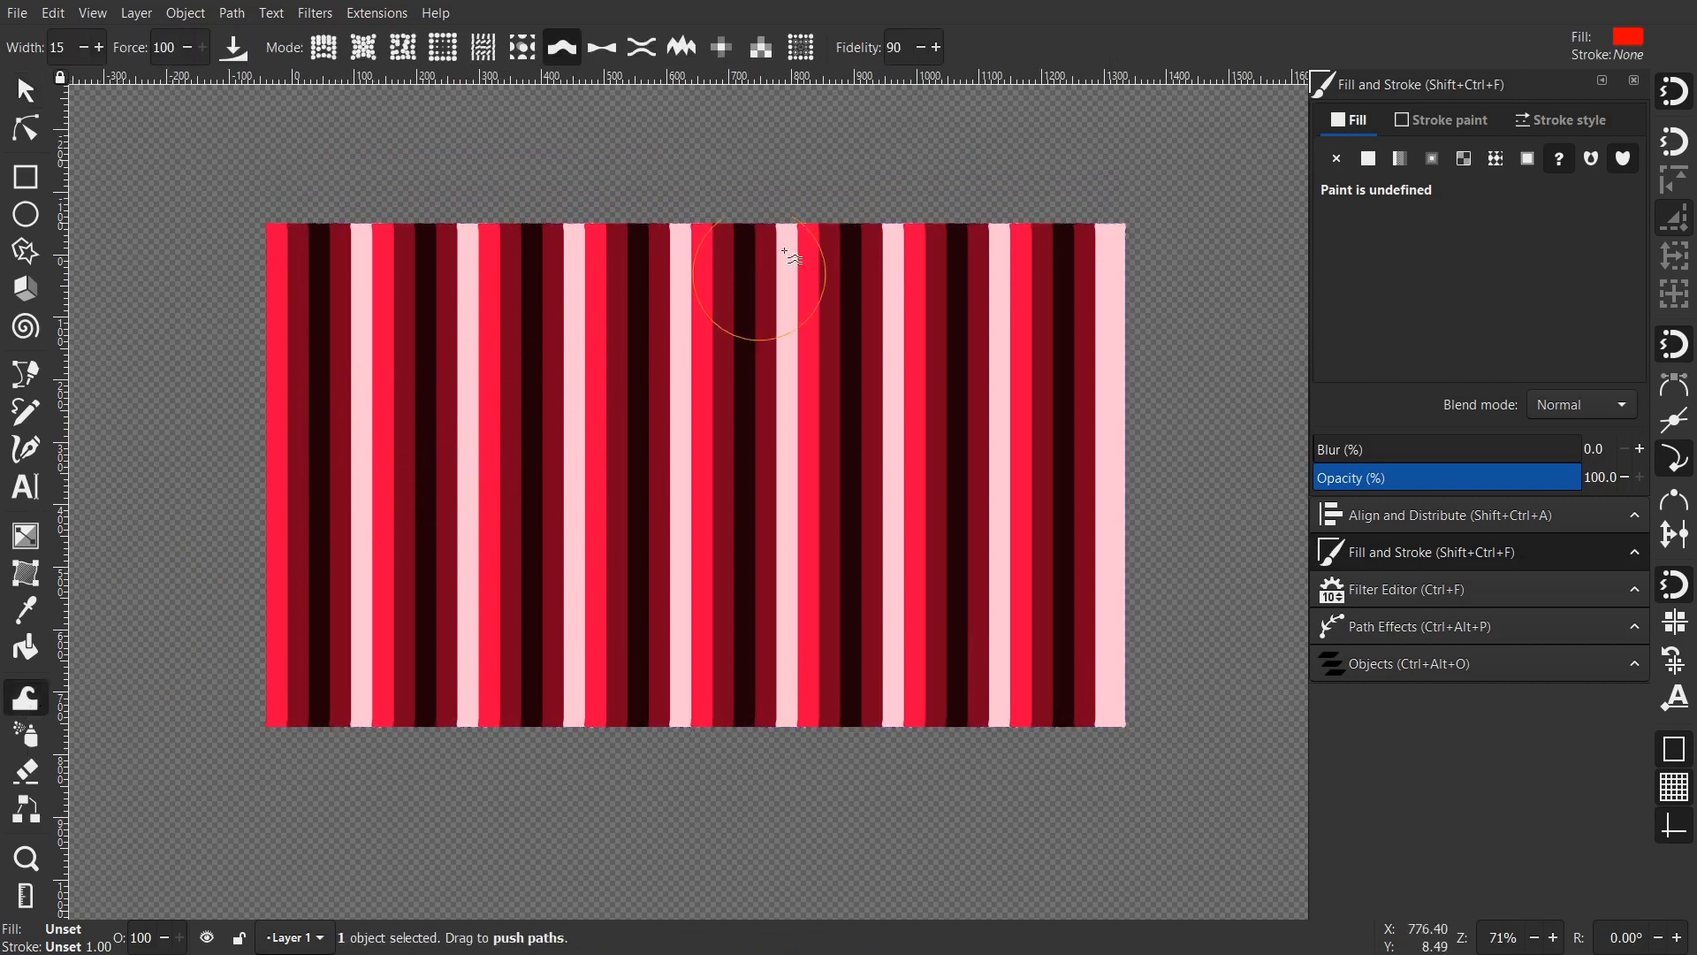
{"action": "type", "text": "85"}
{"action": "key", "text": "shift+s"}
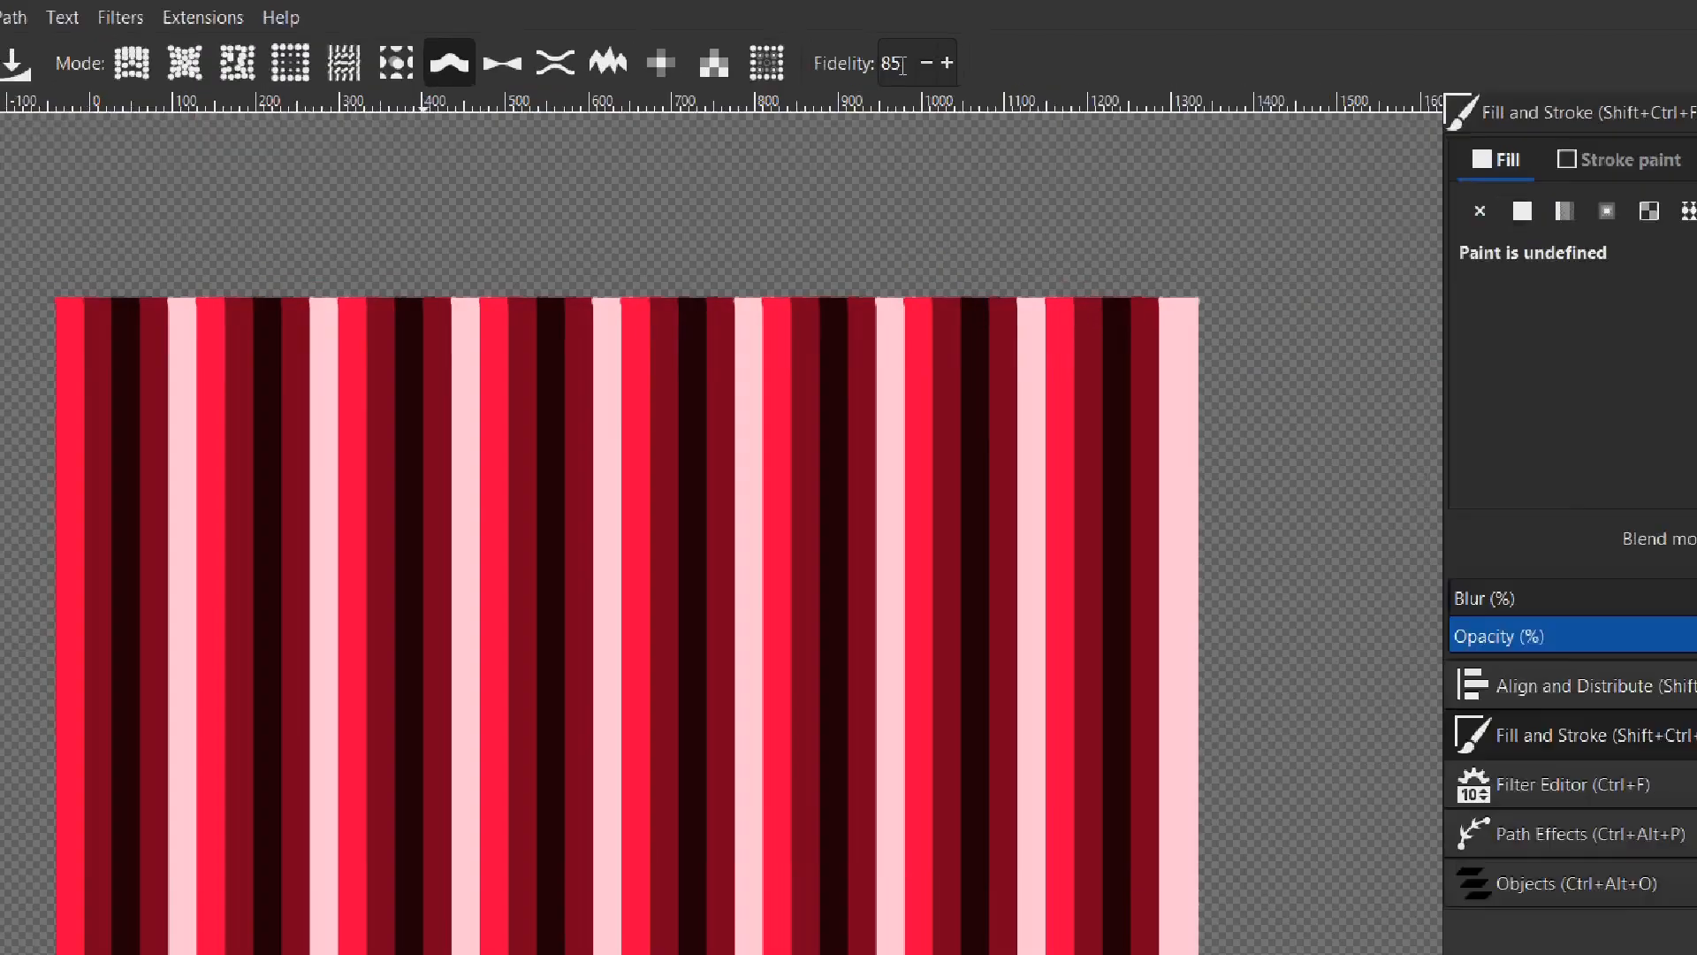
{"action": "key", "text": "shift+p"}
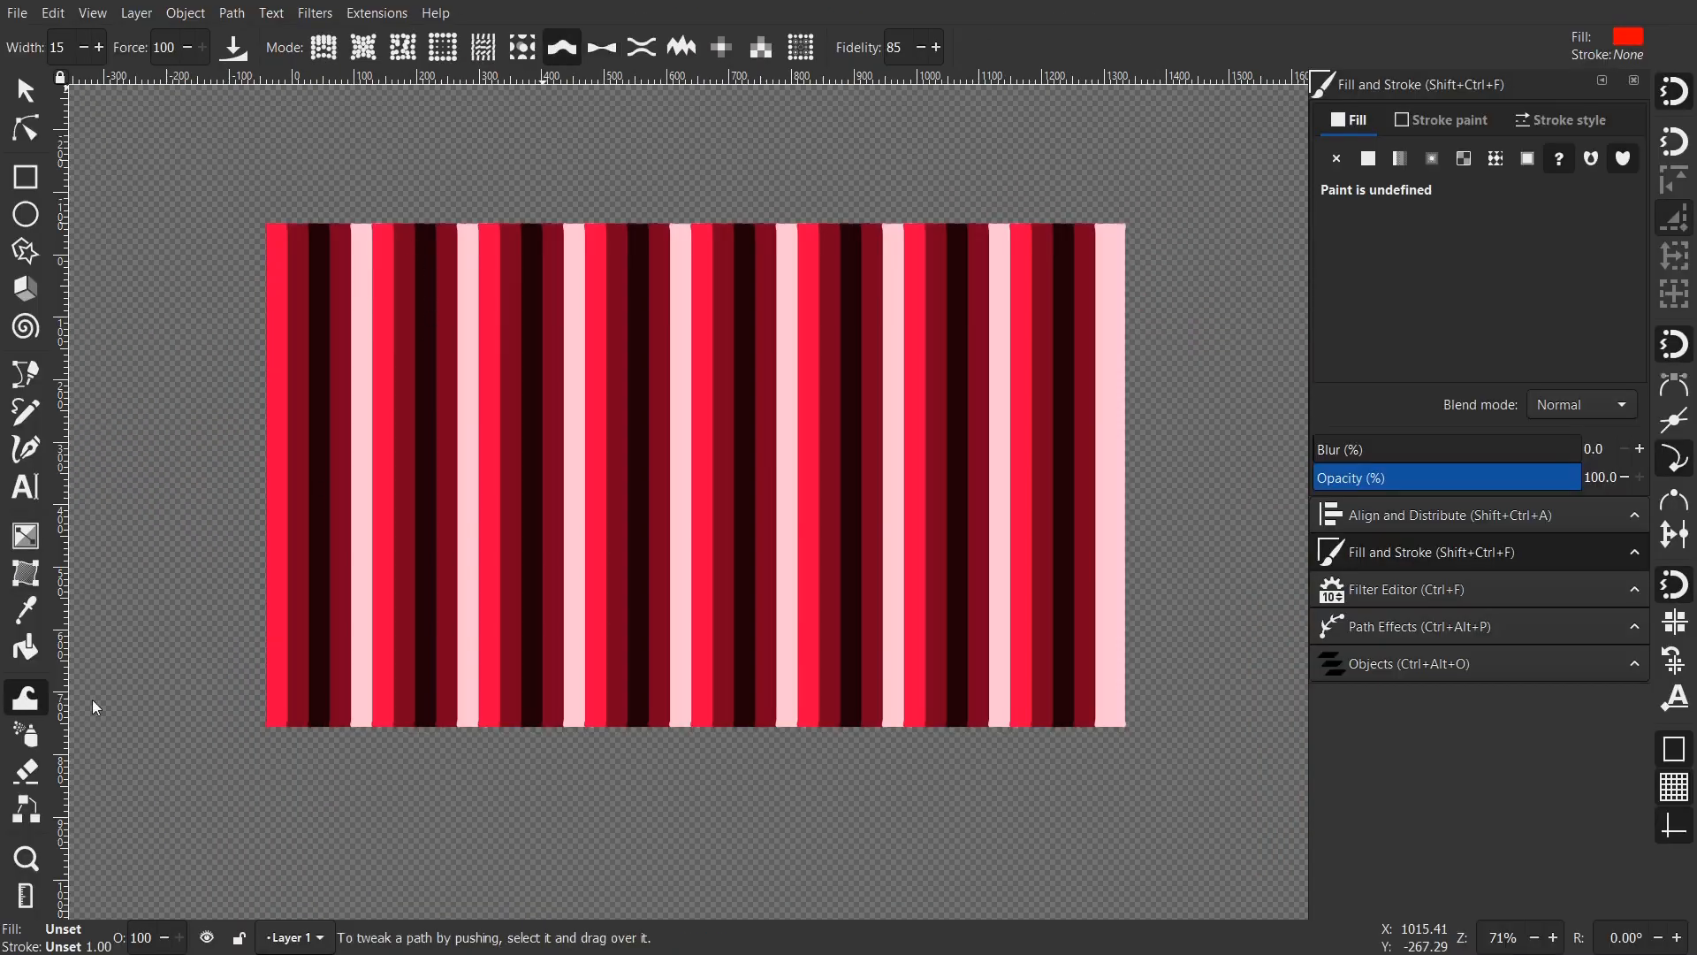
- Push the middle stripes into a bulge and bend the right-hand stripes past the edge
{"action": "left_click_drag", "start_coordinate": [373, 474], "coordinate": [364, 444]}
{"action": "mouse_move", "coordinate": [346, 516]}
{"action": "left_mouse_down"}
{"action": "mouse_move", "coordinate": [383, 538]}
{"action": "mouse_move", "coordinate": [368, 560]}
{"action": "mouse_move", "coordinate": [517, 559]}
{"action": "left_mouse_up"}
{"action": "mouse_move", "coordinate": [886, 519]}
{"action": "left_mouse_down"}
{"action": "mouse_move", "coordinate": [719, 424]}
{"action": "mouse_move", "coordinate": [570, 444]}
{"action": "mouse_move", "coordinate": [566, 508]}
{"action": "left_mouse_up"}
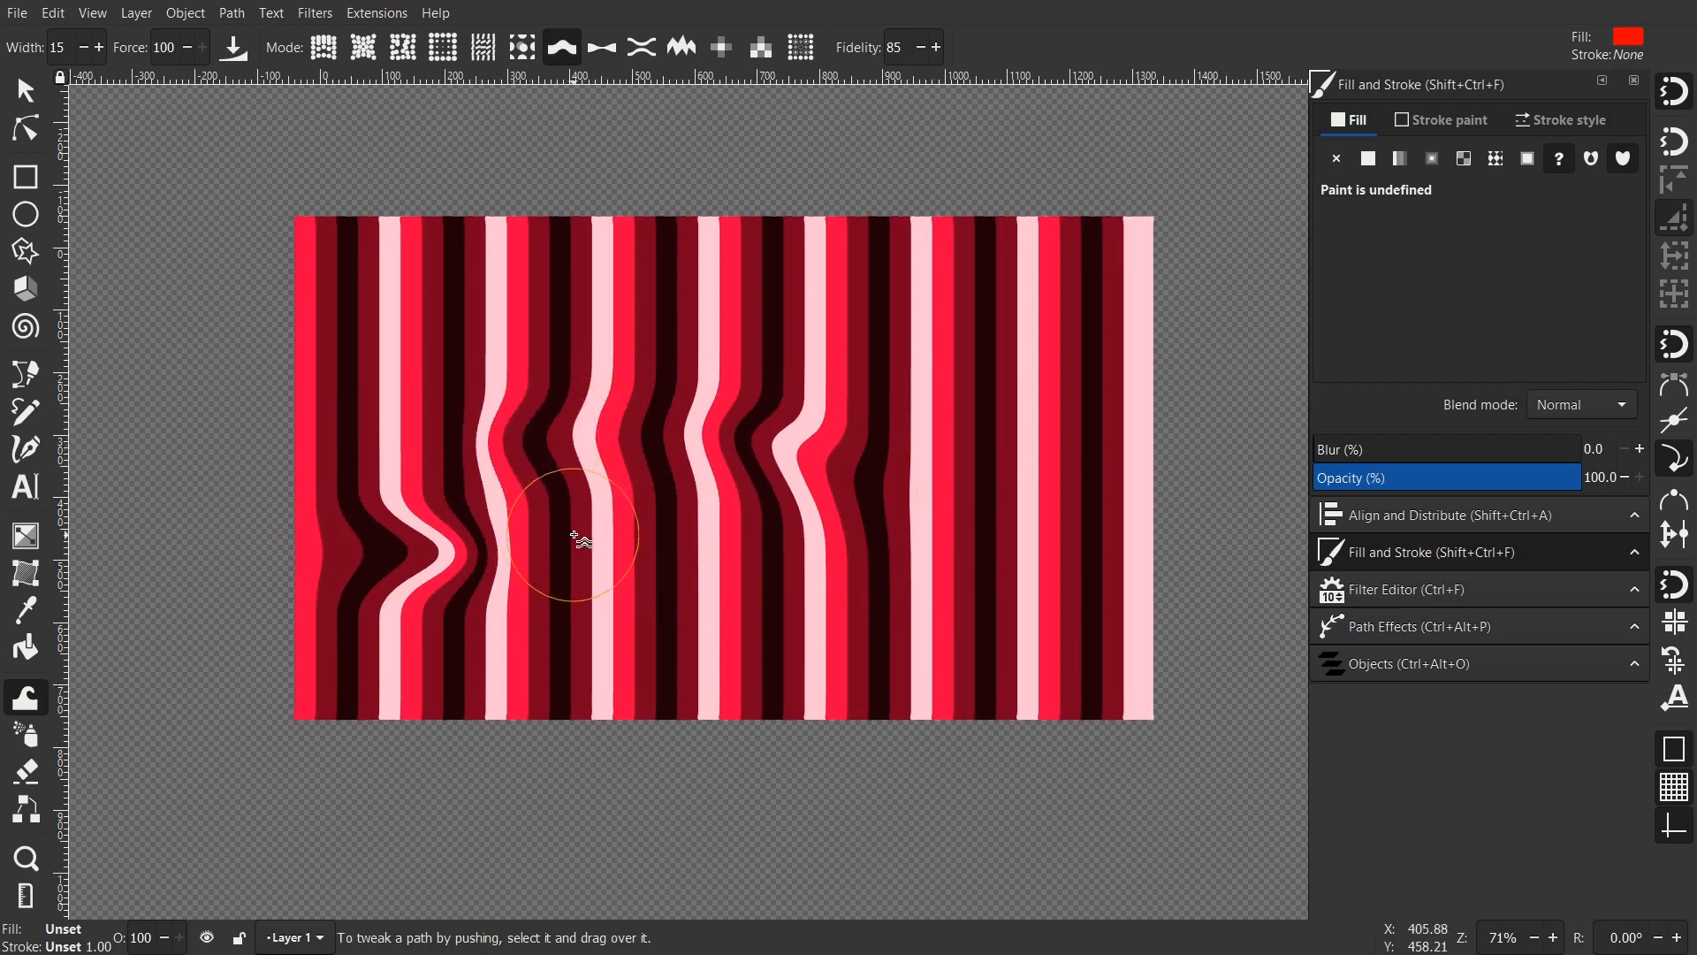
{"action": "mouse_move", "coordinate": [650, 470]}
{"action": "left_mouse_down"}
{"action": "mouse_move", "coordinate": [637, 507]}
{"action": "mouse_move", "coordinate": [503, 557]}
{"action": "mouse_move", "coordinate": [659, 570]}
{"action": "mouse_move", "coordinate": [685, 444]}
{"action": "mouse_move", "coordinate": [570, 495]}
{"action": "mouse_move", "coordinate": [554, 549]}
{"action": "mouse_move", "coordinate": [636, 566]}
{"action": "left_mouse_up"}
{"action": "scroll", "coordinate": [611, 481], "scroll_direction": "down", "scroll_amount": 1}
{"action": "mouse_move", "coordinate": [870, 528]}
{"action": "left_mouse_down"}
{"action": "mouse_move", "coordinate": [904, 463]}
{"action": "mouse_move", "coordinate": [966, 458]}
{"action": "mouse_move", "coordinate": [984, 516]}
{"action": "left_mouse_up"}
{"action": "mouse_move", "coordinate": [964, 584]}
{"action": "left_mouse_down"}
{"action": "mouse_move", "coordinate": [898, 538]}
{"action": "mouse_move", "coordinate": [894, 391]}
{"action": "mouse_move", "coordinate": [809, 417]}
{"action": "mouse_move", "coordinate": [766, 453]}
{"action": "mouse_move", "coordinate": [755, 500]}
{"action": "mouse_move", "coordinate": [764, 543]}
{"action": "mouse_move", "coordinate": [869, 610]}
{"action": "mouse_move", "coordinate": [797, 591]}
{"action": "mouse_move", "coordinate": [705, 625]}
{"action": "left_mouse_up"}
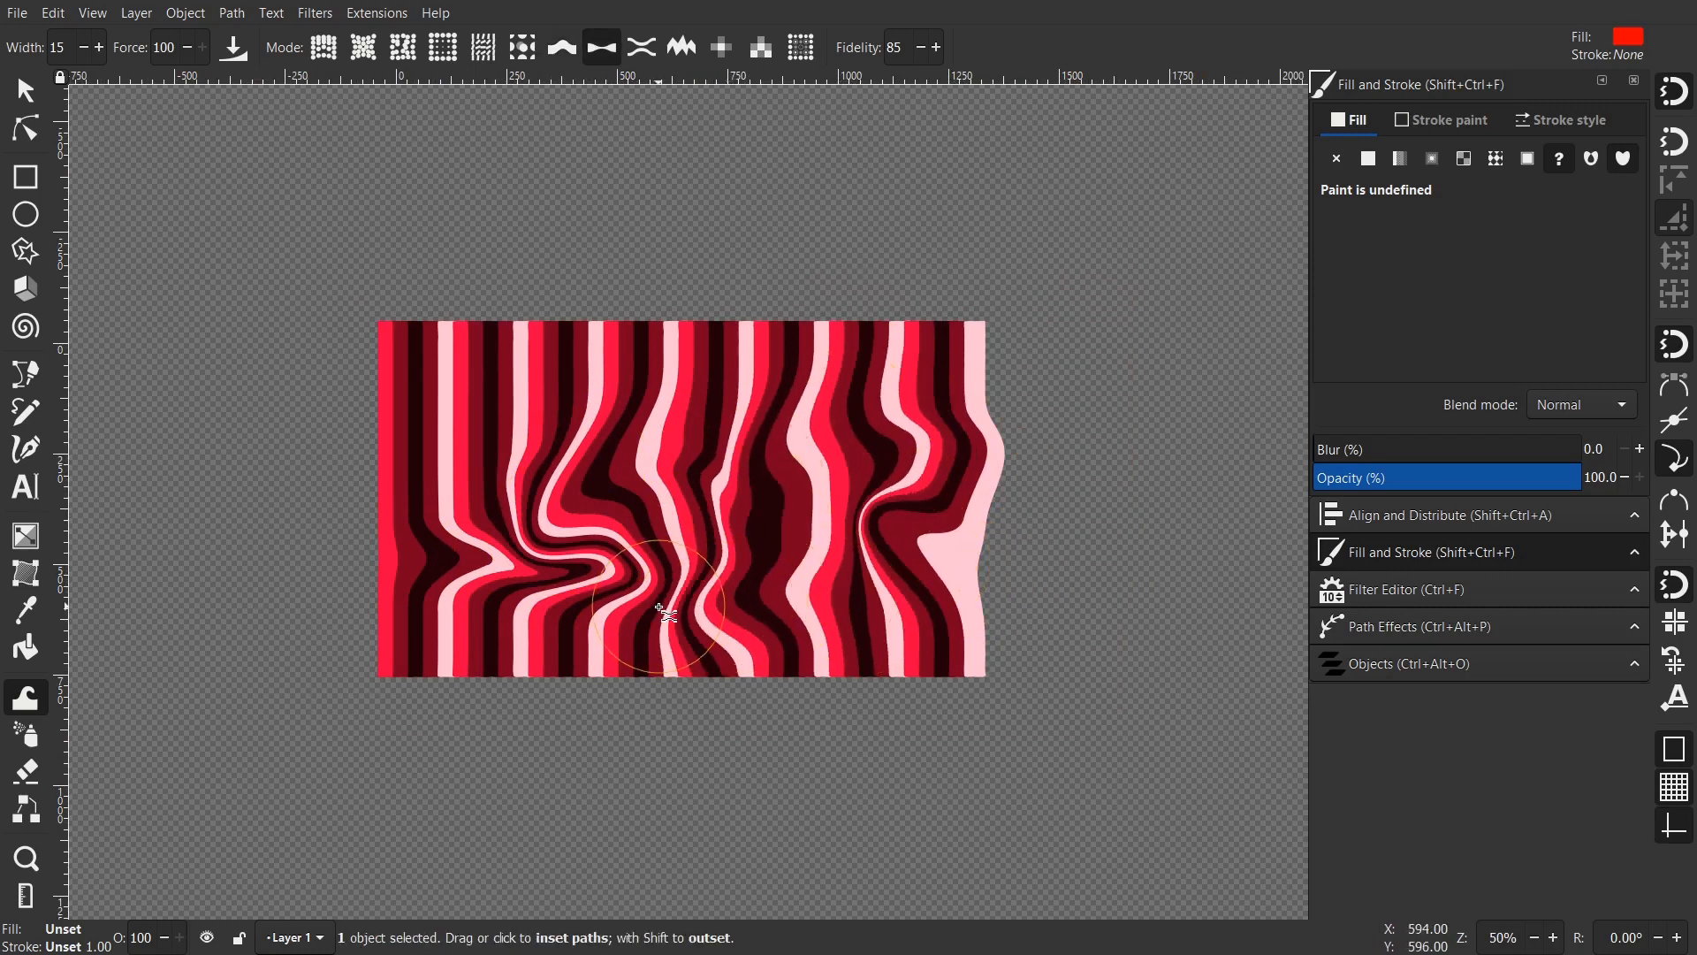
{"action": "scroll", "coordinate": [663, 606], "scroll_direction": "up", "scroll_amount": 1}
{"action": "scroll", "coordinate": [654, 613], "scroll_direction": "up", "scroll_amount": 1}
{"action": "left_click_drag", "start_coordinate": [630, 426], "coordinate": [689, 590]}
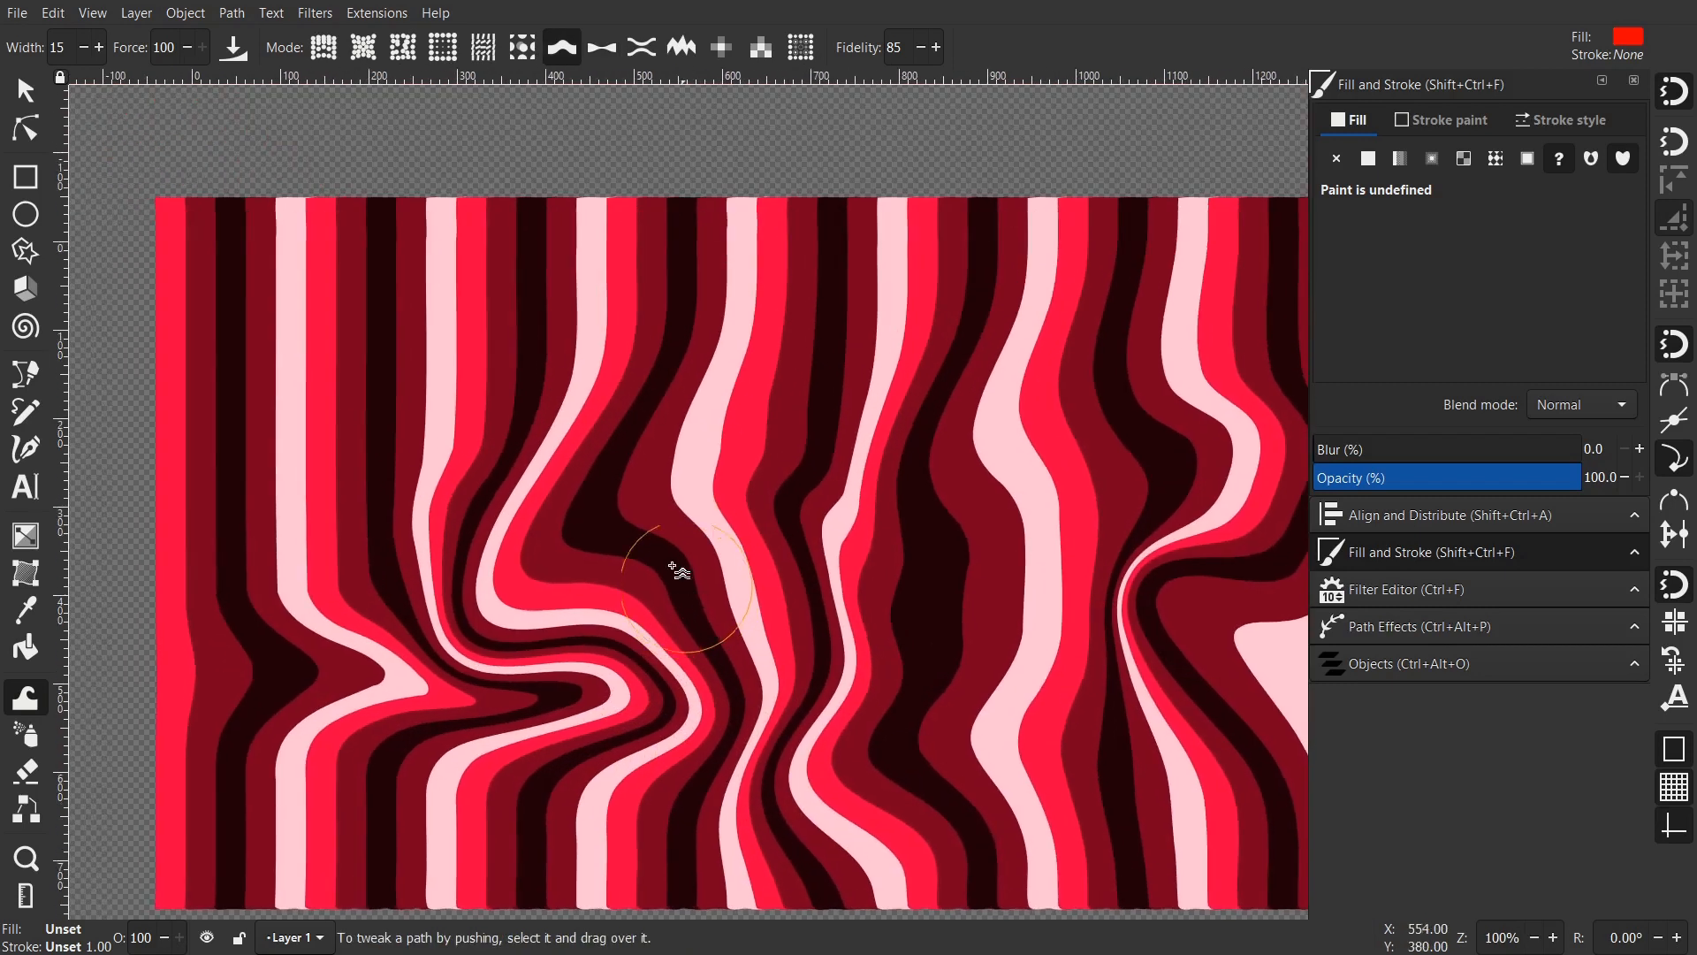
{"action": "mouse_move", "coordinate": [480, 347]}
{"action": "left_mouse_down"}
{"action": "mouse_move", "coordinate": [658, 405]}
{"action": "mouse_move", "coordinate": [818, 495]}
{"action": "mouse_move", "coordinate": [799, 318]}
{"action": "mouse_move", "coordinate": [648, 322]}
{"action": "mouse_move", "coordinate": [831, 309]}
{"action": "mouse_move", "coordinate": [446, 347]}
{"action": "mouse_move", "coordinate": [485, 325]}
{"action": "mouse_move", "coordinate": [379, 359]}
{"action": "mouse_move", "coordinate": [645, 284]}
{"action": "mouse_move", "coordinate": [303, 380]}
{"action": "mouse_move", "coordinate": [638, 302]}
{"action": "mouse_move", "coordinate": [504, 354]}
{"action": "left_mouse_up"}
- Lower Fidelity to 20 and push the middle and upper stripes leftward, undoing one stroke
{"action": "type", "text": "20"}
{"action": "mouse_move", "coordinate": [988, 387]}
{"action": "left_mouse_down"}
{"action": "mouse_move", "coordinate": [497, 383]}
{"action": "mouse_move", "coordinate": [382, 416]}
{"action": "left_mouse_up"}
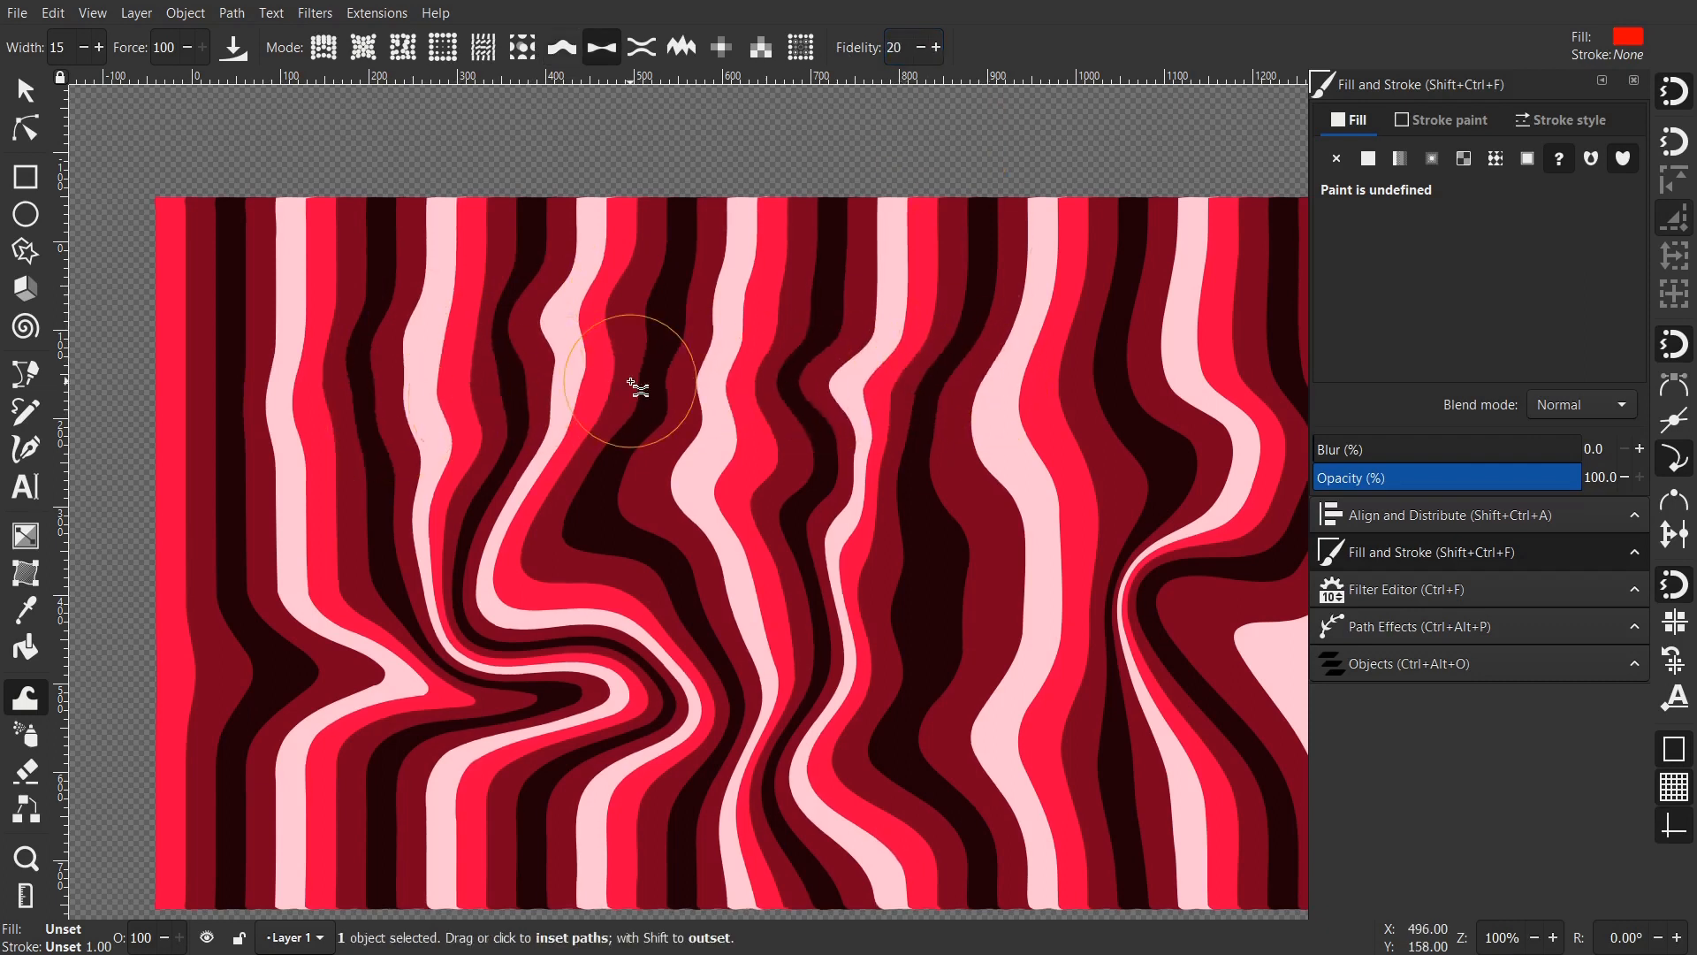
{"action": "scroll", "coordinate": [636, 384], "scroll_direction": "down", "scroll_amount": 1}
{"action": "scroll", "coordinate": [685, 391], "scroll_direction": "down", "scroll_amount": 2}
{"action": "scroll", "coordinate": [732, 368], "scroll_direction": "down", "scroll_amount": 1}
{"action": "left_click_drag", "start_coordinate": [855, 315], "coordinate": [515, 337]}
{"action": "scroll", "coordinate": [705, 331], "scroll_direction": "up", "scroll_amount": 4}
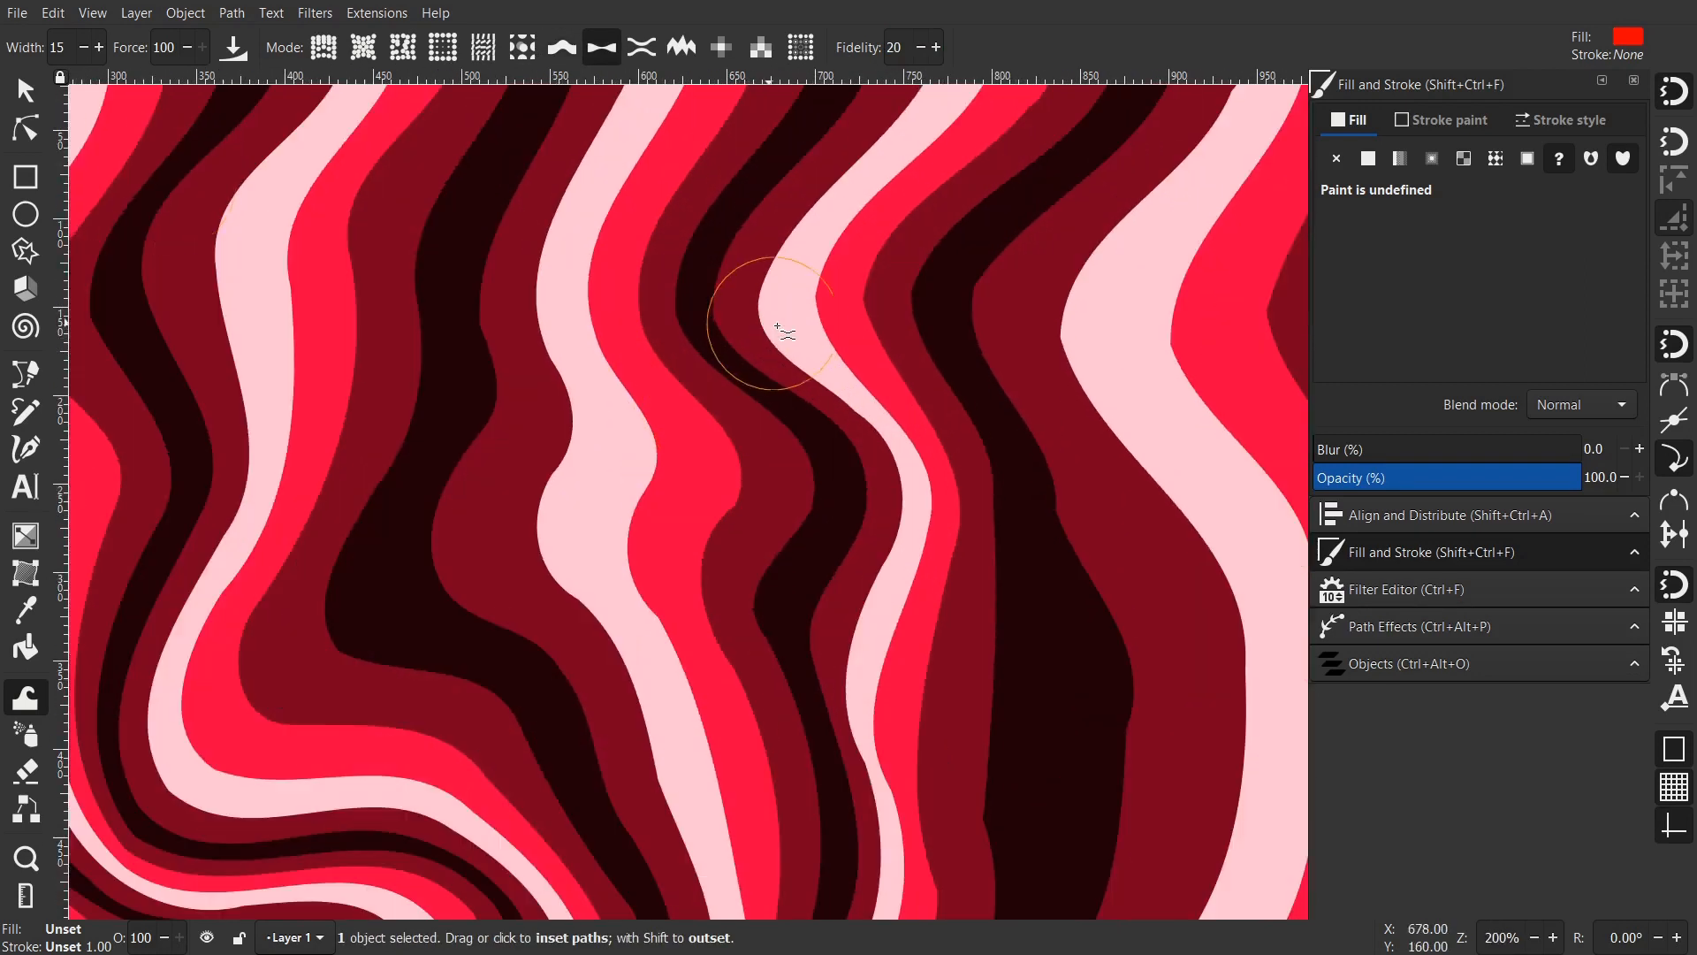
{"action": "scroll", "coordinate": [776, 331], "scroll_direction": "down", "scroll_amount": 5}
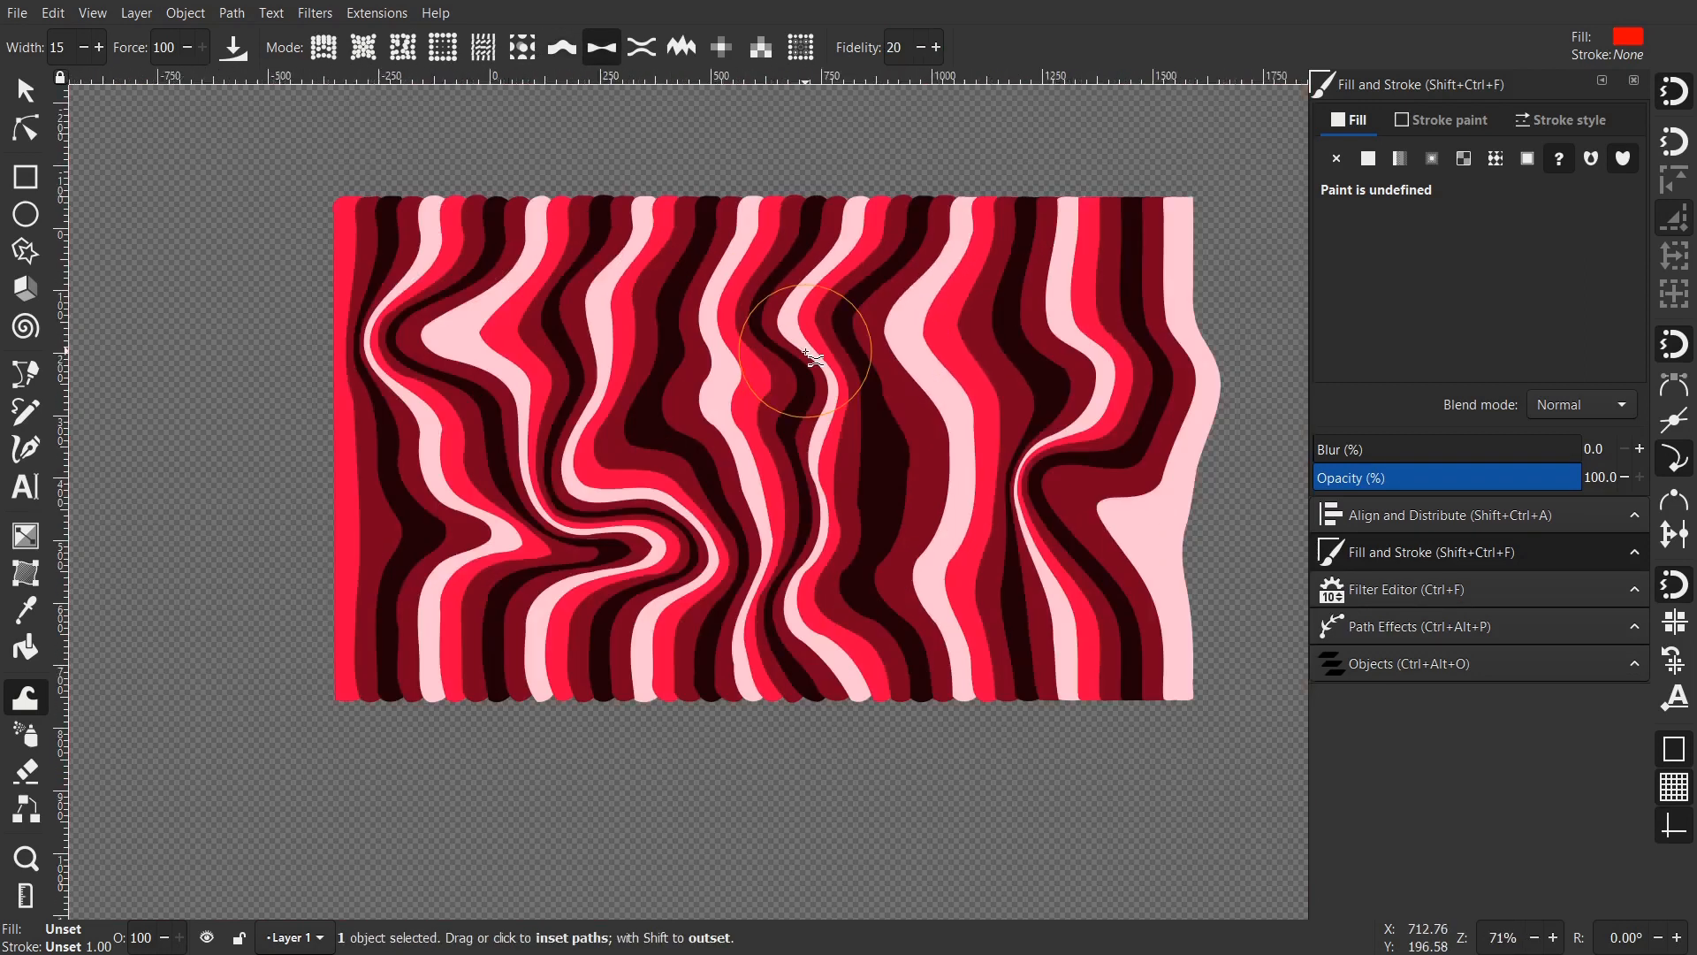
{"action": "scroll", "coordinate": [815, 360], "scroll_direction": "up", "scroll_amount": 3}
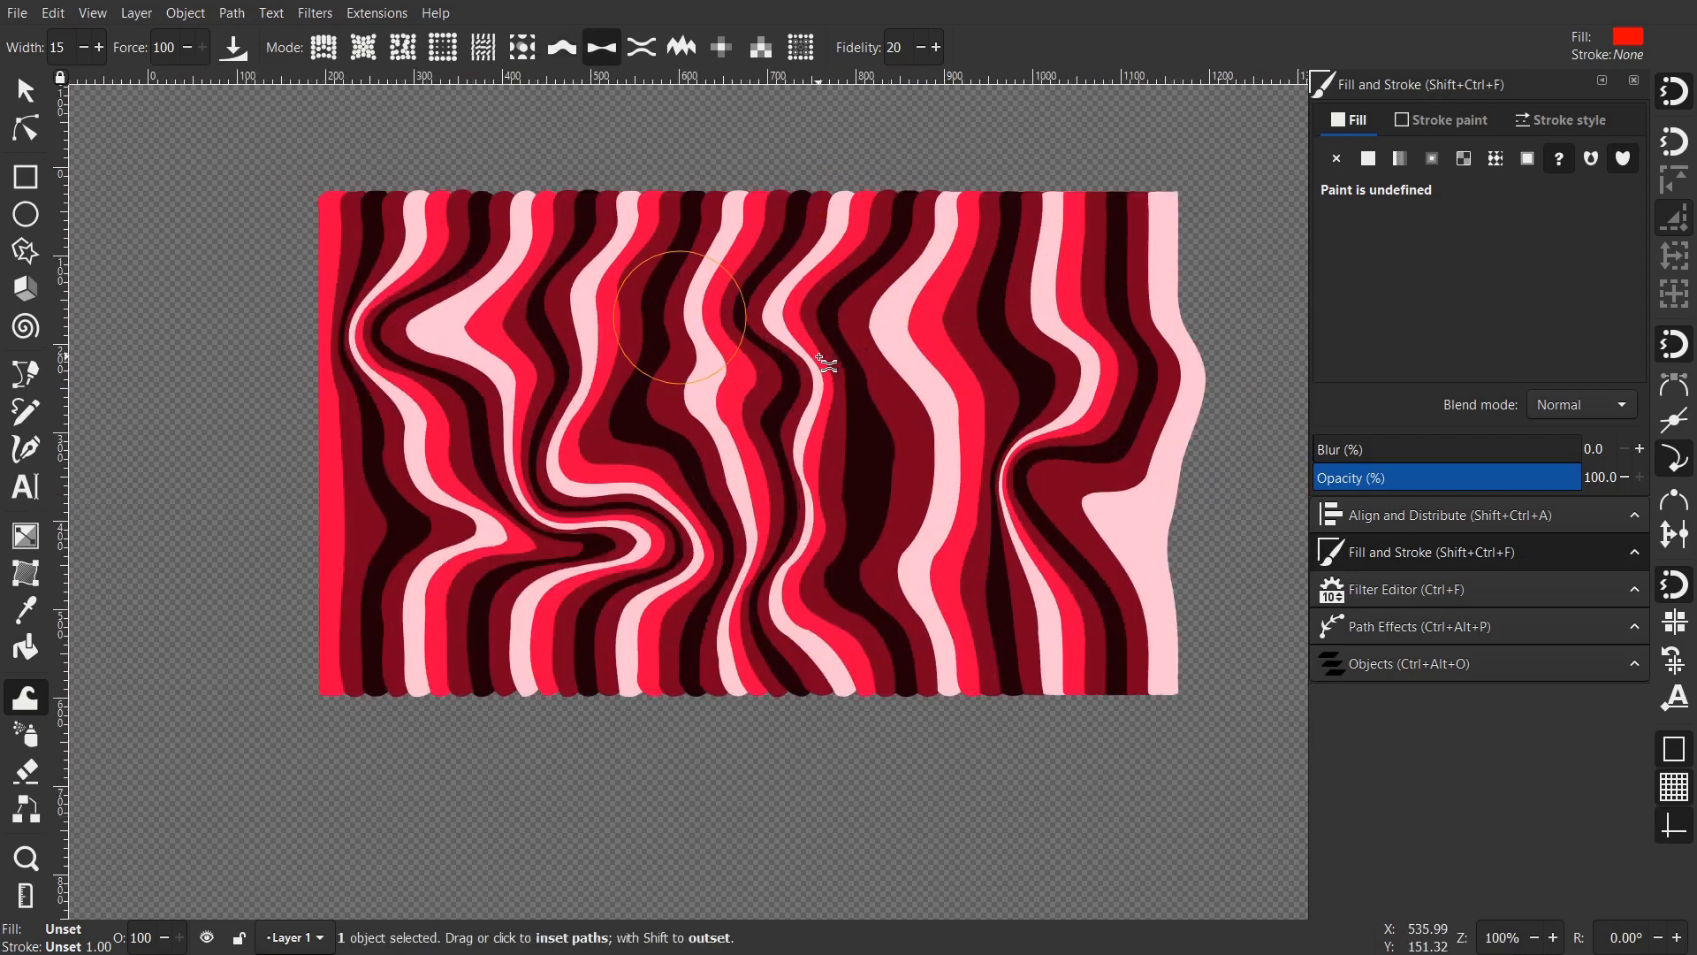
{"action": "key", "text": "ctrl+z"}
{"action": "key", "text": "ctrl+z"}
{"action": "key", "text": "ctrl+z"}
- Lower Fidelity to 5, push the top stripes up and left, then undo the over-folded top
{"action": "left_click_drag", "start_coordinate": [736, 366], "coordinate": [773, 436]}
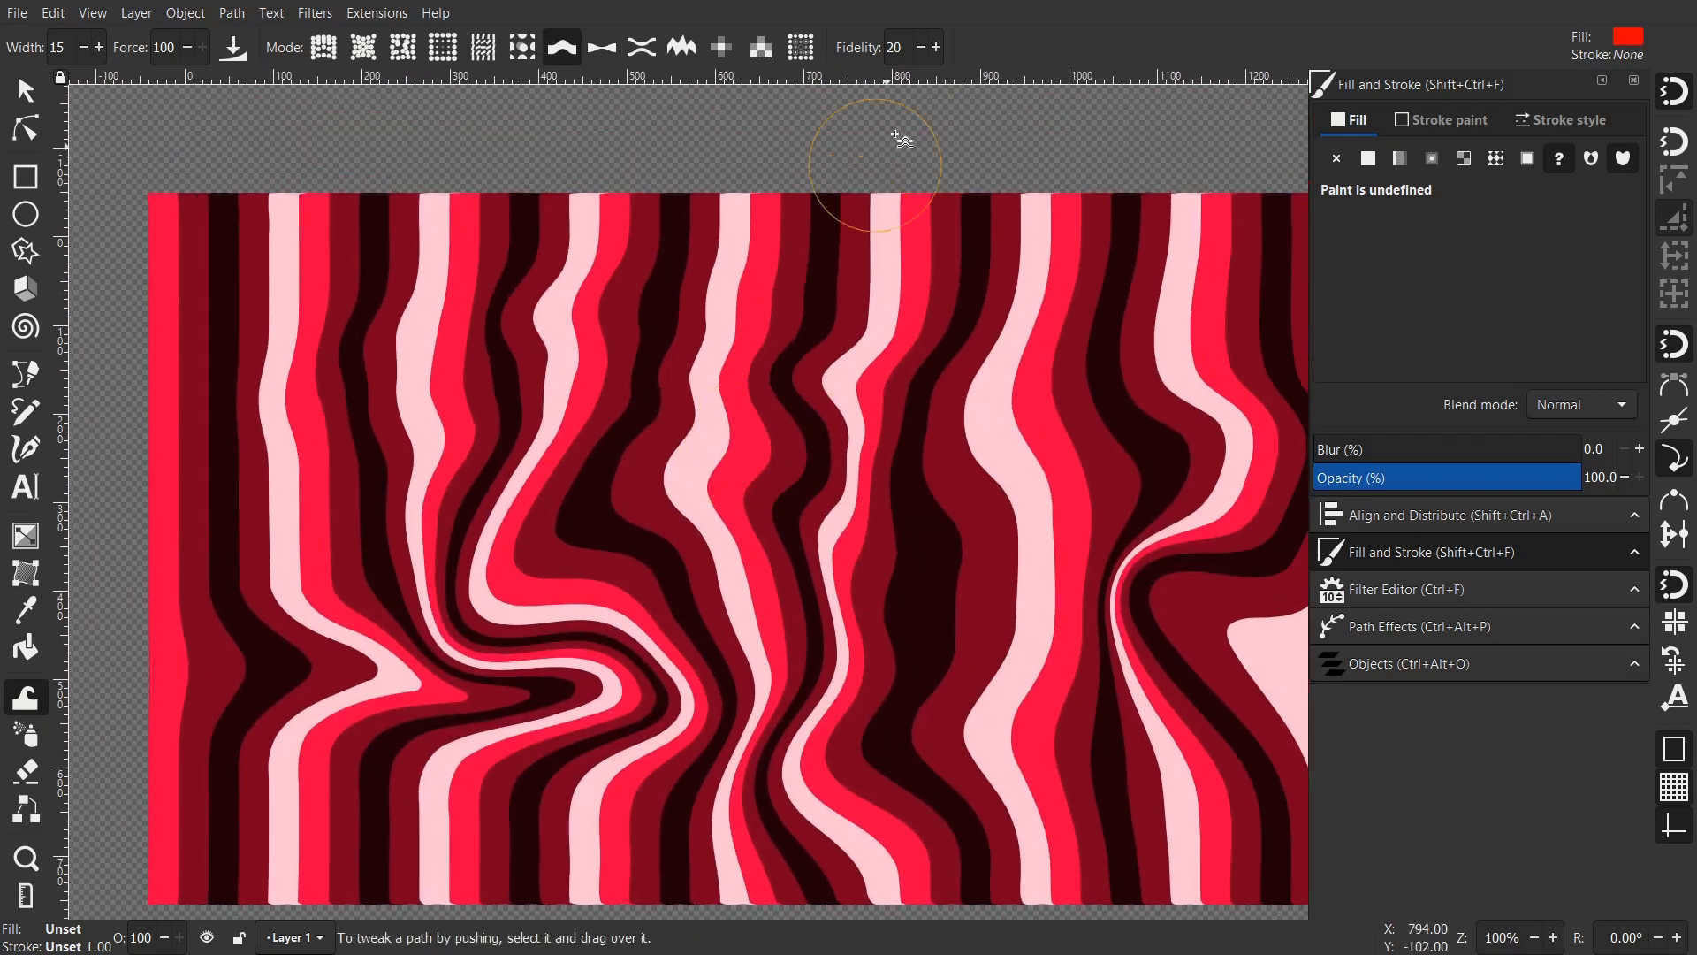
{"action": "type", "text": "5"}
{"action": "scroll", "coordinate": [952, 412], "scroll_direction": "down", "scroll_amount": 2}
{"action": "mouse_move", "coordinate": [1008, 422]}
{"action": "left_mouse_down"}
{"action": "mouse_move", "coordinate": [870, 374]}
{"action": "mouse_move", "coordinate": [788, 321]}
{"action": "mouse_move", "coordinate": [748, 339]}
{"action": "mouse_move", "coordinate": [695, 456]}
{"action": "mouse_move", "coordinate": [641, 455]}
{"action": "mouse_move", "coordinate": [607, 403]}
{"action": "left_mouse_up"}
{"action": "scroll", "coordinate": [800, 320], "scroll_direction": "up", "scroll_amount": 3}
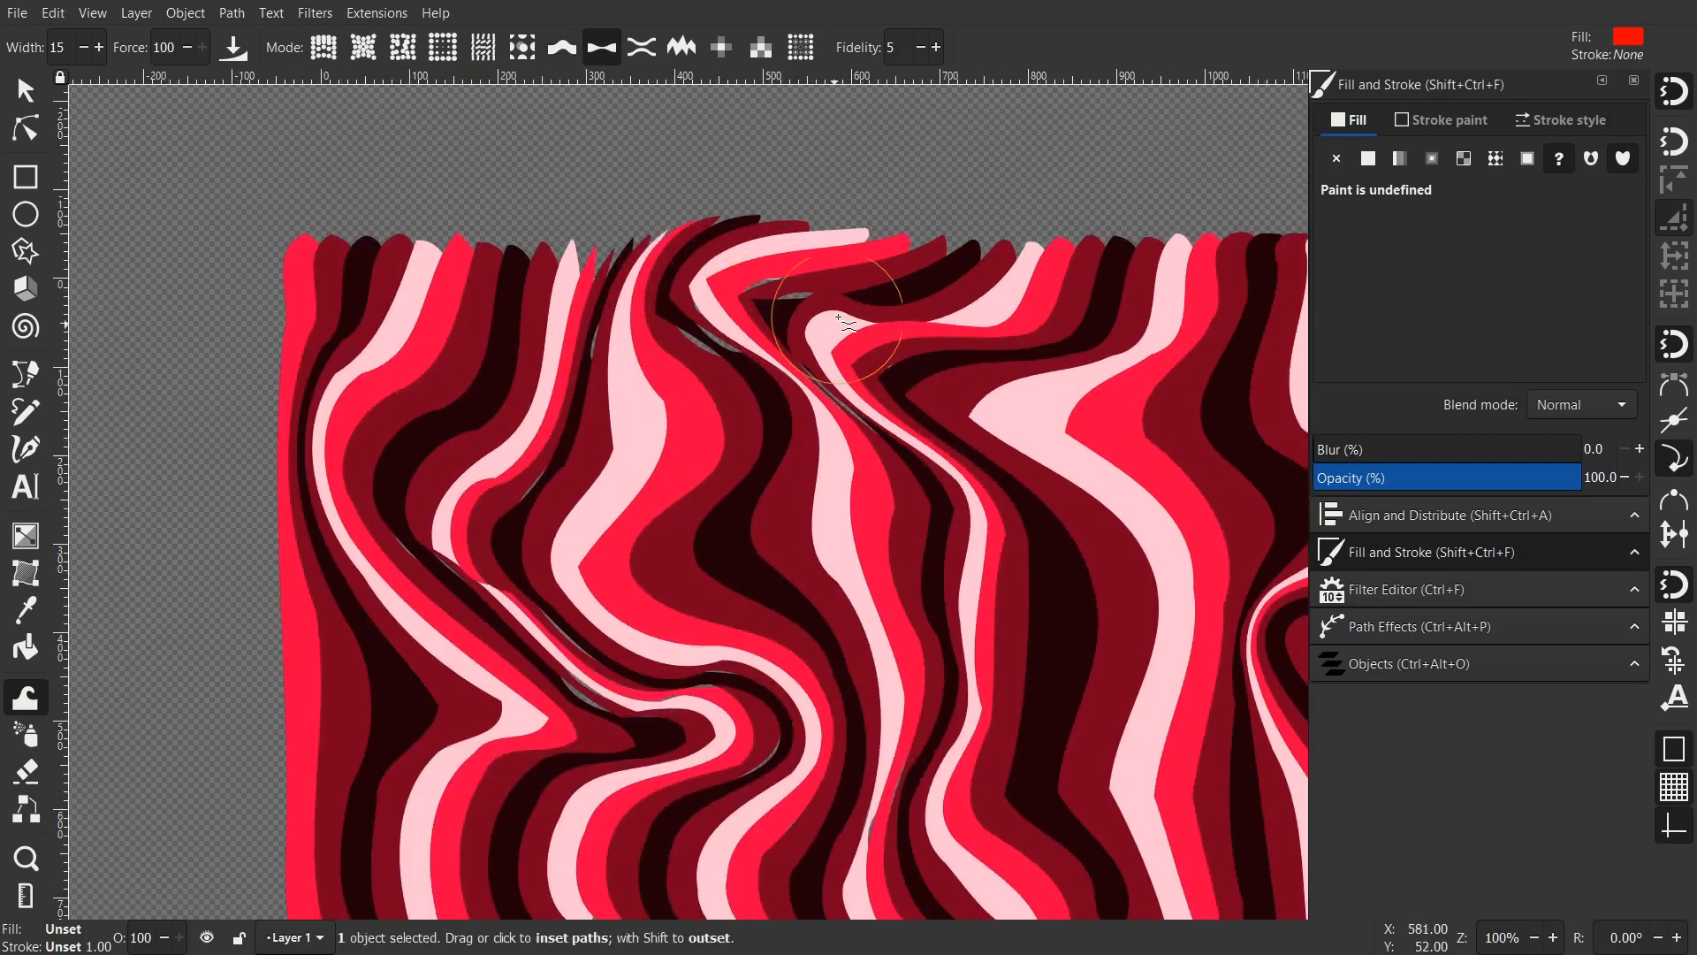
{"action": "key", "text": "shift+s"}
{"action": "key", "text": "super+plus"}
{"action": "mouse_move", "coordinate": [640, 409]}
{"action": "left_mouse_down"}
{"action": "mouse_move", "coordinate": [774, 382]}
{"action": "mouse_move", "coordinate": [1192, 191]}
{"action": "left_mouse_up"}
{"action": "left_click_drag", "start_coordinate": [610, 627], "coordinate": [782, 446]}
{"action": "left_click_drag", "start_coordinate": [742, 519], "coordinate": [760, 488]}
{"action": "mouse_move", "coordinate": [964, 316]}
{"action": "left_mouse_down"}
{"action": "mouse_move", "coordinate": [803, 139]}
{"action": "mouse_move", "coordinate": [657, 683]}
{"action": "left_mouse_up"}
{"action": "key", "text": "super+minus"}
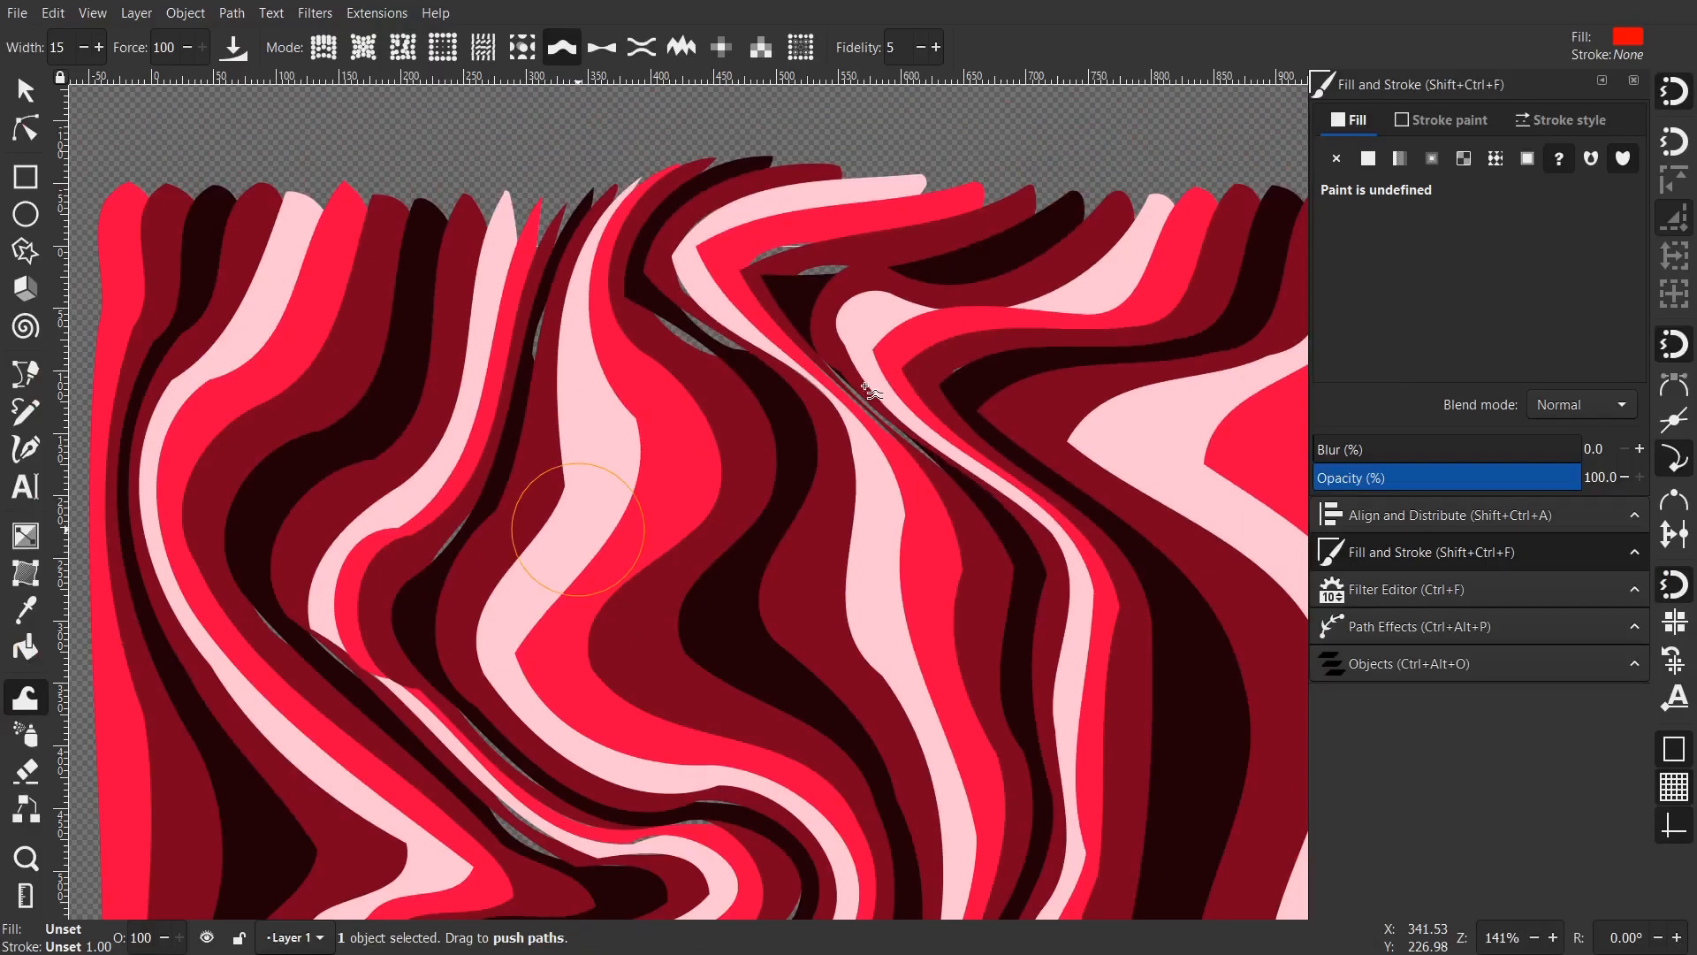
{"action": "key", "text": "ctrl+z"}
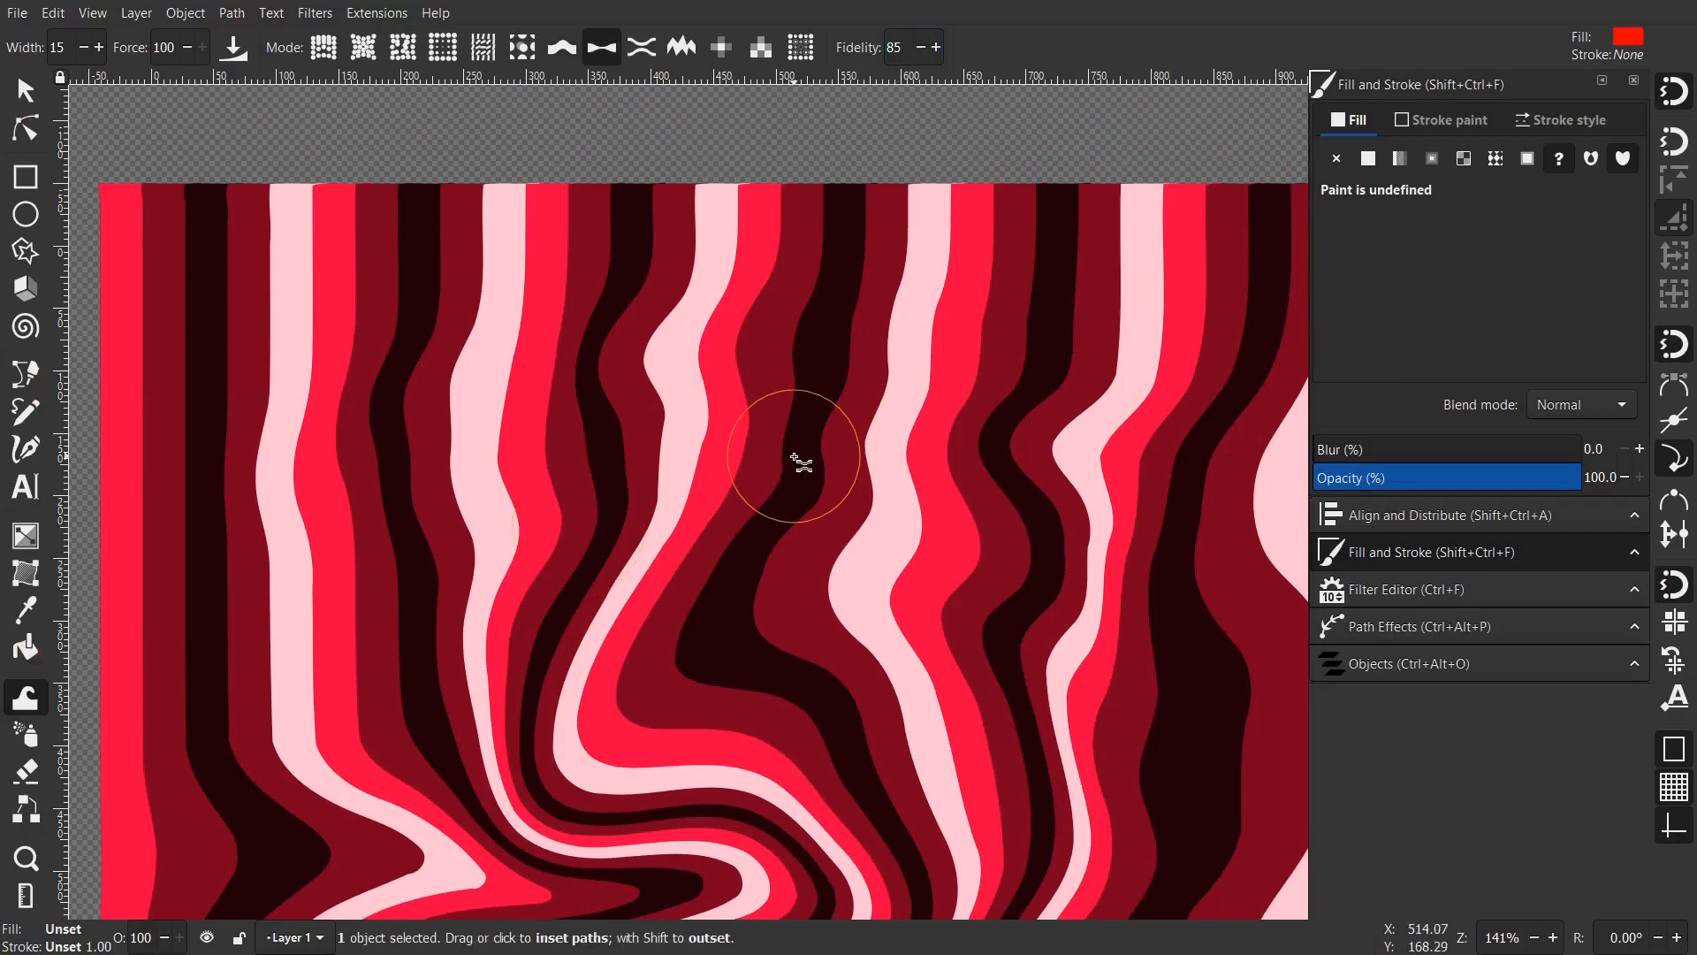
- Bulge a right-side pink stripe, bend the middle stripes, and kink the right-hand red and pink stripes
{"action": "scroll", "coordinate": [799, 456], "scroll_direction": "down", "scroll_amount": 1}
{"action": "left_click_drag", "start_coordinate": [860, 439], "coordinate": [677, 382]}
{"action": "left_click_drag", "start_coordinate": [951, 356], "coordinate": [812, 364]}
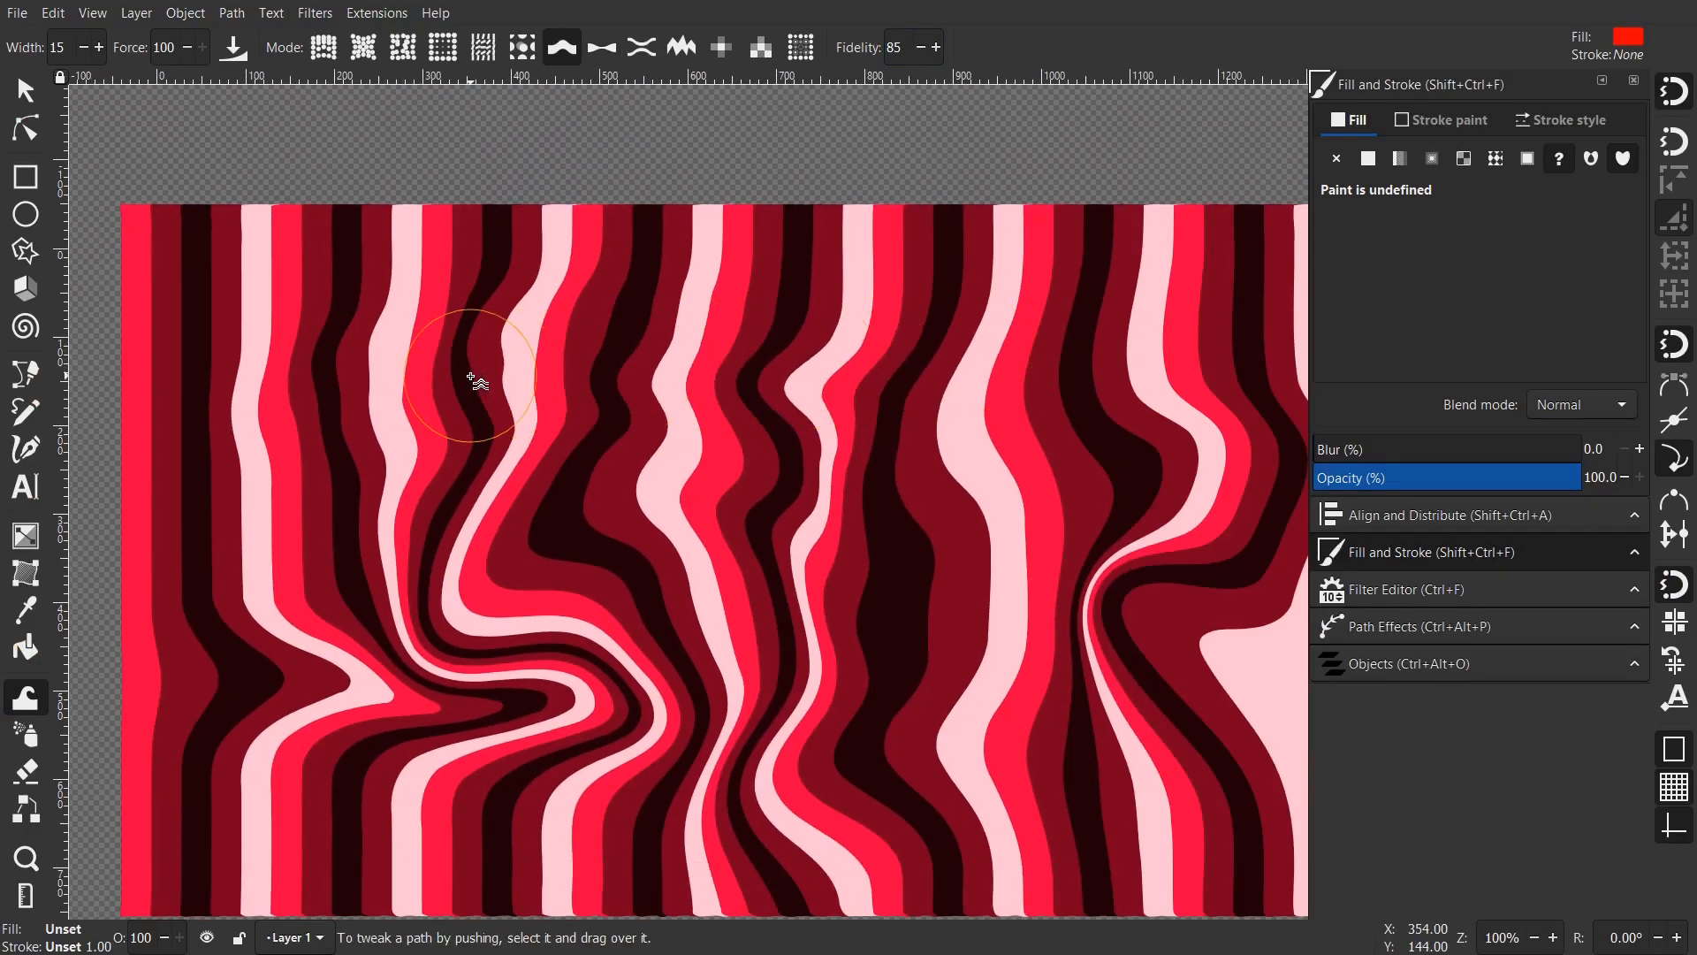
{"action": "left_click_drag", "start_coordinate": [460, 378], "coordinate": [439, 383]}
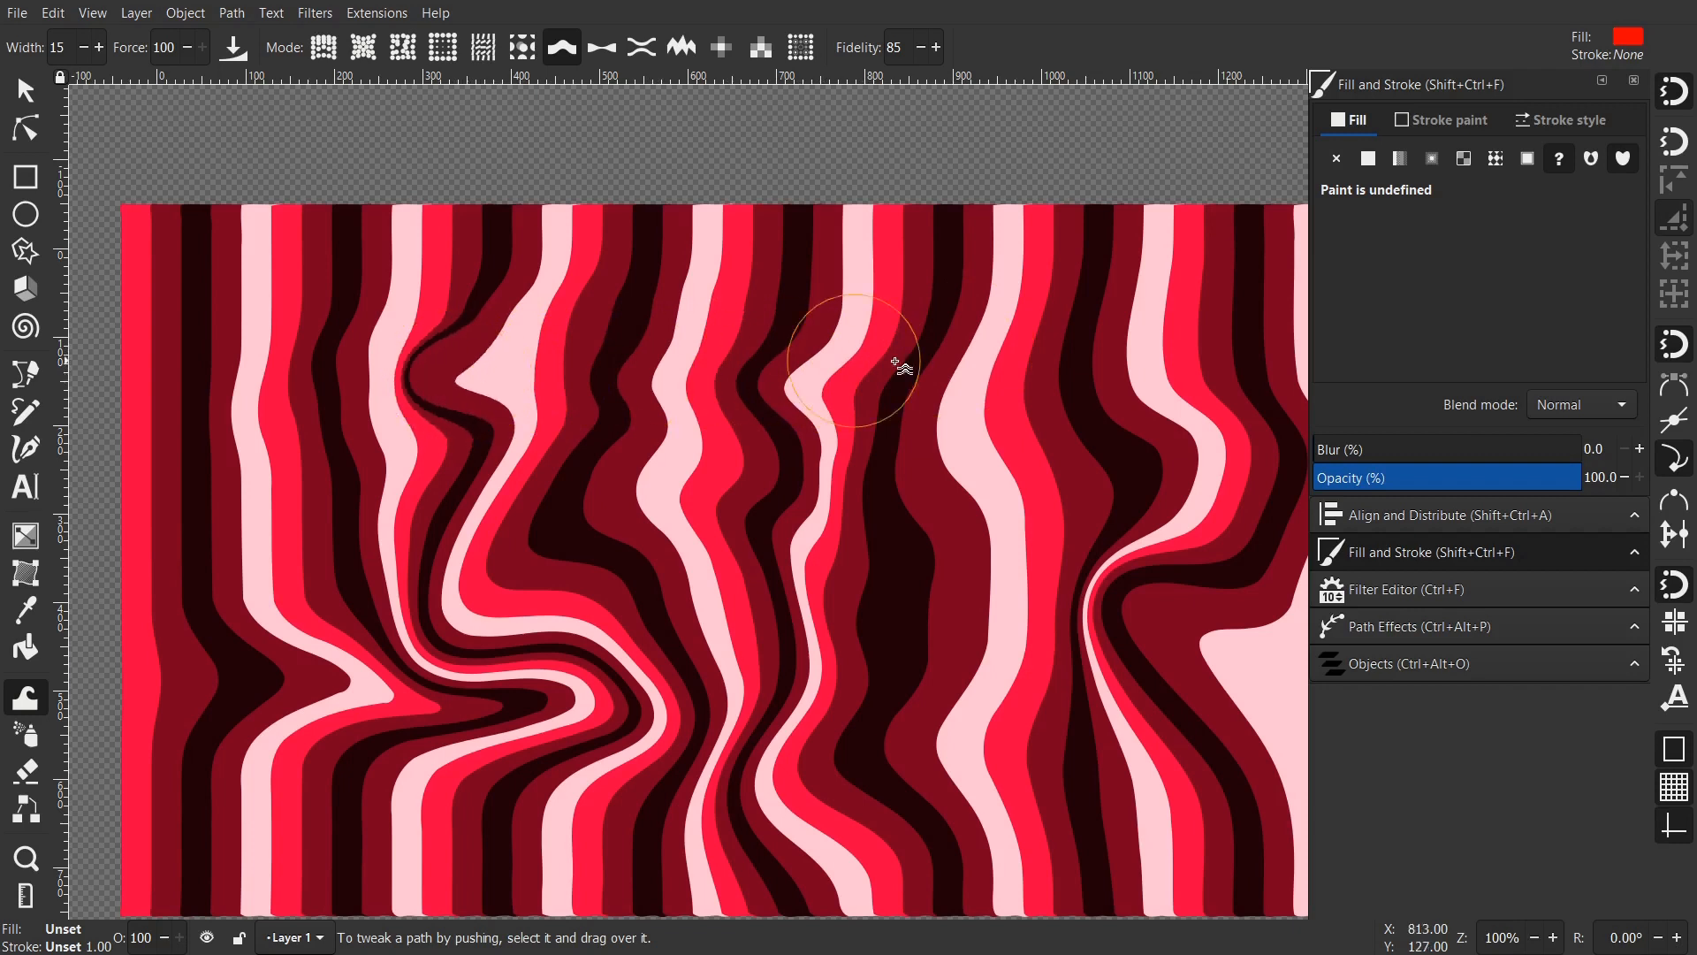
{"action": "left_click_drag", "start_coordinate": [1086, 511], "coordinate": [988, 364]}
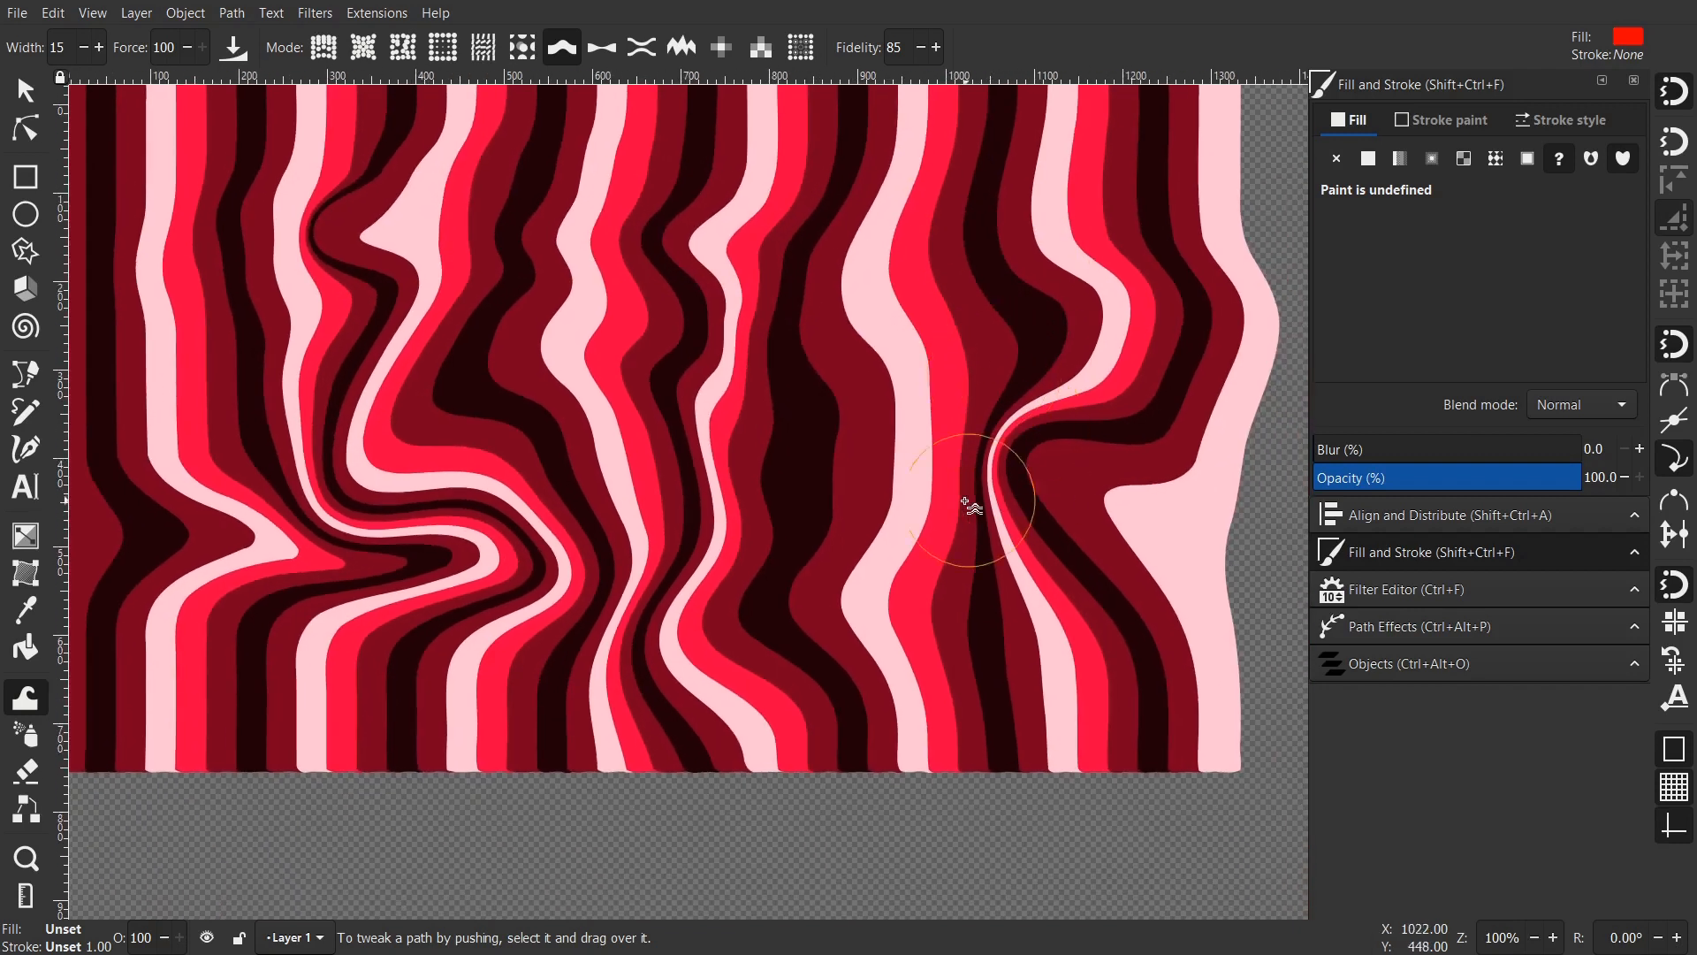
{"action": "left_click_drag", "start_coordinate": [947, 533], "coordinate": [925, 510]}
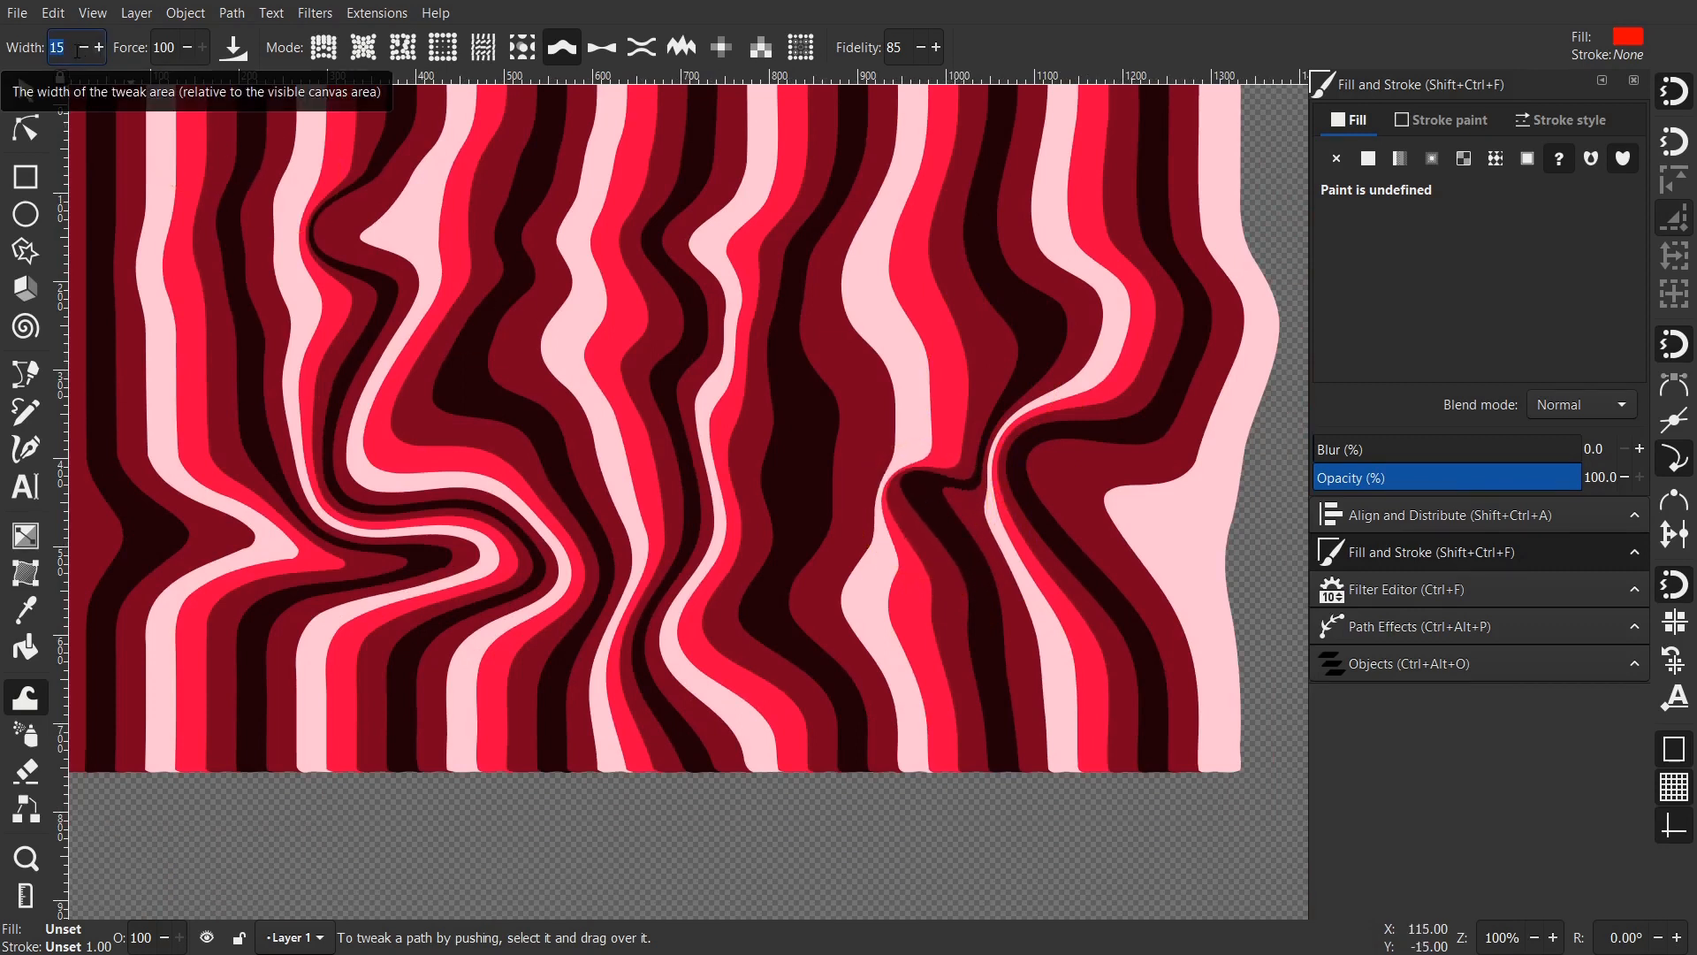
- Set the brush width to 30 and push the central stripes left, then down-right
{"action": "type", "text": "30"}
{"action": "key", "text": "Return"}
{"action": "scroll", "coordinate": [821, 413], "scroll_direction": "up", "scroll_amount": 2}
{"action": "scroll", "coordinate": [867, 424], "scroll_direction": "left", "scroll_amount": 2}
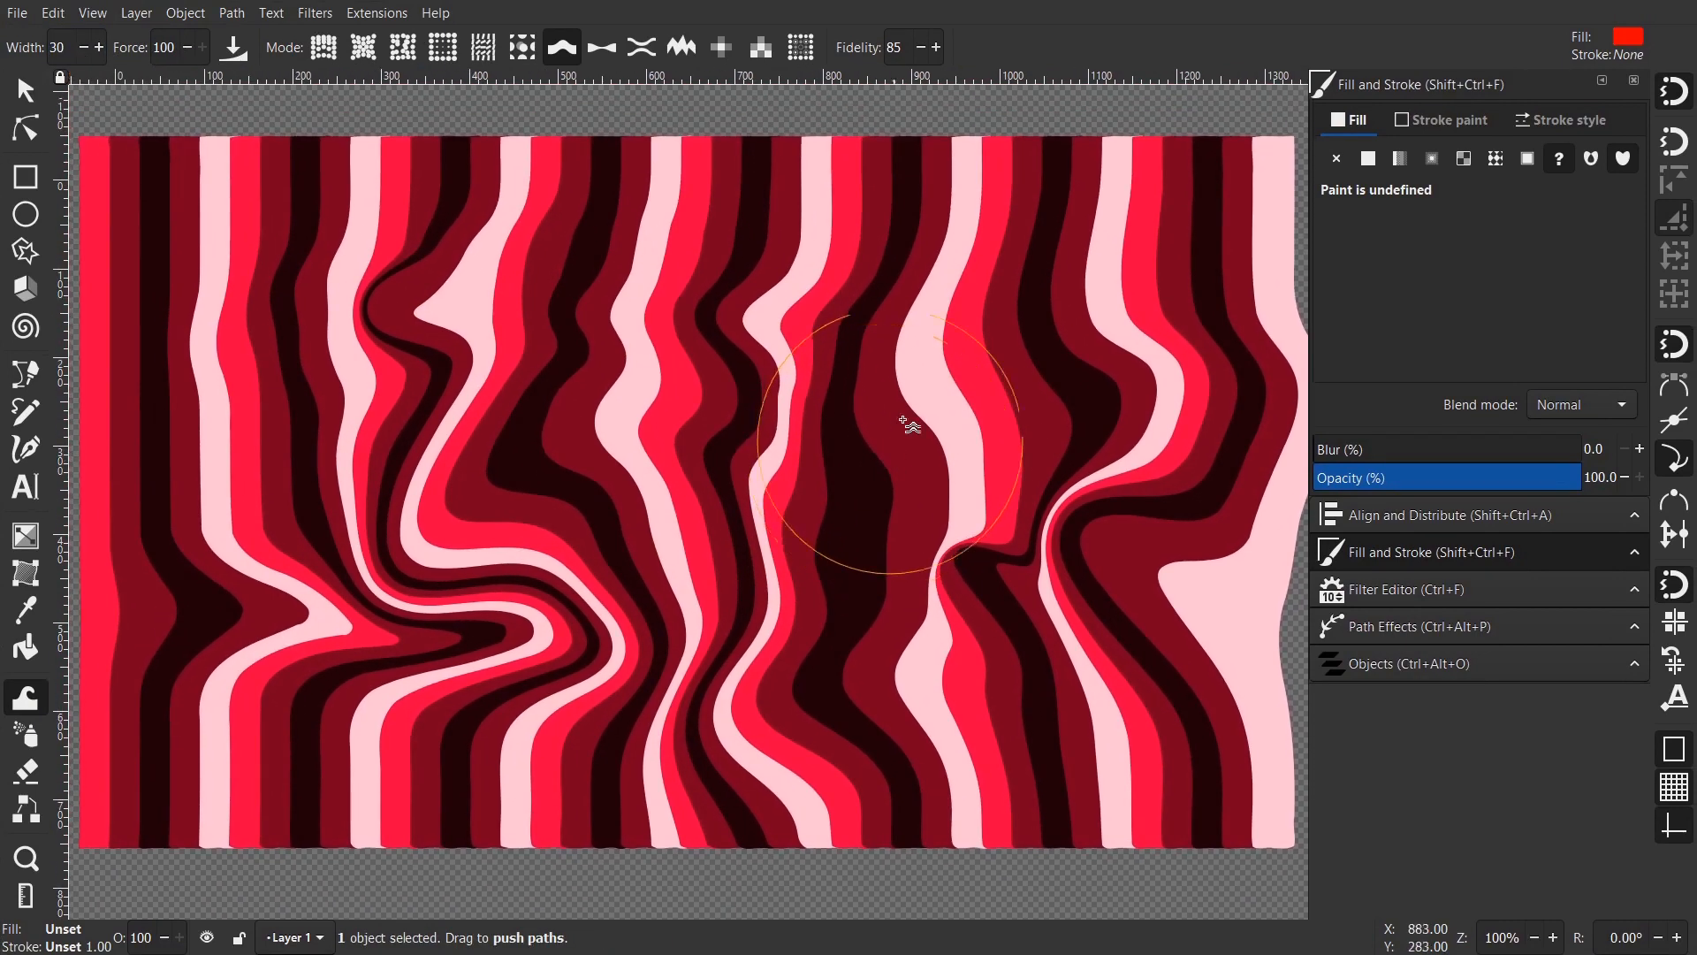
{"action": "mouse_move", "coordinate": [958, 308]}
{"action": "left_mouse_down"}
{"action": "mouse_move", "coordinate": [998, 267]}
{"action": "mouse_move", "coordinate": [853, 389]}
{"action": "mouse_move", "coordinate": [604, 404]}
{"action": "left_mouse_up"}
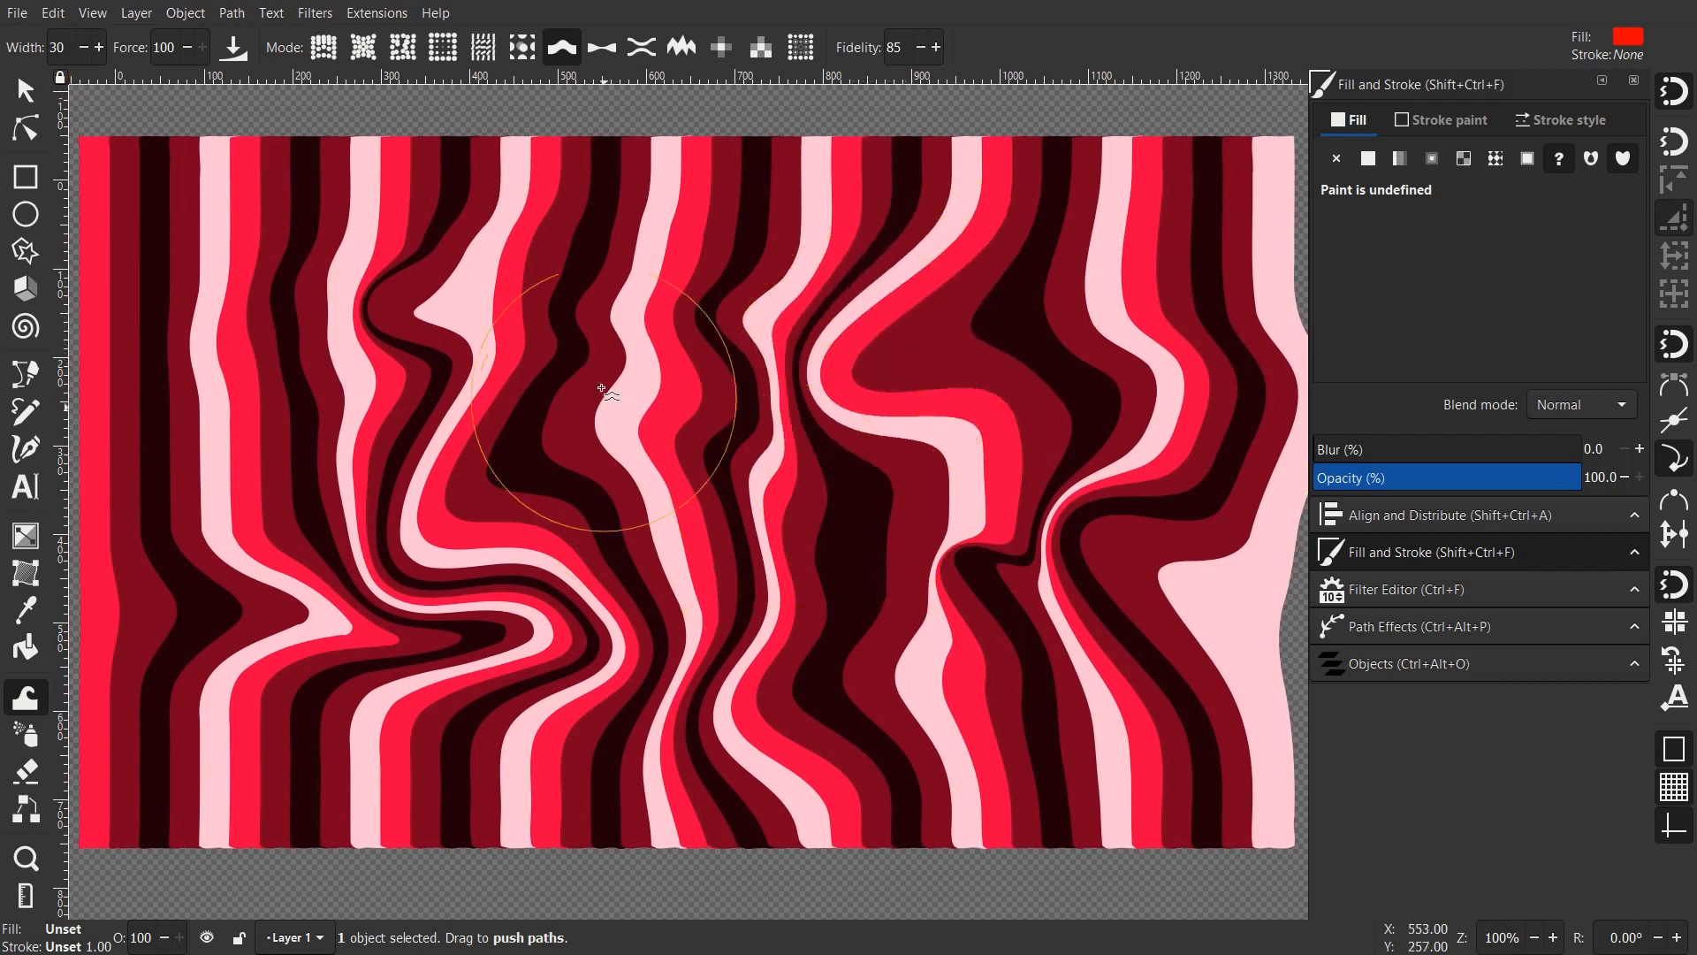
{"action": "mouse_move", "coordinate": [623, 316]}
{"action": "left_mouse_down"}
{"action": "mouse_move", "coordinate": [709, 490]}
{"action": "mouse_move", "coordinate": [783, 547]}
{"action": "mouse_move", "coordinate": [877, 561]}
{"action": "mouse_move", "coordinate": [1121, 662]}
{"action": "mouse_move", "coordinate": [1086, 718]}
{"action": "left_mouse_up"}
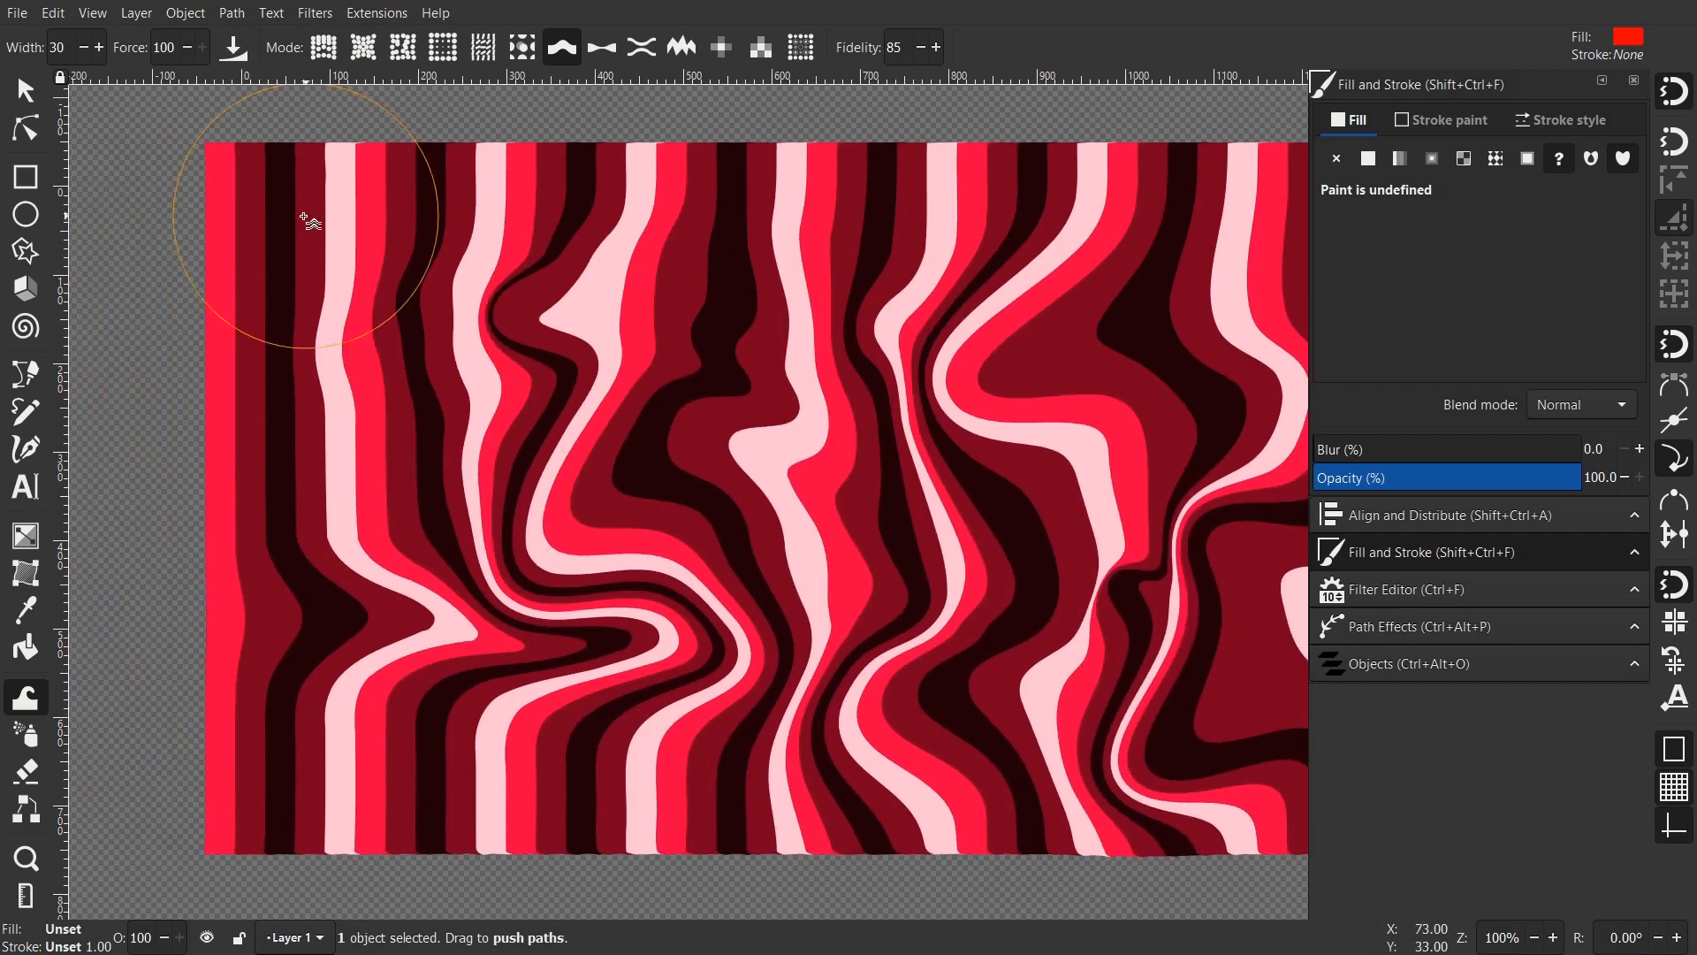
- Swirl the centre and top-left stripes, curl the right-hand stripes into a loop, and ripple the bottom edge
{"action": "mouse_move", "coordinate": [311, 220]}
{"action": "left_mouse_down"}
{"action": "mouse_move", "coordinate": [416, 231]}
{"action": "mouse_move", "coordinate": [258, 739]}
{"action": "mouse_move", "coordinate": [281, 545]}
{"action": "mouse_move", "coordinate": [500, 781]}
{"action": "mouse_move", "coordinate": [227, 448]}
{"action": "mouse_move", "coordinate": [484, 491]}
{"action": "mouse_move", "coordinate": [766, 502]}
{"action": "left_mouse_up"}
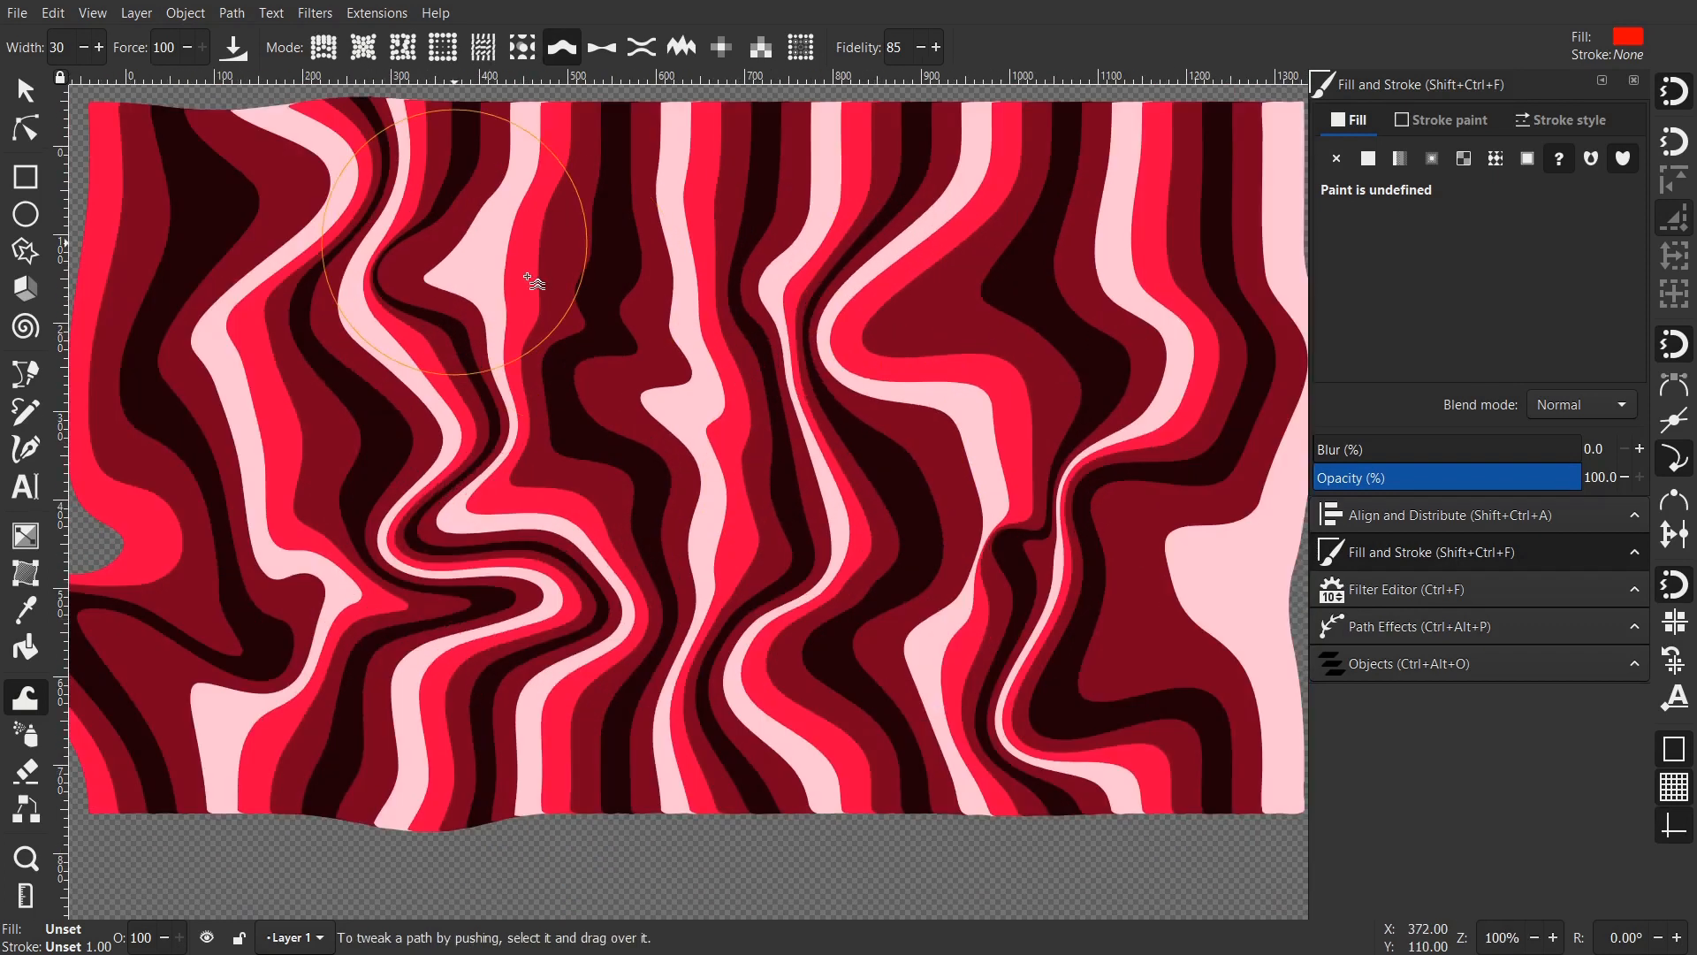
{"action": "mouse_move", "coordinate": [530, 277]}
{"action": "left_mouse_down"}
{"action": "mouse_move", "coordinate": [694, 402]}
{"action": "mouse_move", "coordinate": [729, 536]}
{"action": "mouse_move", "coordinate": [699, 371]}
{"action": "mouse_move", "coordinate": [721, 484]}
{"action": "mouse_move", "coordinate": [757, 244]}
{"action": "mouse_move", "coordinate": [698, 371]}
{"action": "left_mouse_up"}
{"action": "scroll", "coordinate": [999, 381], "scroll_direction": "down", "scroll_amount": 1}
{"action": "mouse_move", "coordinate": [799, 162]}
{"action": "left_mouse_down"}
{"action": "mouse_move", "coordinate": [826, 212]}
{"action": "mouse_move", "coordinate": [984, 273]}
{"action": "mouse_move", "coordinate": [807, 258]}
{"action": "mouse_move", "coordinate": [654, 294]}
{"action": "mouse_move", "coordinate": [911, 220]}
{"action": "mouse_move", "coordinate": [932, 227]}
{"action": "mouse_move", "coordinate": [919, 353]}
{"action": "mouse_move", "coordinate": [1008, 235]}
{"action": "left_mouse_up"}
{"action": "left_click_drag", "start_coordinate": [893, 309], "coordinate": [788, 333]}
{"action": "left_click_drag", "start_coordinate": [924, 513], "coordinate": [865, 370]}
{"action": "mouse_move", "coordinate": [999, 354]}
{"action": "left_mouse_down"}
{"action": "mouse_move", "coordinate": [1007, 411]}
{"action": "mouse_move", "coordinate": [919, 441]}
{"action": "mouse_move", "coordinate": [970, 257]}
{"action": "mouse_move", "coordinate": [1043, 343]}
{"action": "mouse_move", "coordinate": [1043, 456]}
{"action": "mouse_move", "coordinate": [1239, 524]}
{"action": "left_mouse_up"}
{"action": "mouse_move", "coordinate": [727, 698]}
{"action": "left_mouse_down"}
{"action": "mouse_move", "coordinate": [781, 678]}
{"action": "mouse_move", "coordinate": [963, 742]}
{"action": "mouse_move", "coordinate": [1030, 739]}
{"action": "mouse_move", "coordinate": [1046, 727]}
{"action": "mouse_move", "coordinate": [1004, 536]}
{"action": "left_mouse_up"}
- Draw a rectangle over the pattern, set its height to 720 px, and move it onto the page
{"action": "left_click", "coordinate": [25, 178]}
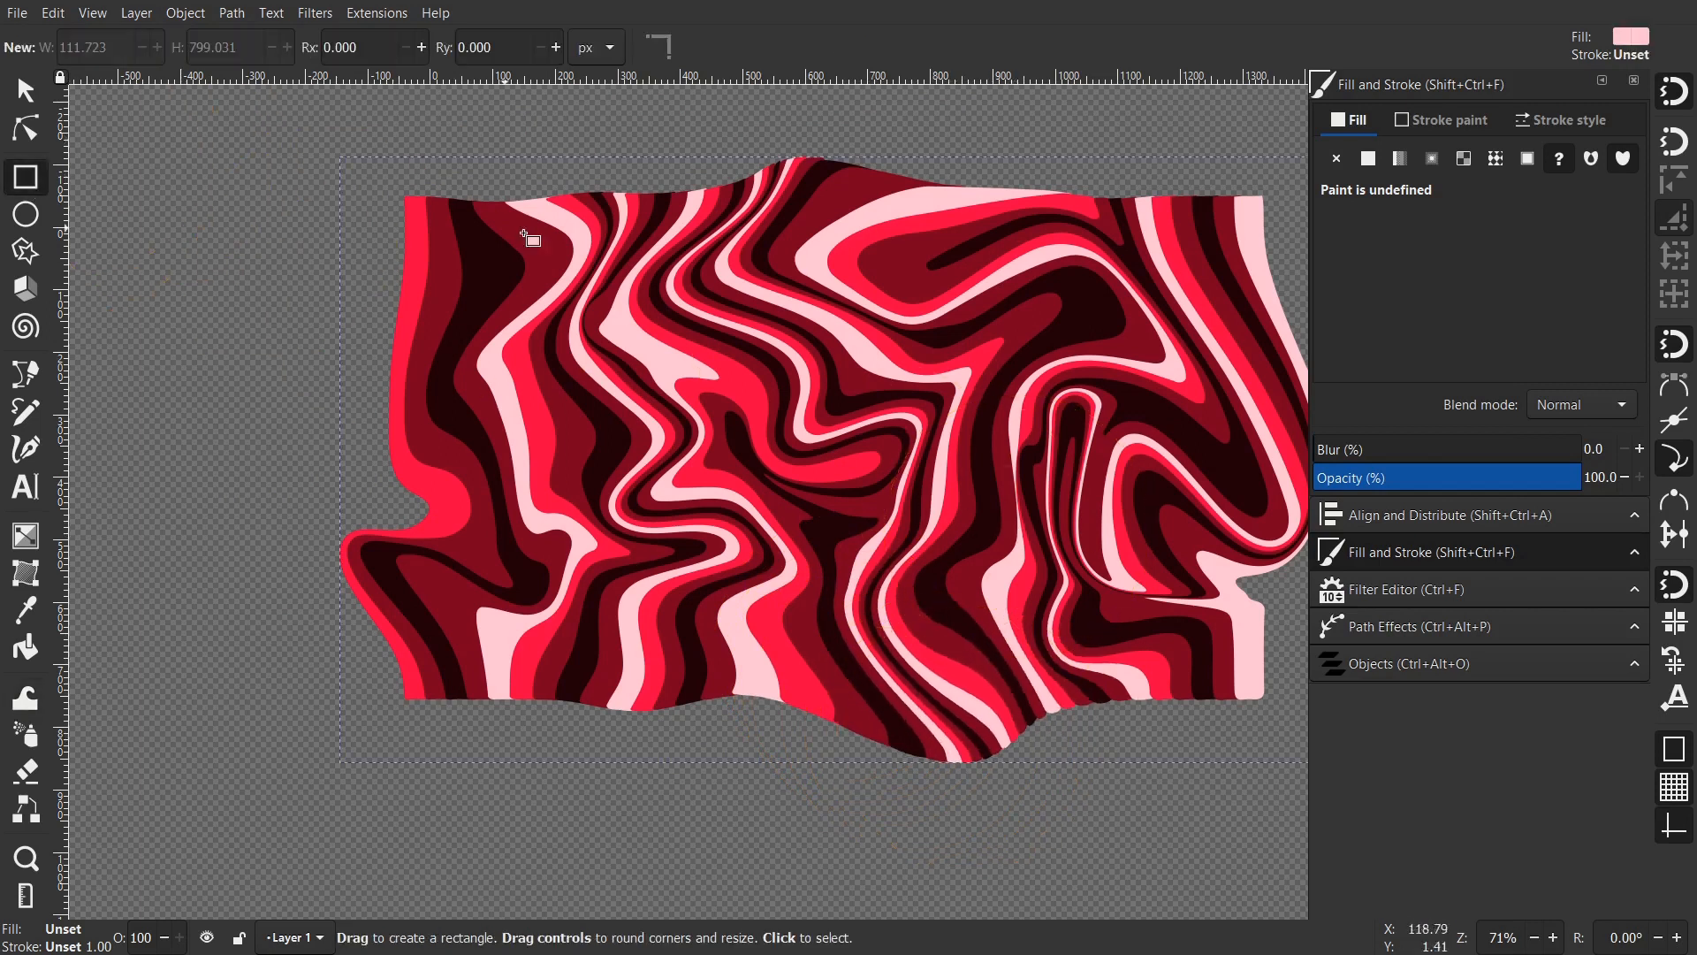
{"action": "scroll", "coordinate": [511, 366], "scroll_direction": "down", "scroll_amount": 2}
{"action": "left_click_drag", "start_coordinate": [506, 350], "coordinate": [886, 557]}
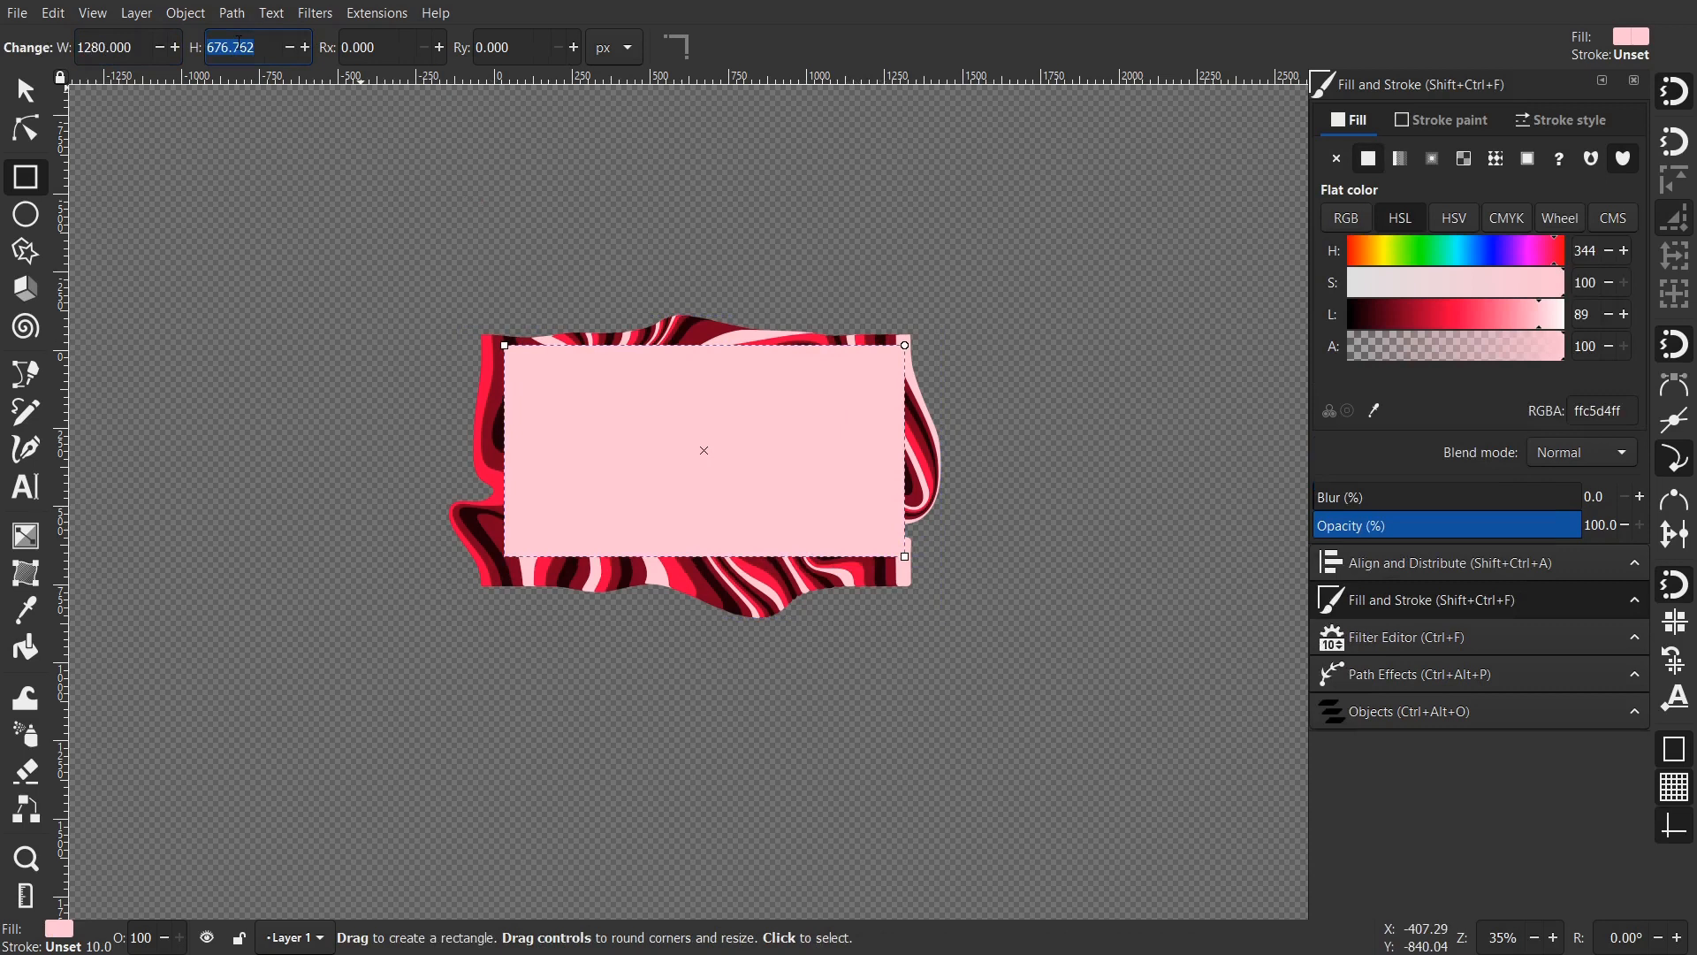
{"action": "type", "text": "720"}
{"action": "key", "text": "Return"}
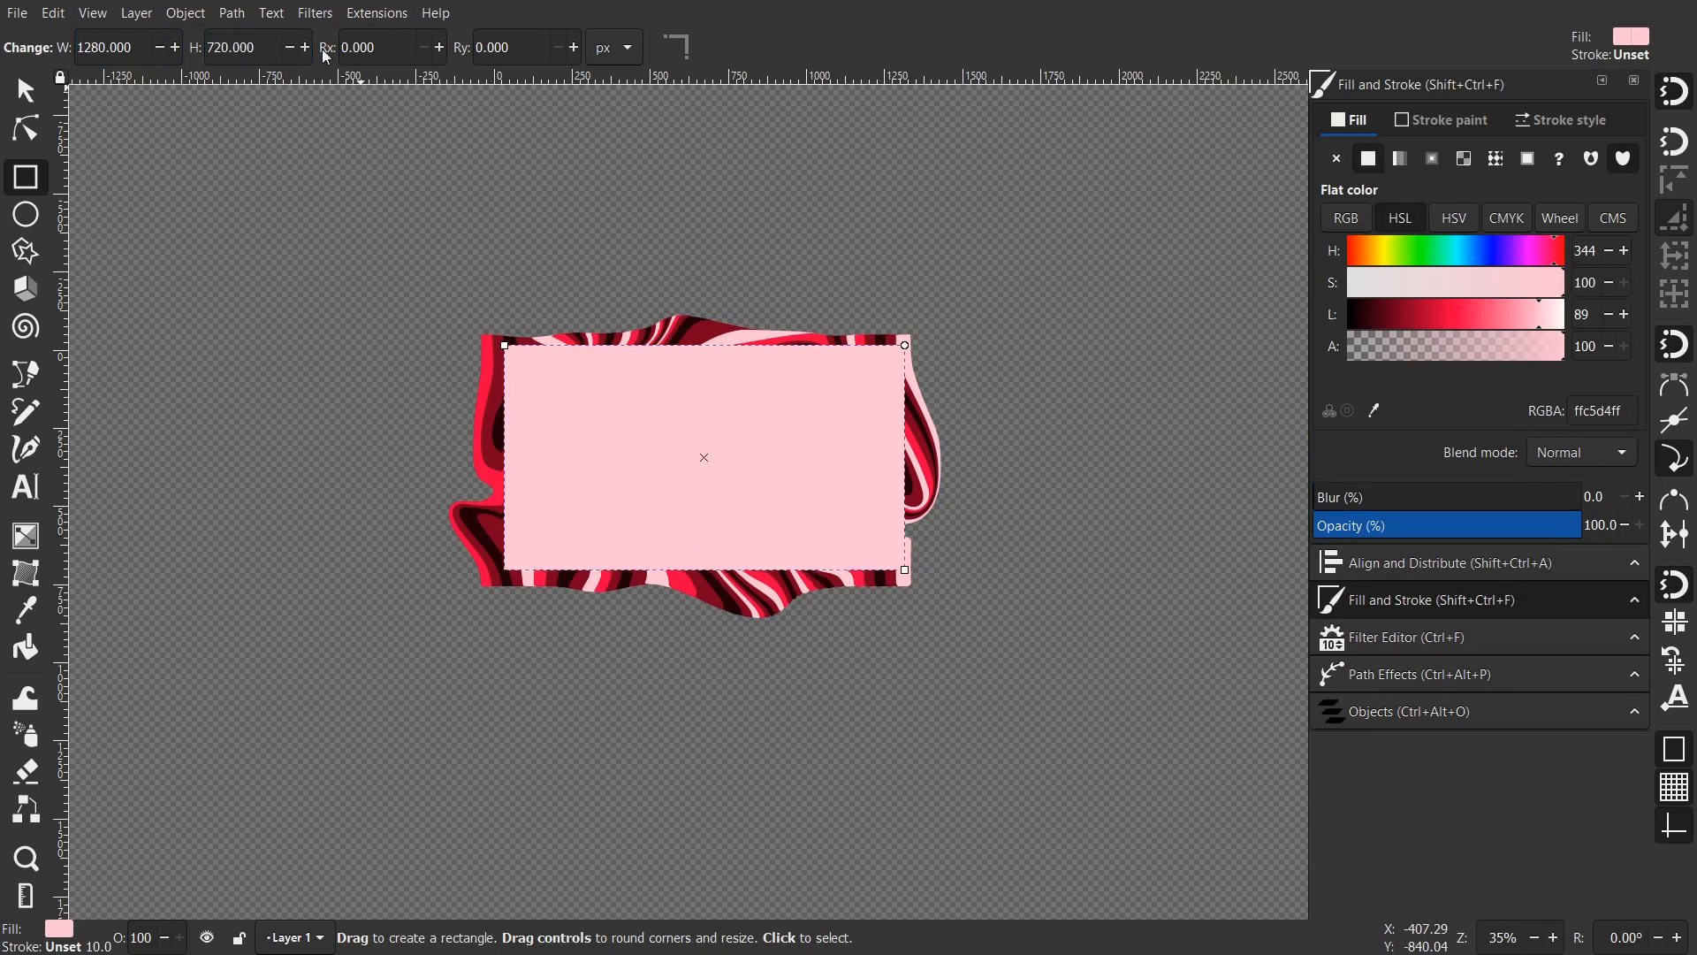
{"action": "left_click", "coordinate": [15, 86]}
{"action": "scroll", "coordinate": [853, 395], "scroll_direction": "up", "scroll_amount": 1}
{"action": "left_click_drag", "start_coordinate": [745, 447], "coordinate": [728, 448]}
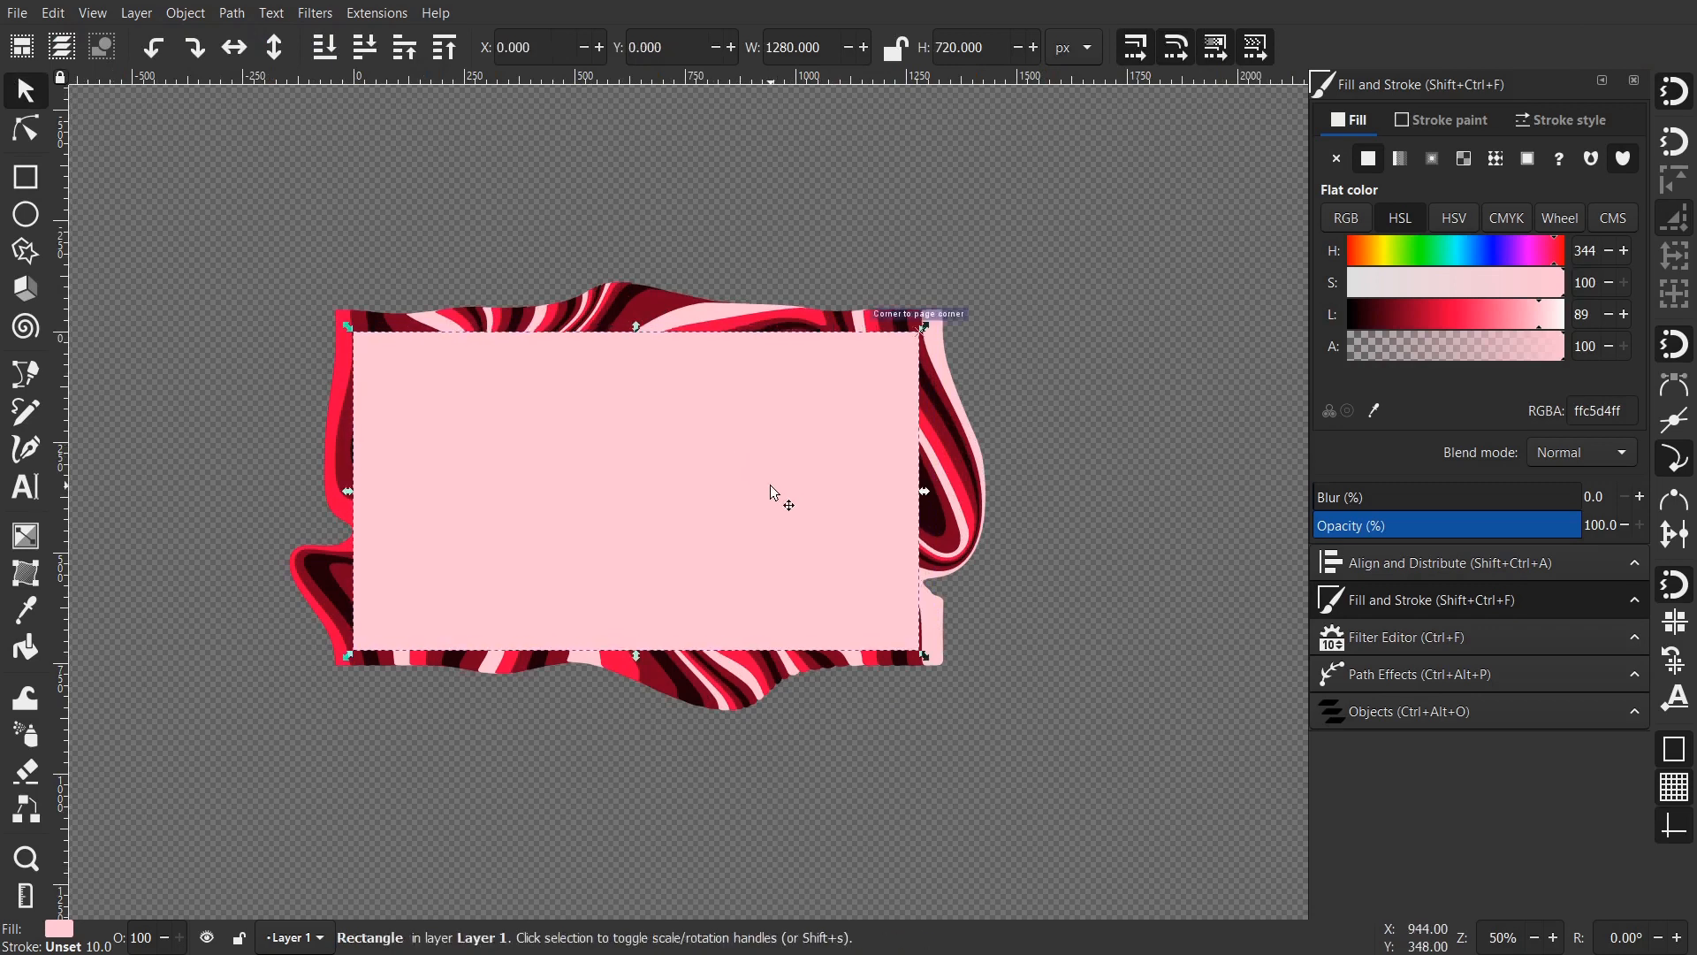
{"action": "key", "text": "Up"}
{"action": "key", "text": "Up"}
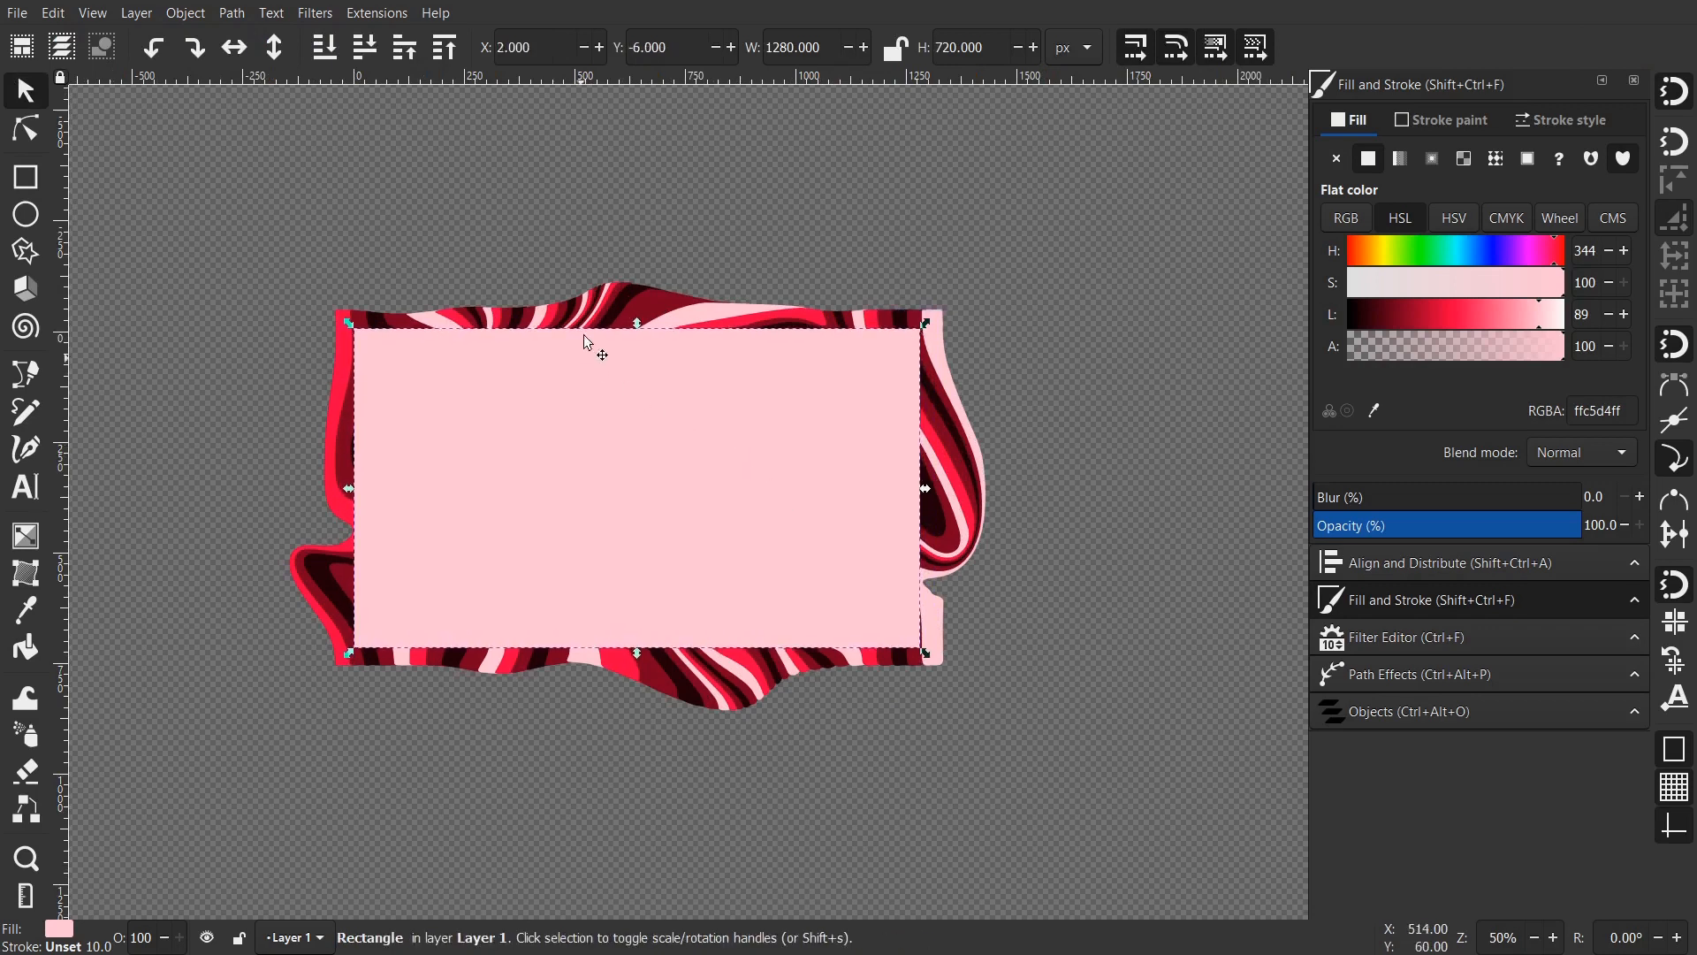
- Clip the swirl pattern to the rectangle and snap the clipped group to X 0, Y 0
{"action": "left_click", "coordinate": [636, 301], "text": "shift"}
{"action": "right_click", "coordinate": [733, 419]}
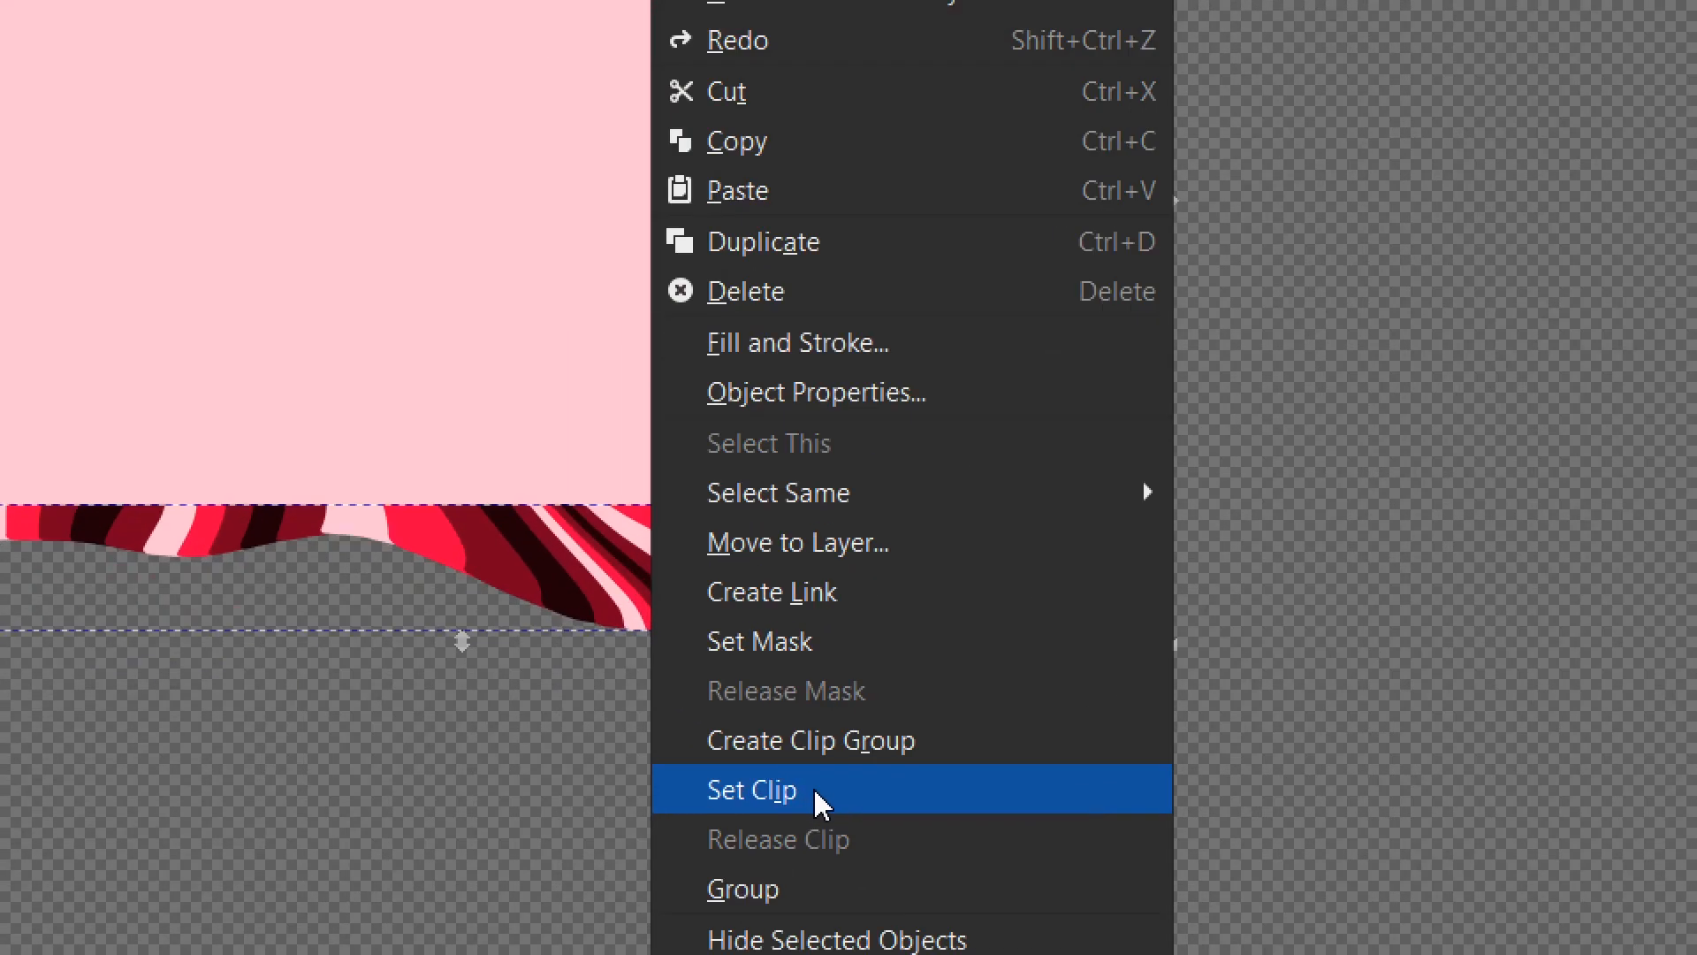
{"action": "left_click", "coordinate": [806, 799]}
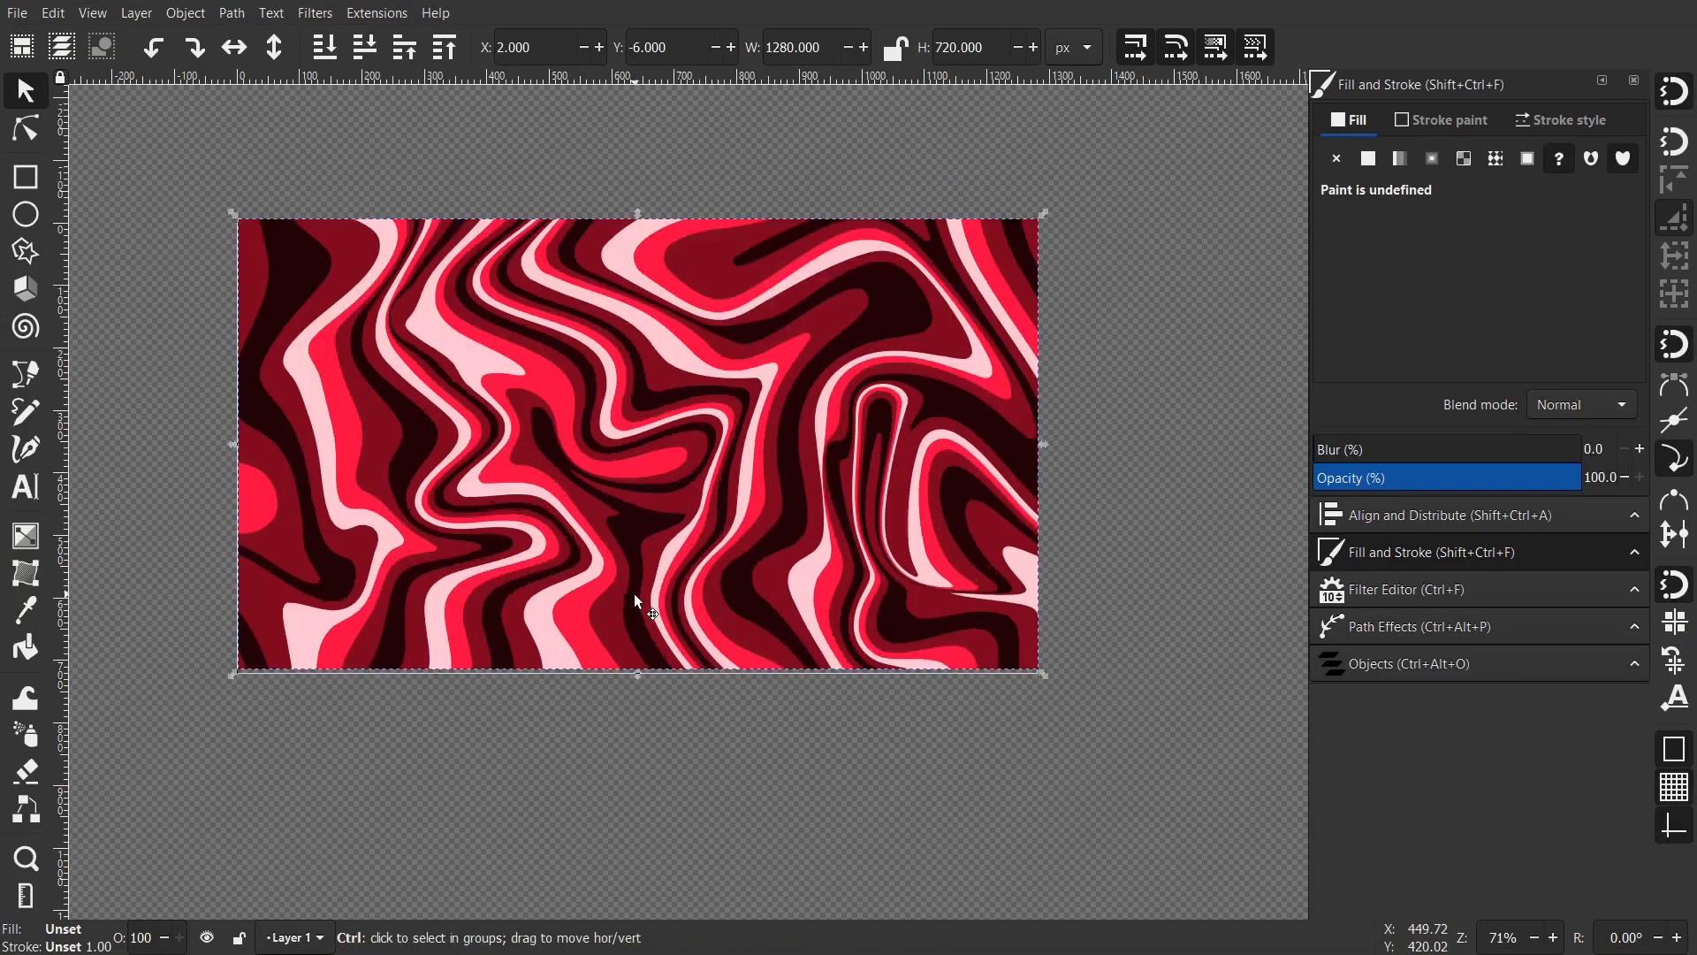
{"action": "left_click_drag", "start_coordinate": [400, 338], "coordinate": [384, 412]}
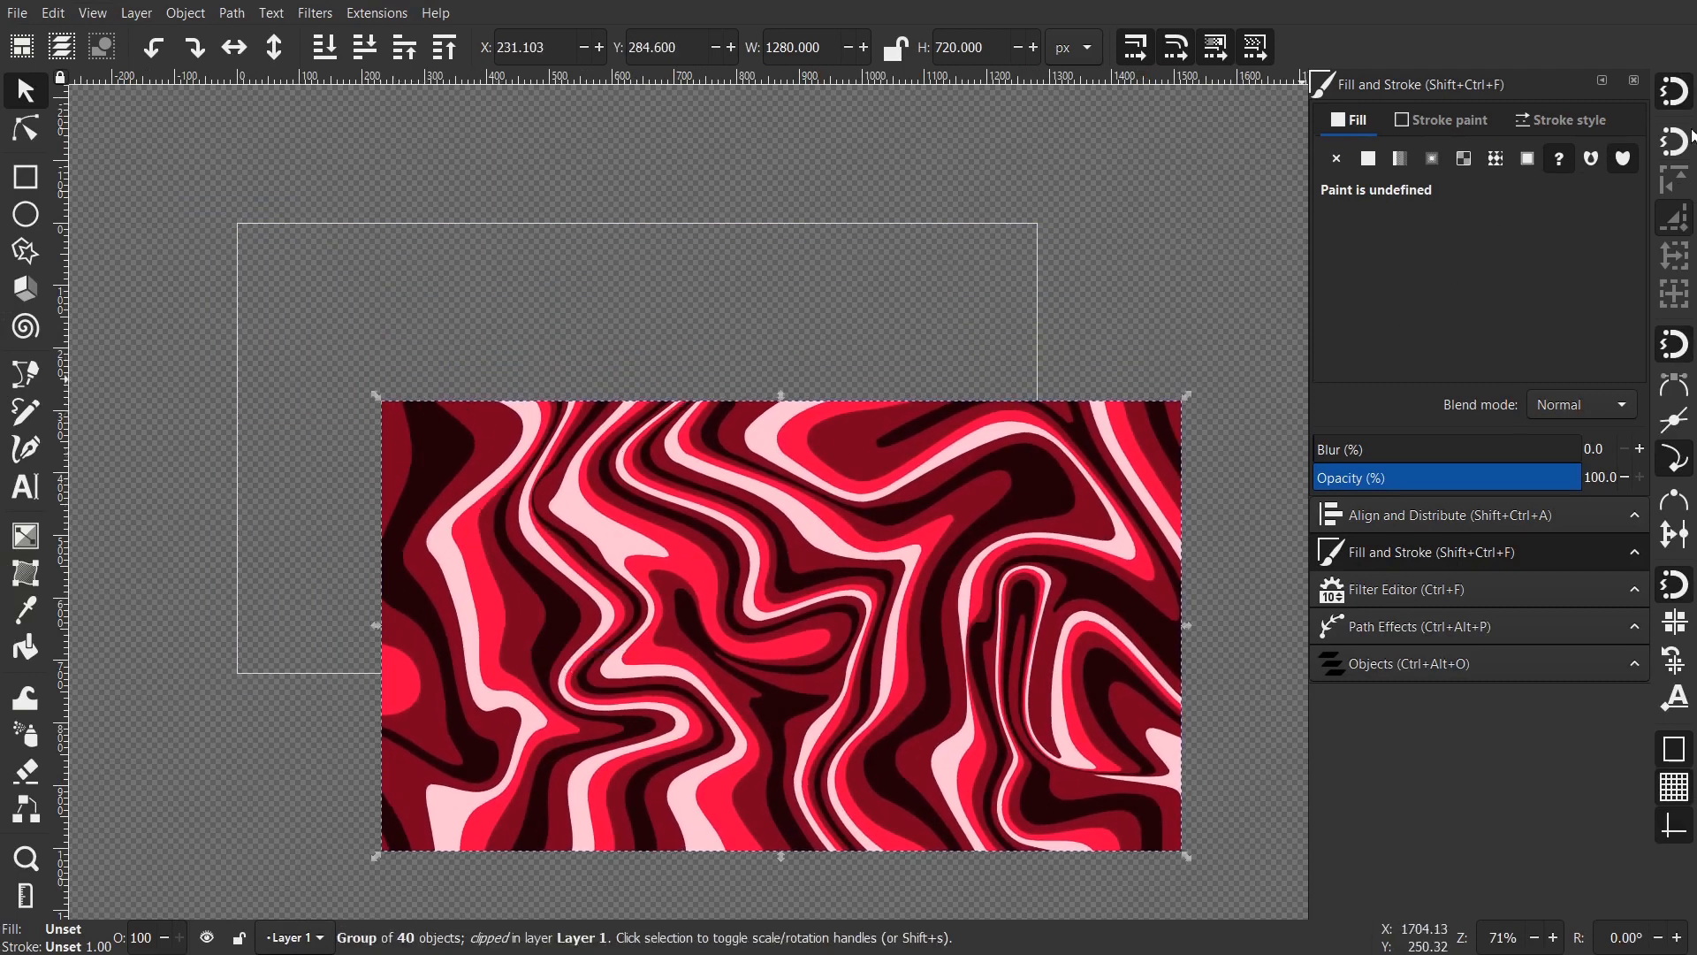
{"action": "left_click_drag", "start_coordinate": [626, 549], "coordinate": [482, 372]}
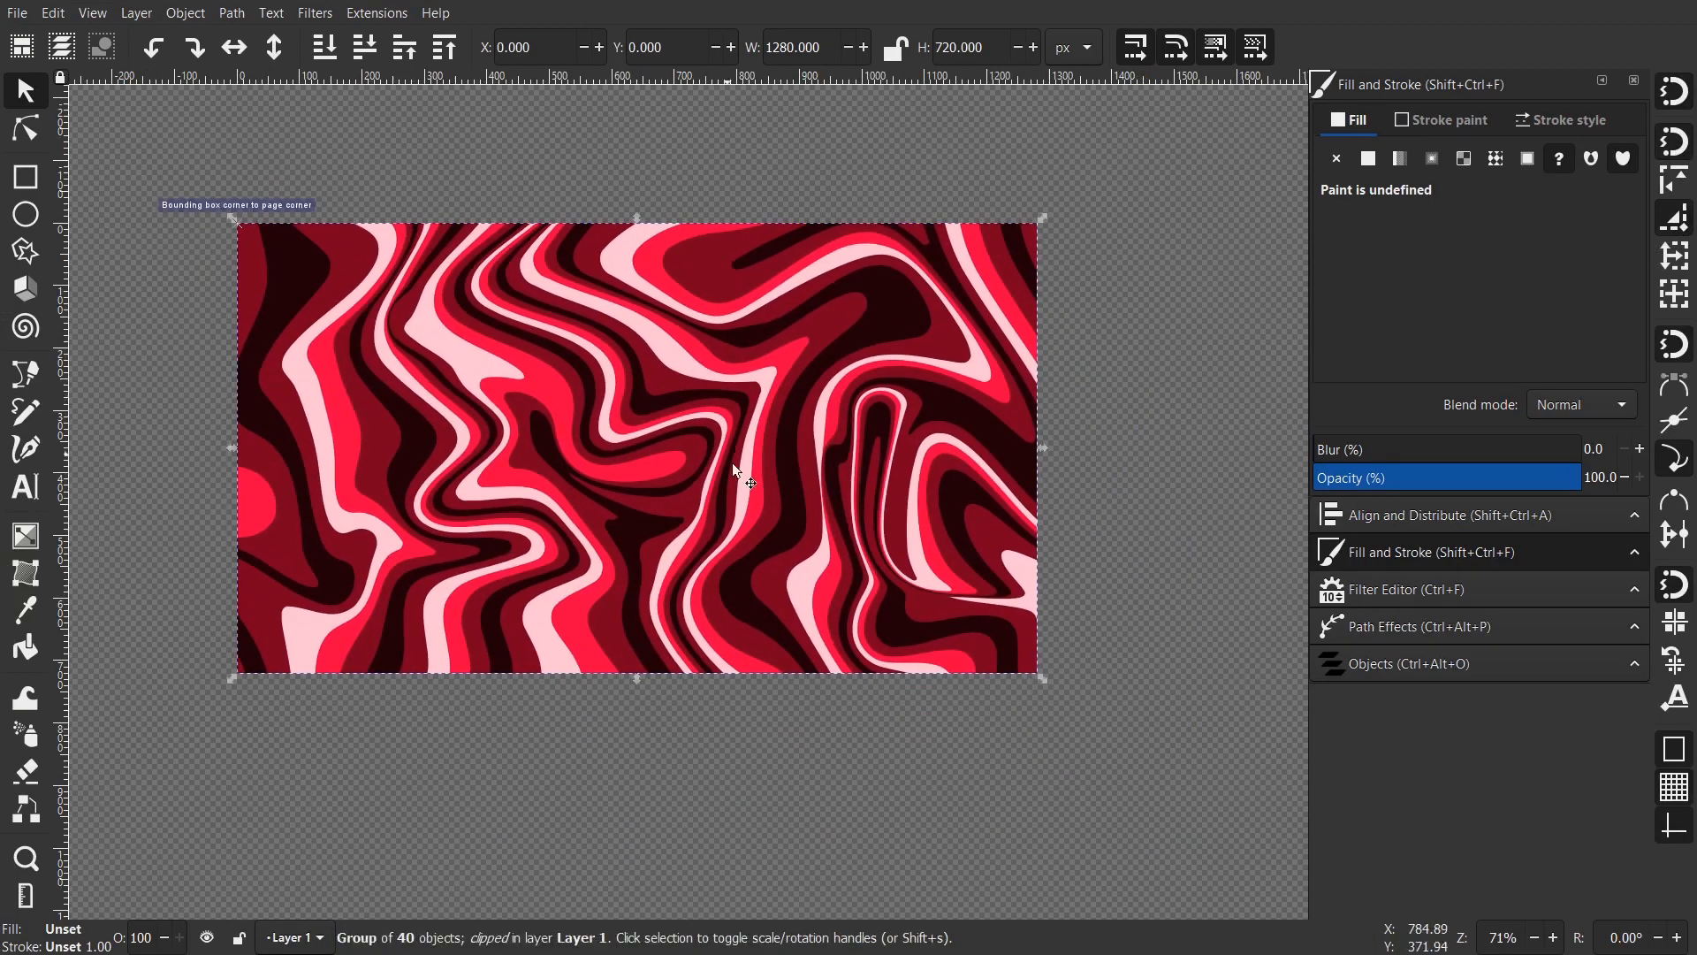
{"action": "left_click_drag", "start_coordinate": [586, 465], "coordinate": [607, 460]}
{"action": "left_click", "coordinate": [659, 759]}
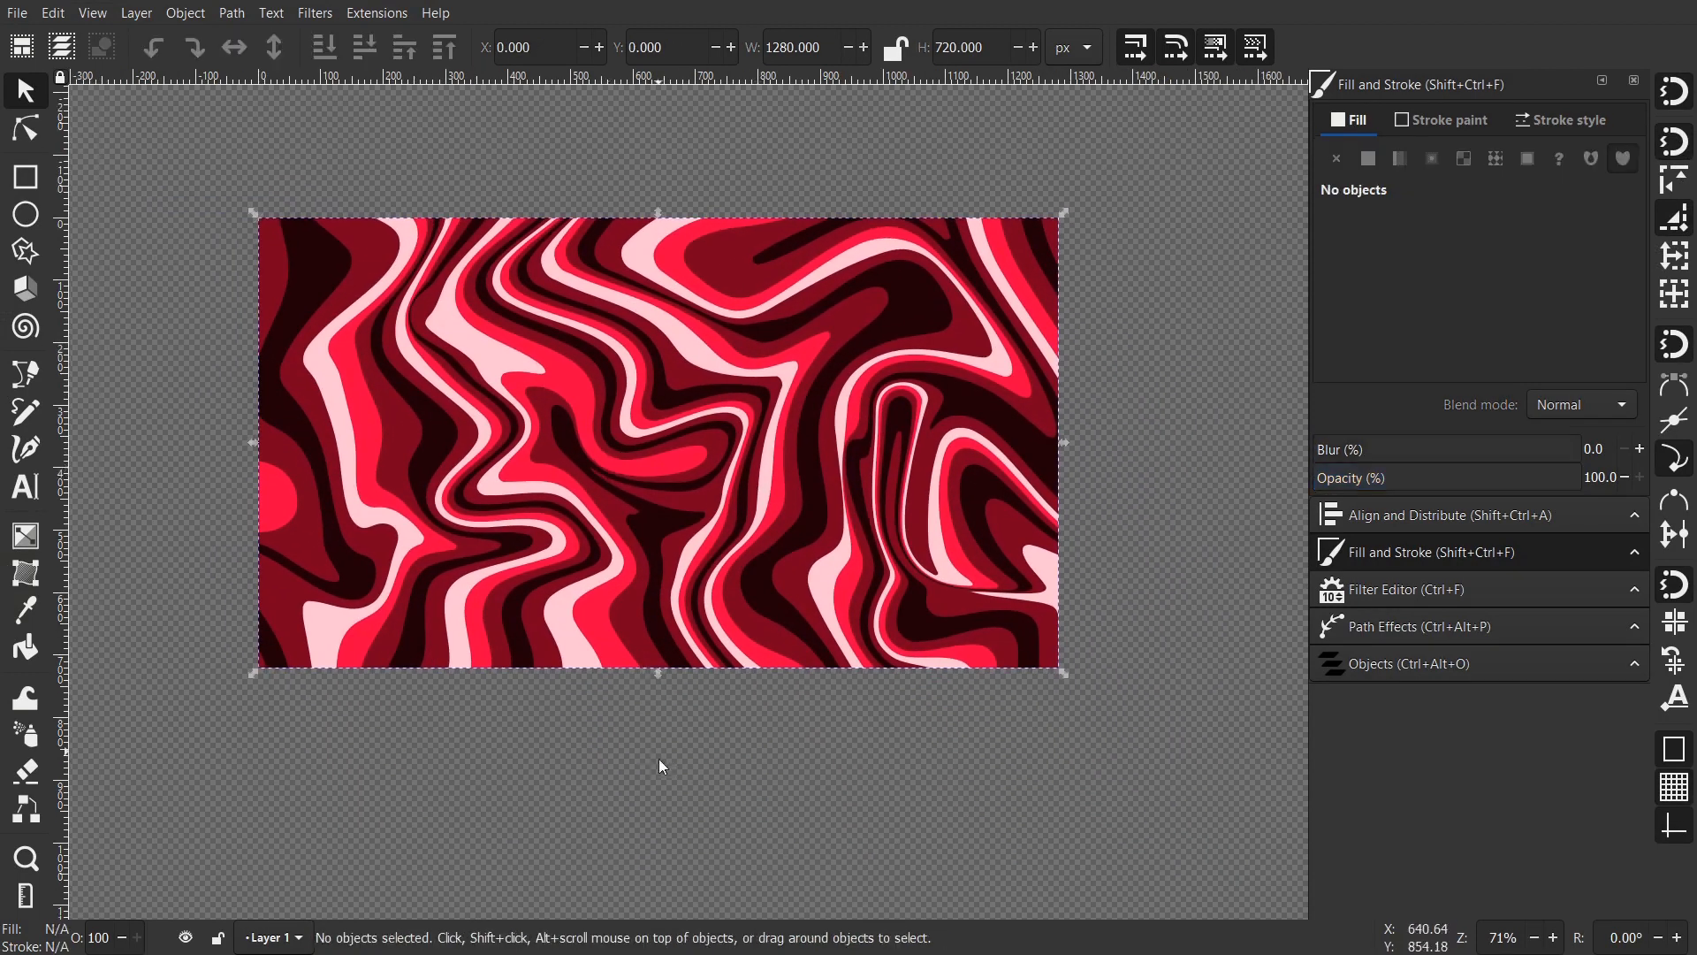
{"action": "left_click_drag", "start_coordinate": [684, 429], "coordinate": [780, 500]}
{"action": "scroll", "coordinate": [779, 502], "scroll_direction": "up", "scroll_amount": 1}
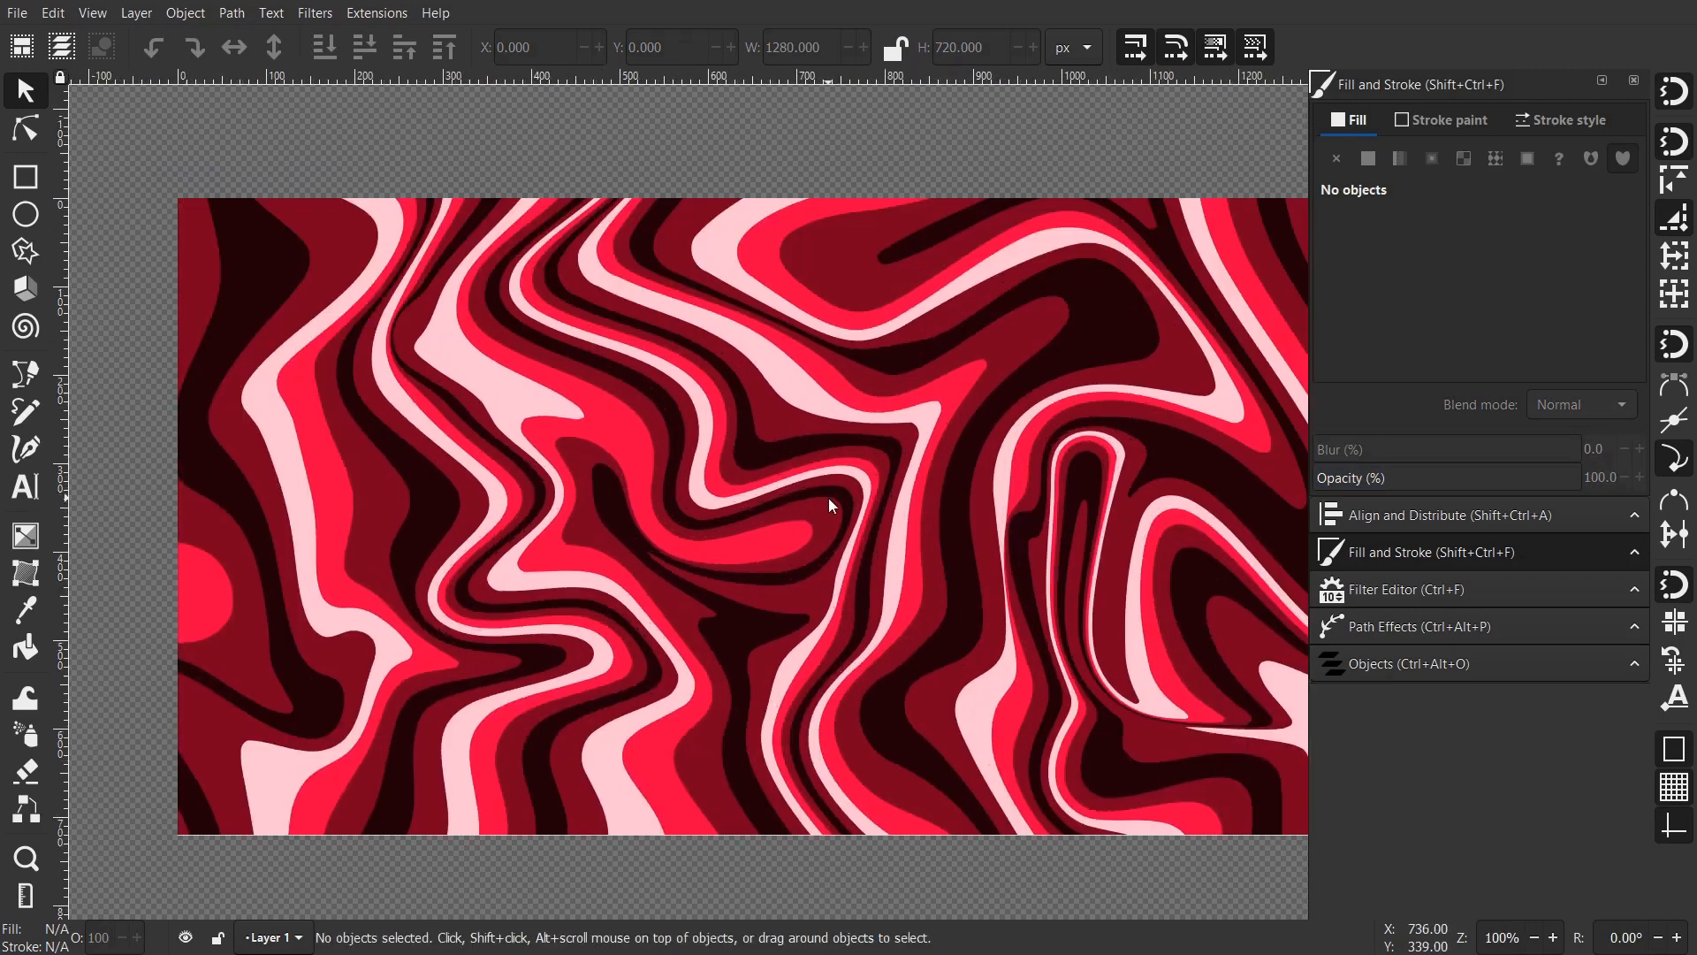
{"action": "key", "text": "F12"}
{"action": "left_click_drag", "start_coordinate": [842, 519], "coordinate": [879, 503]}
{"action": "scroll", "coordinate": [892, 496], "scroll_direction": "up", "scroll_amount": 1}
{"action": "scroll", "coordinate": [923, 502], "scroll_direction": "down", "scroll_amount": 1}
{"action": "left_click_drag", "start_coordinate": [879, 503], "coordinate": [851, 497]}
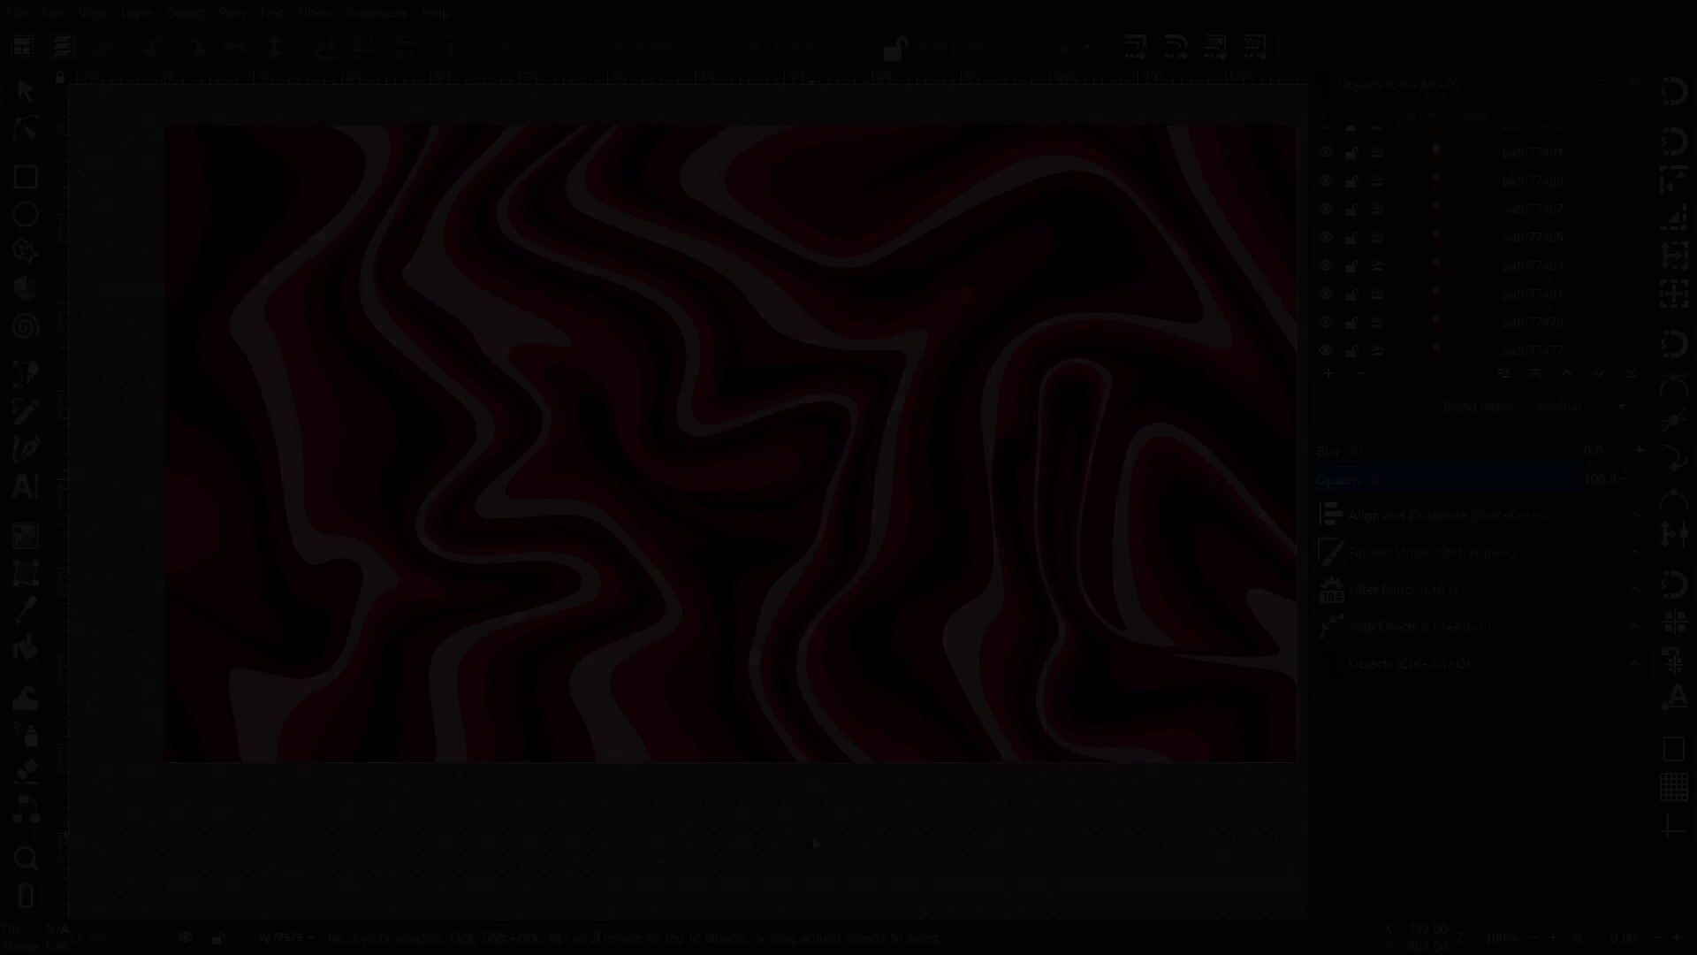
- Inside the clipped group, select every pale pink stripe with Select Same Fill Color
{"action": "left_click", "coordinate": [686, 345]}
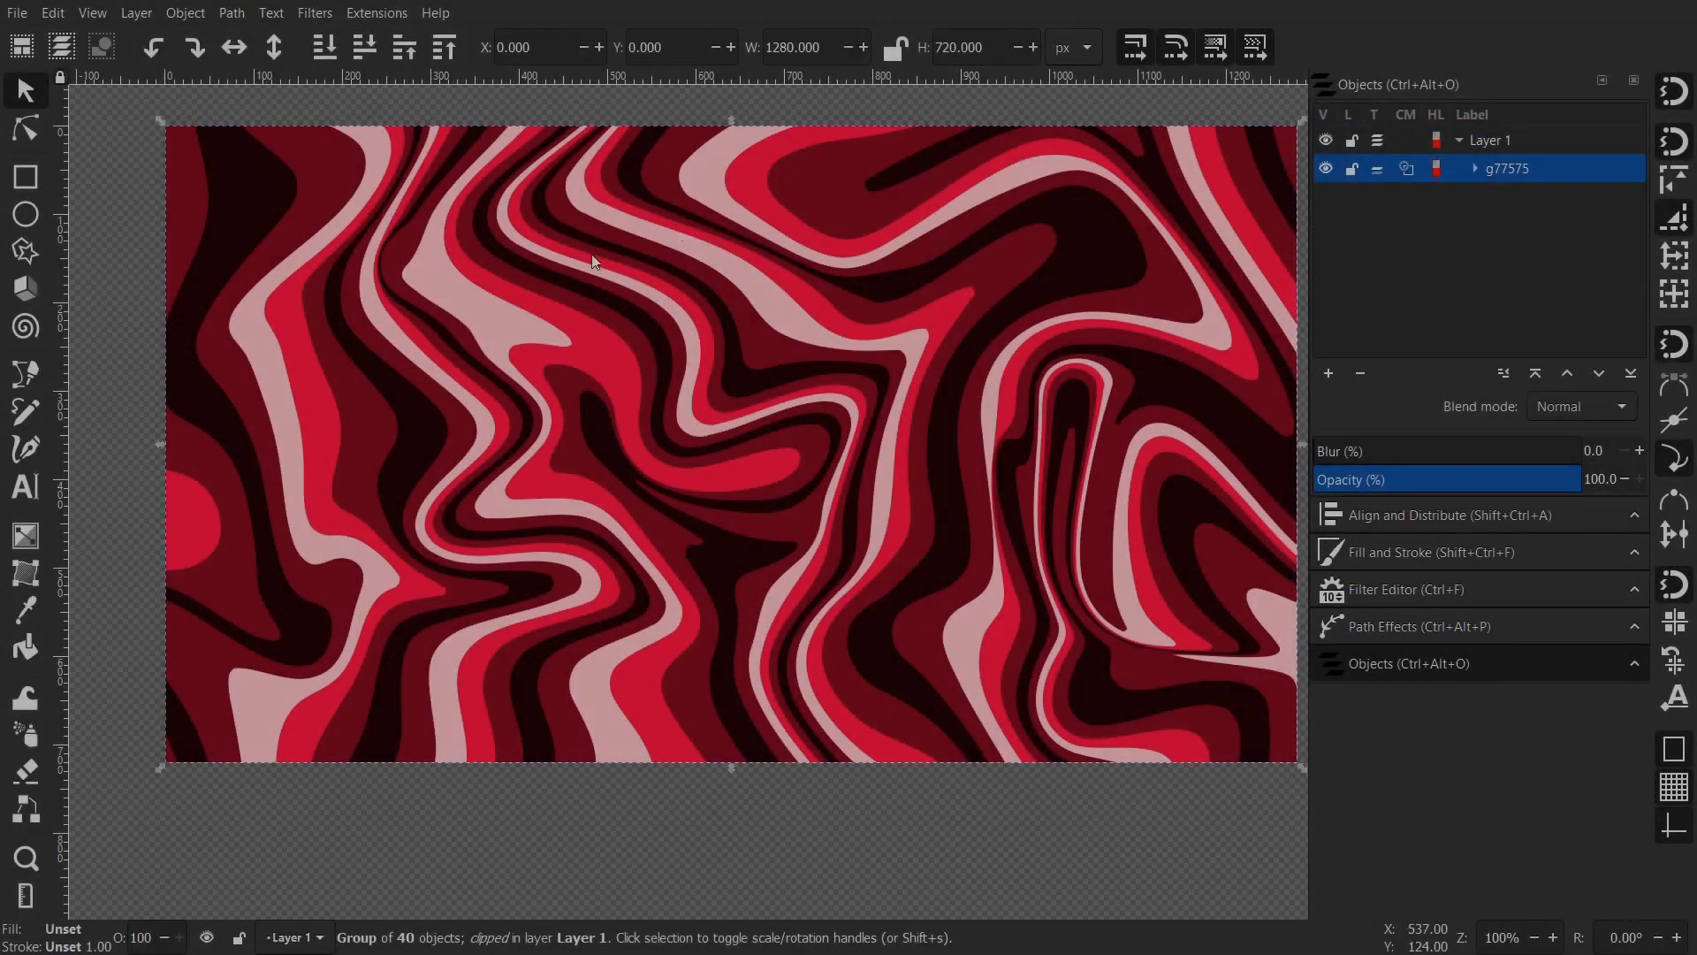
{"action": "double_click", "coordinate": [498, 295]}
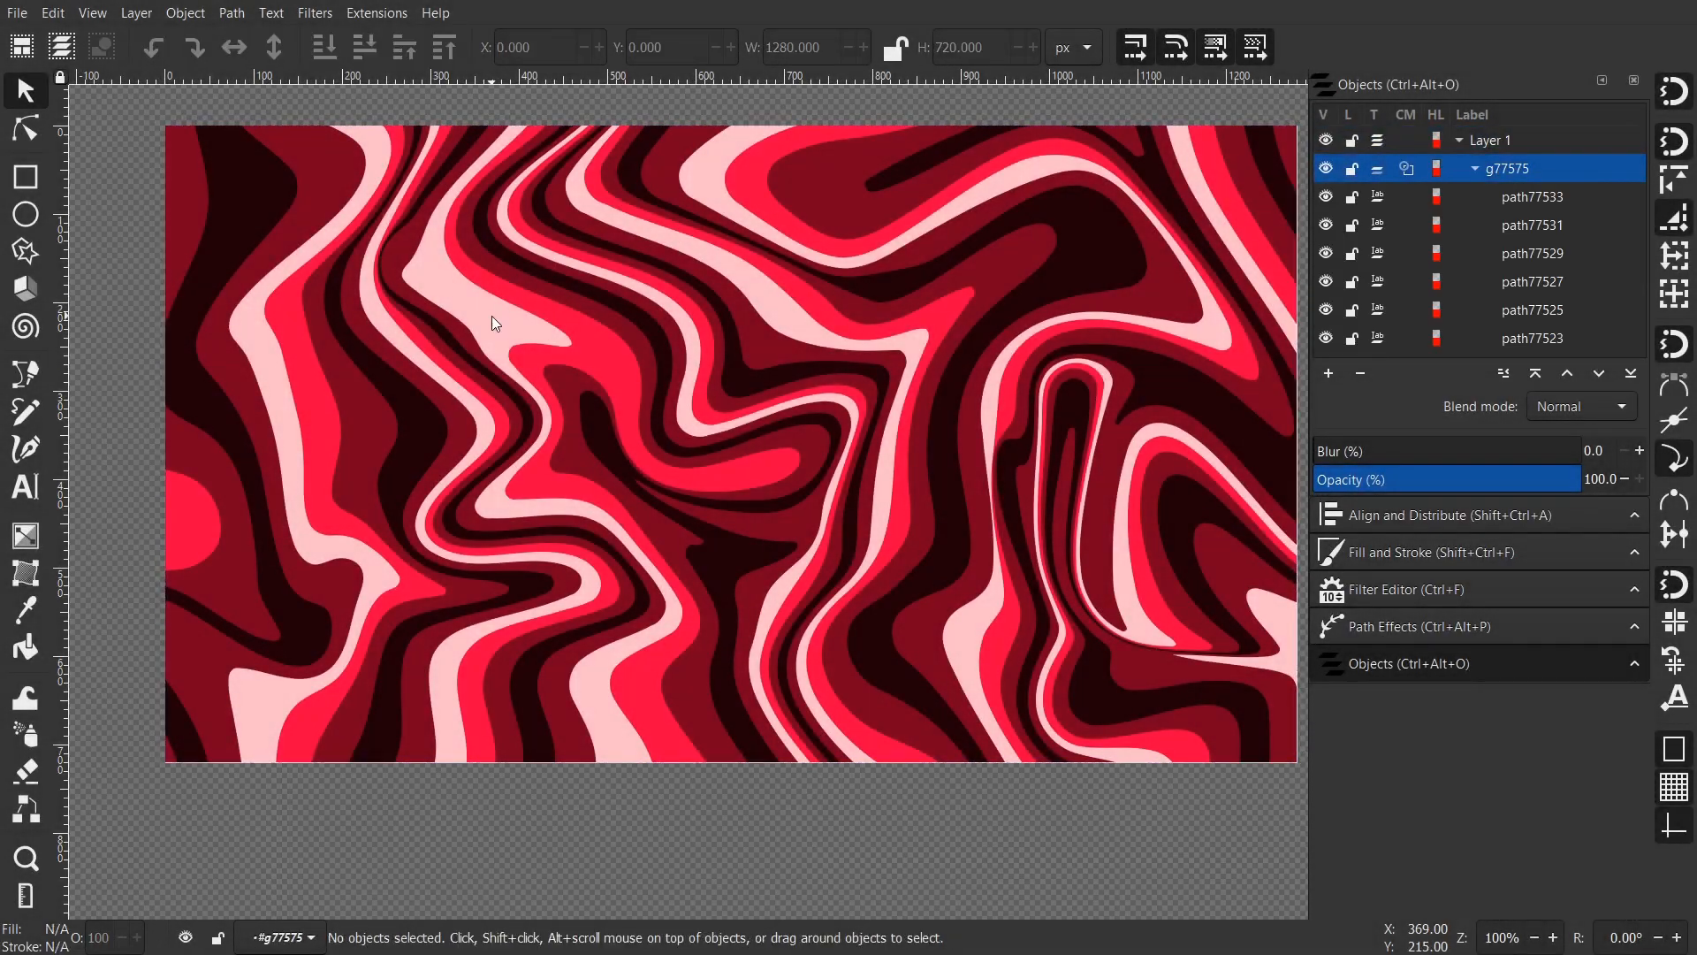
{"action": "left_click", "coordinate": [492, 315]}
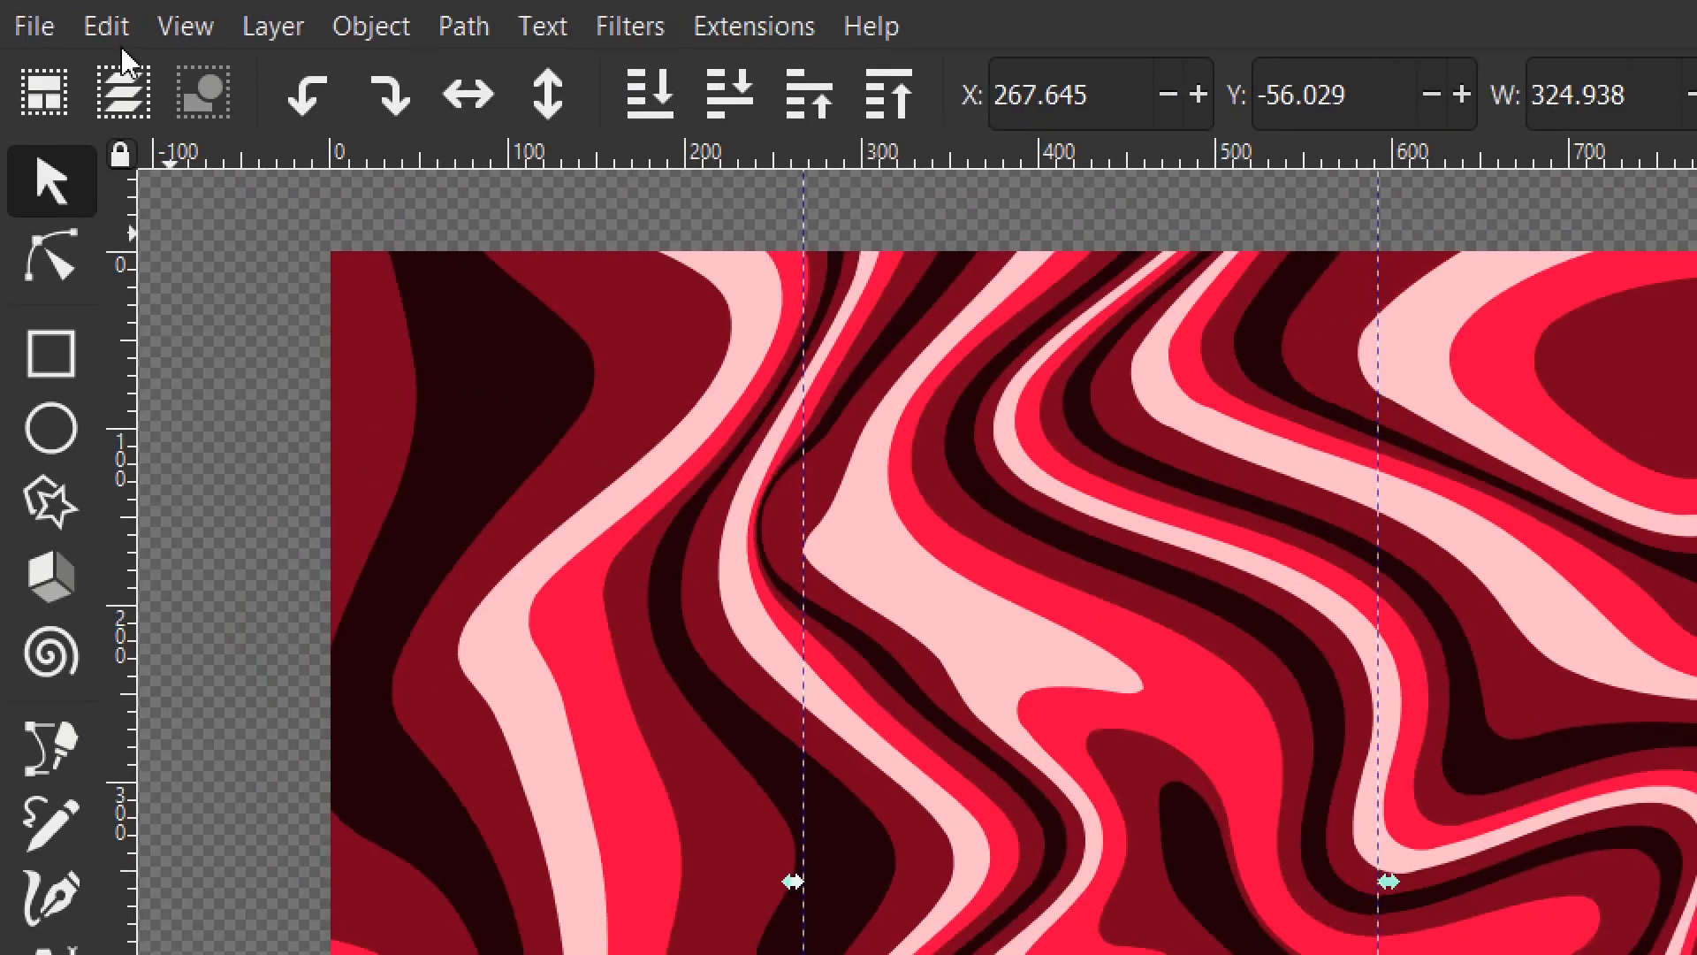
{"action": "left_click", "coordinate": [53, 12]}
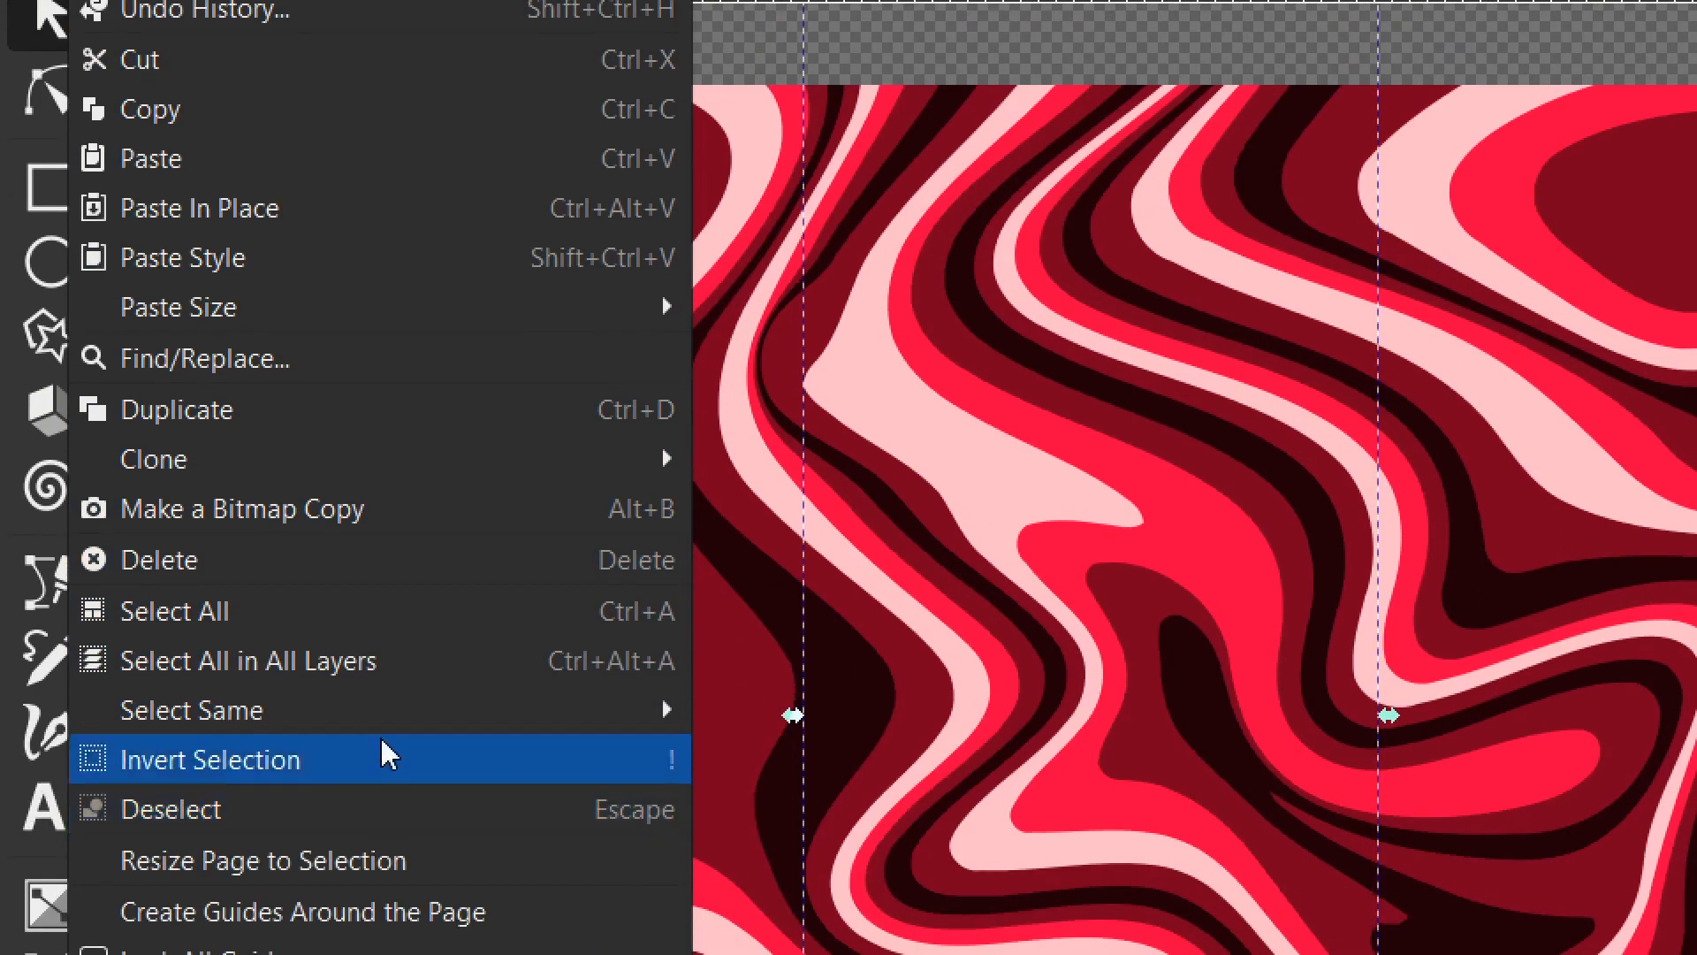
{"action": "mouse_move", "coordinate": [435, 705]}
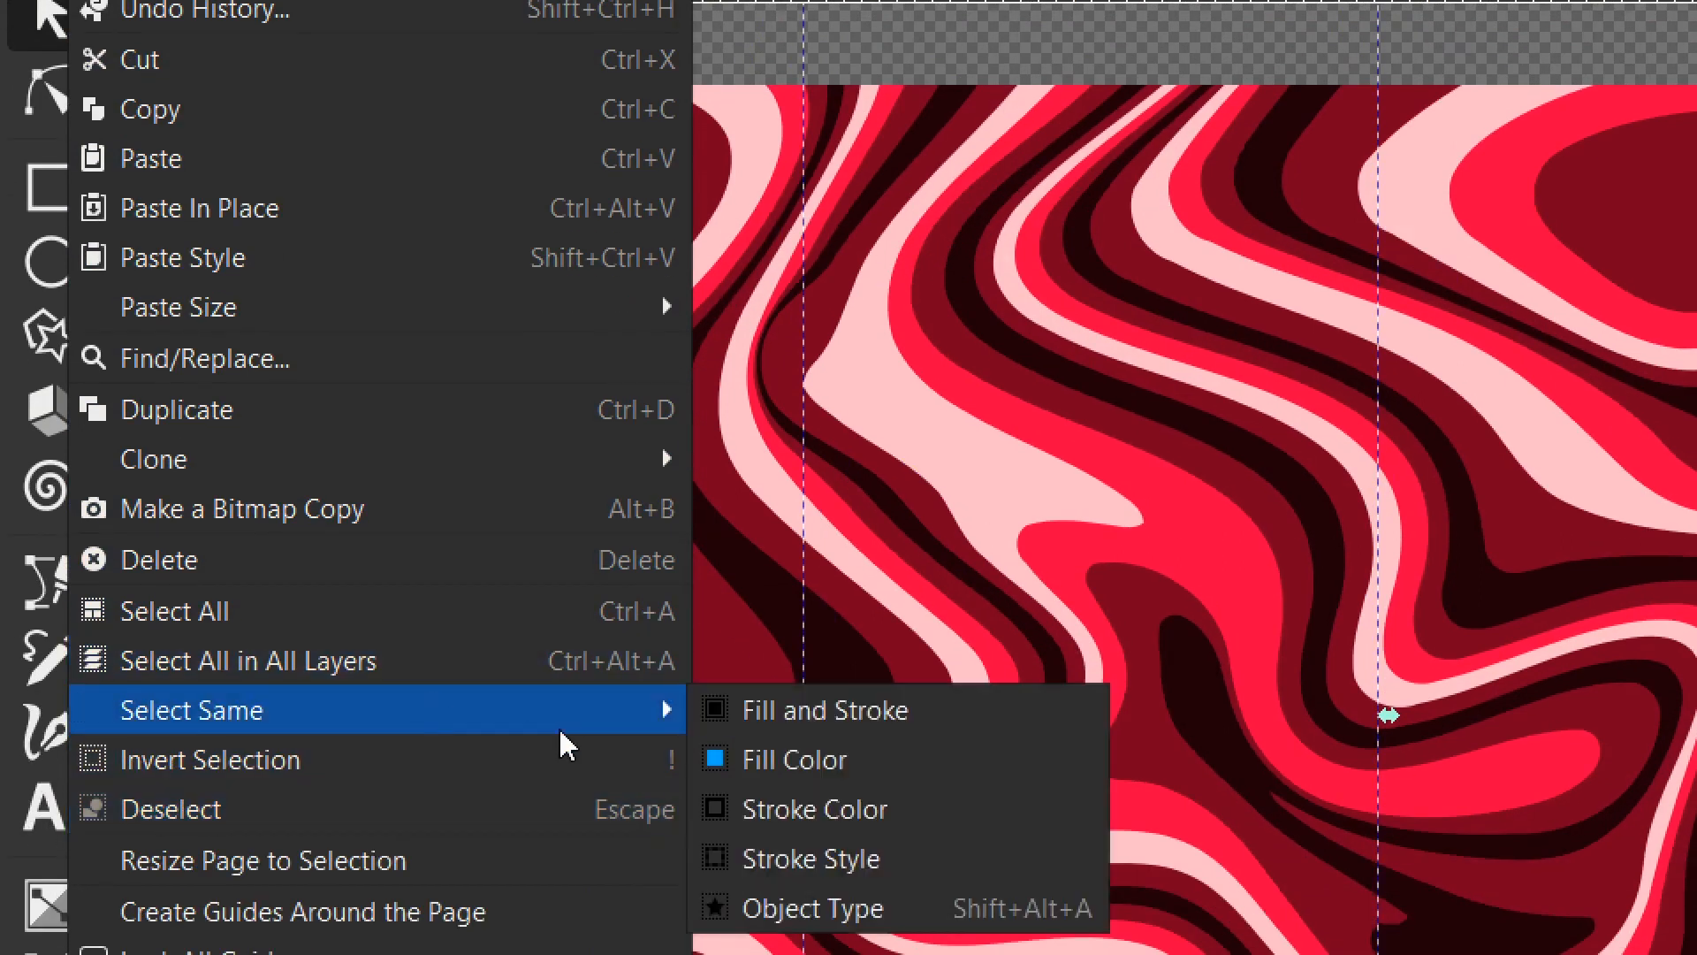
{"action": "left_click", "coordinate": [831, 762]}
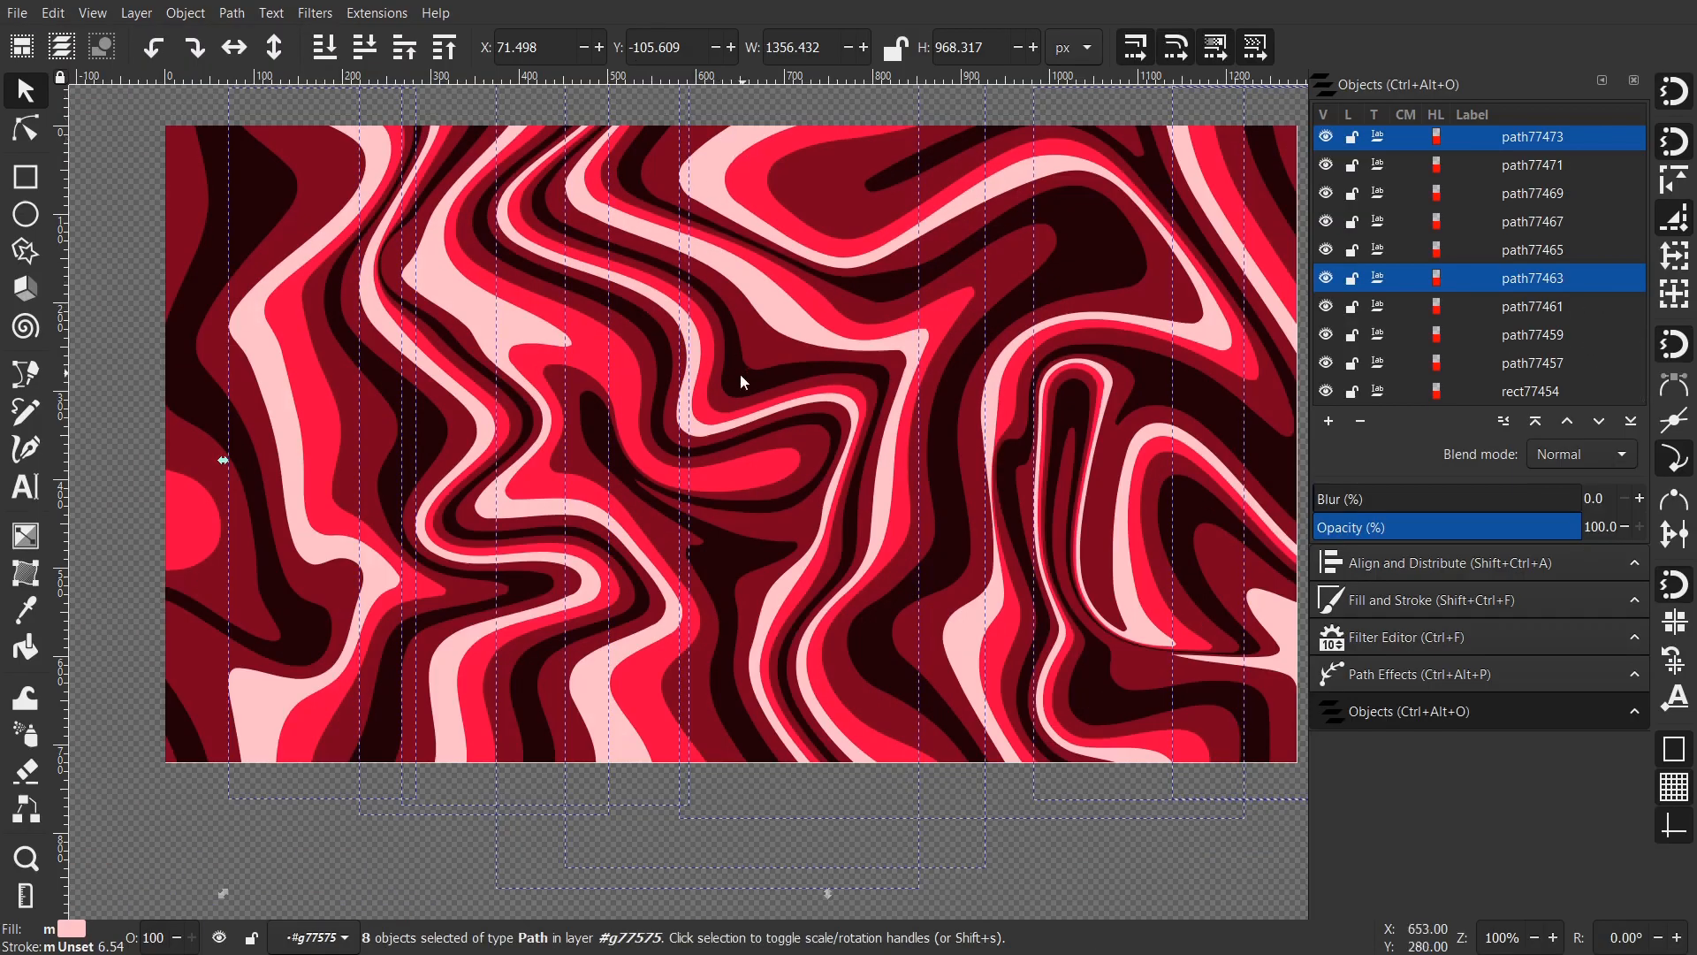
- Raise the selected stripes' fill lightness to 100 for pure white (ffffffff), then deselect
{"action": "left_click_drag", "start_coordinate": [741, 374], "coordinate": [700, 383]}
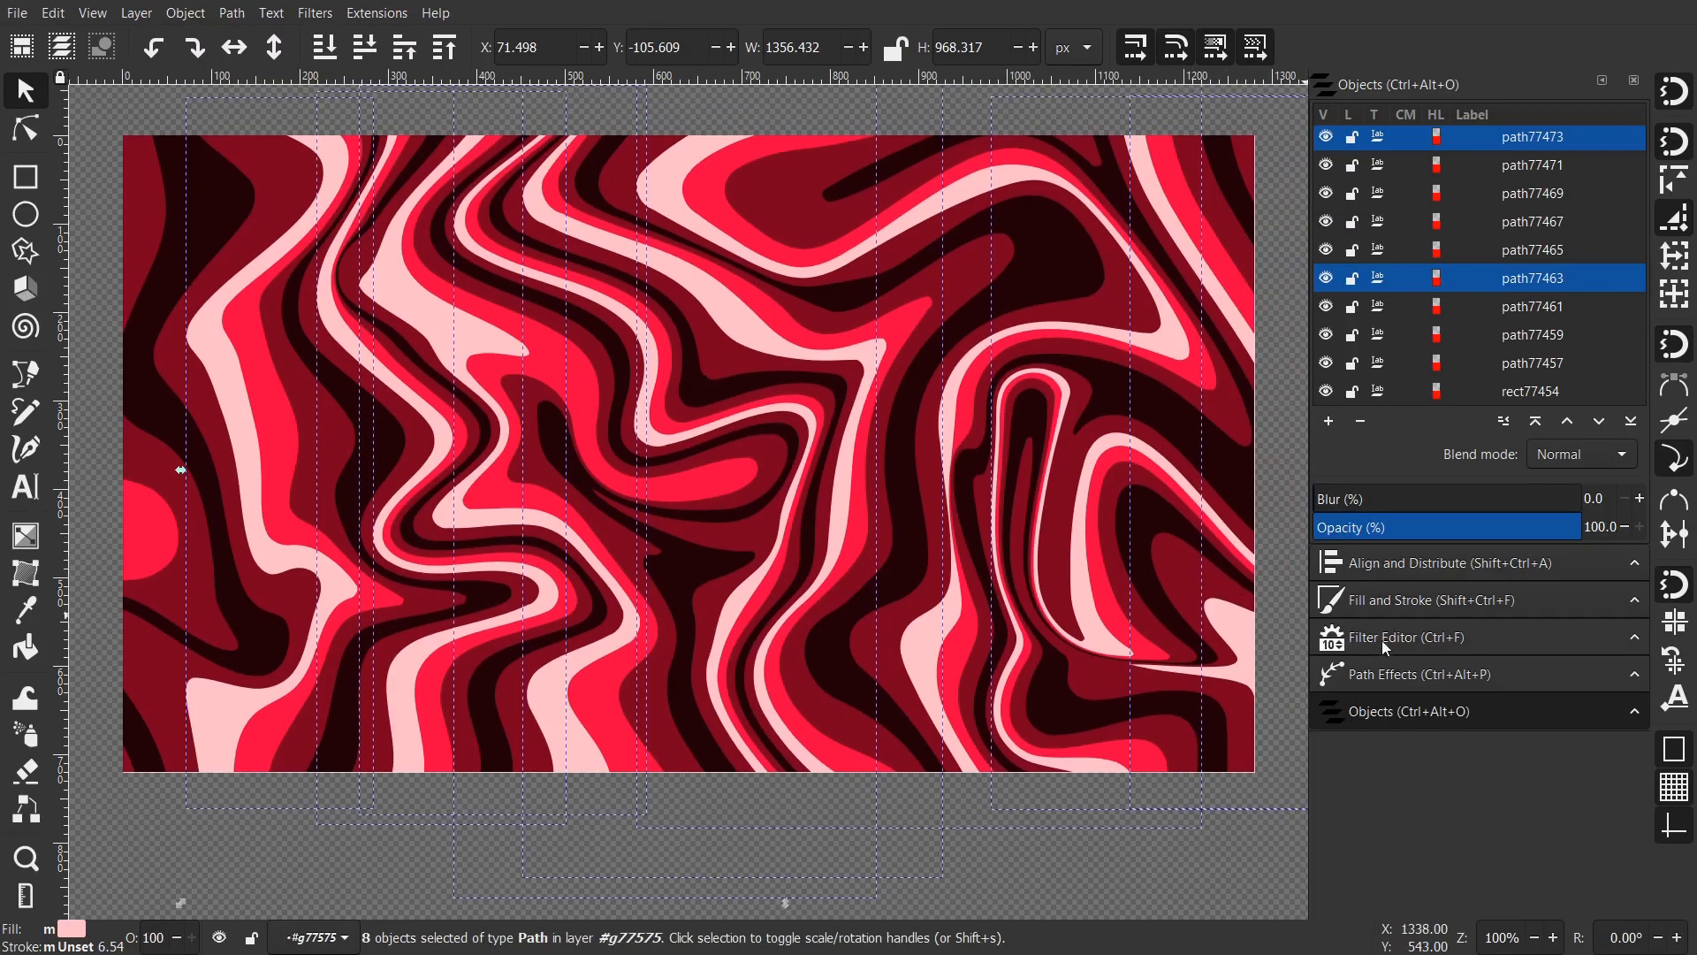
{"action": "left_click", "coordinate": [1417, 609]}
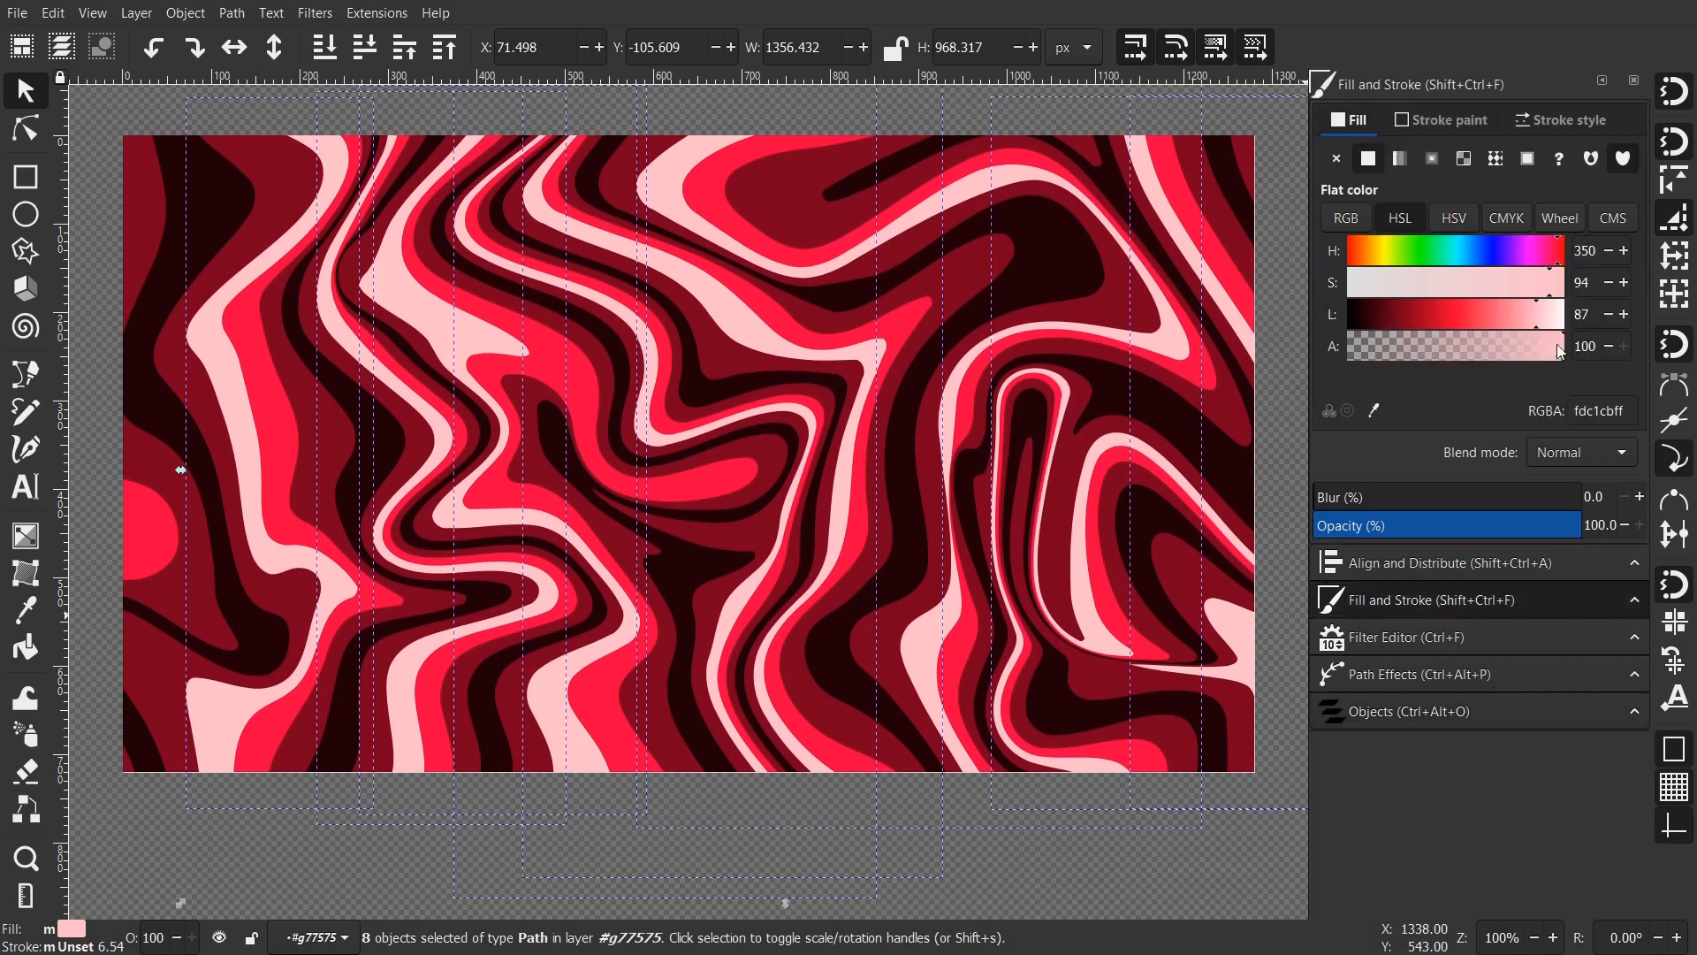
{"action": "left_click_drag", "start_coordinate": [1550, 319], "coordinate": [1620, 322]}
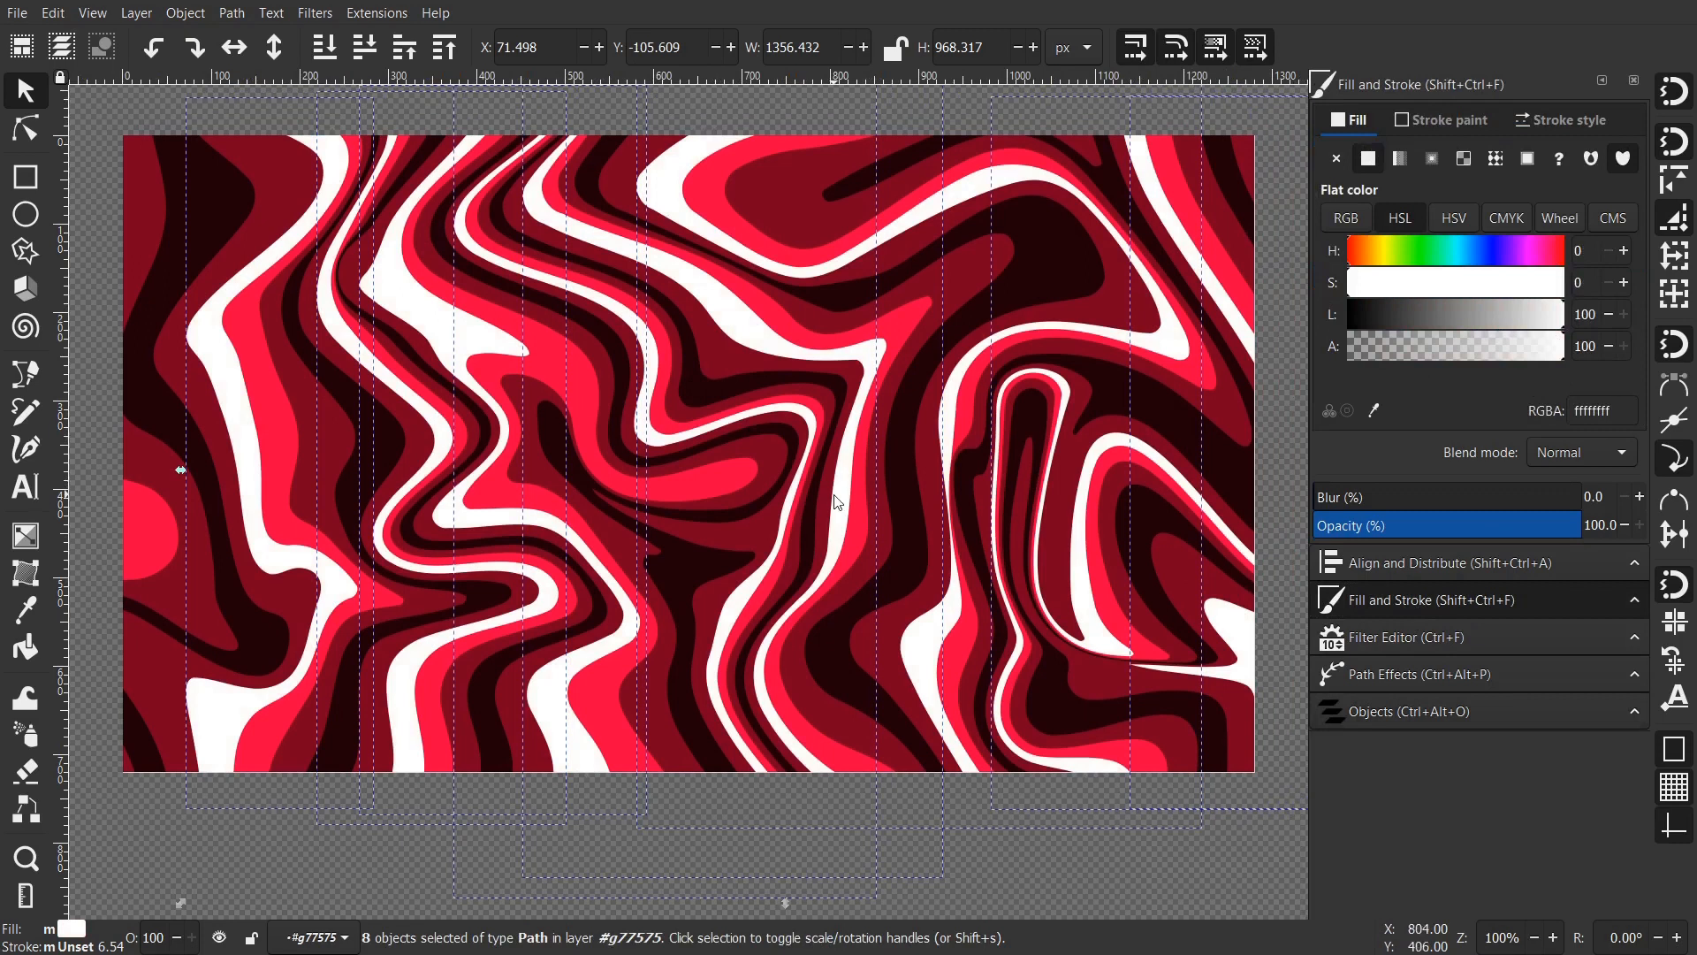
{"action": "left_click_drag", "start_coordinate": [837, 502], "coordinate": [851, 517]}
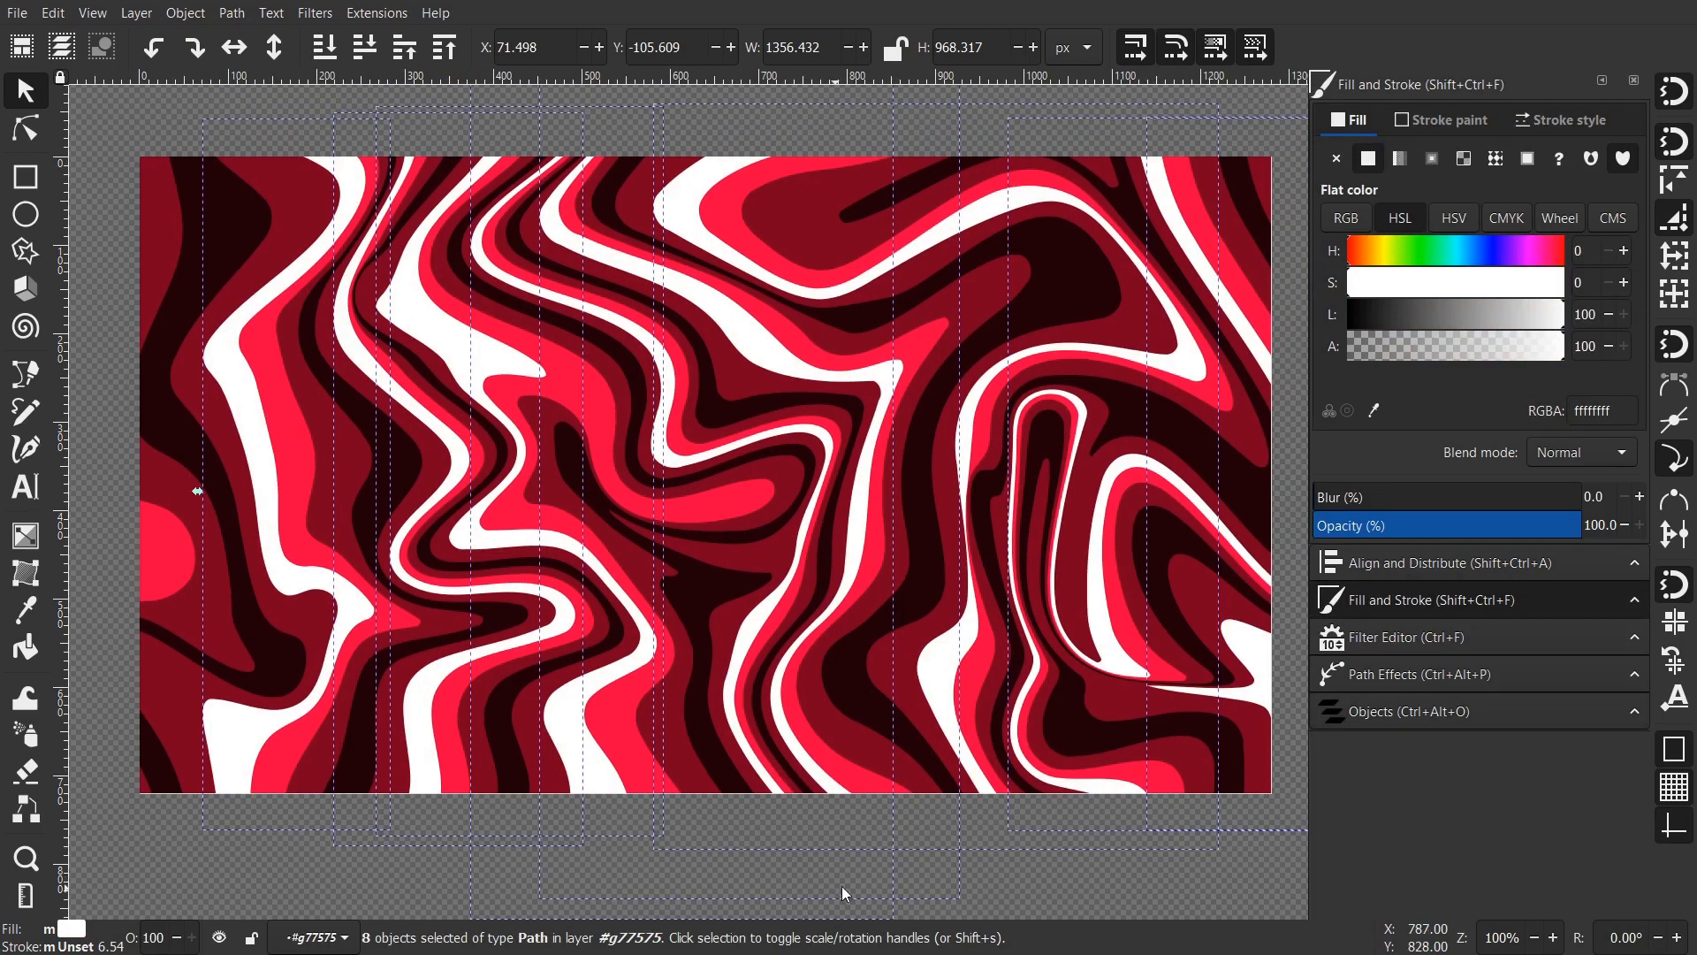
{"action": "left_click", "coordinate": [1069, 882]}
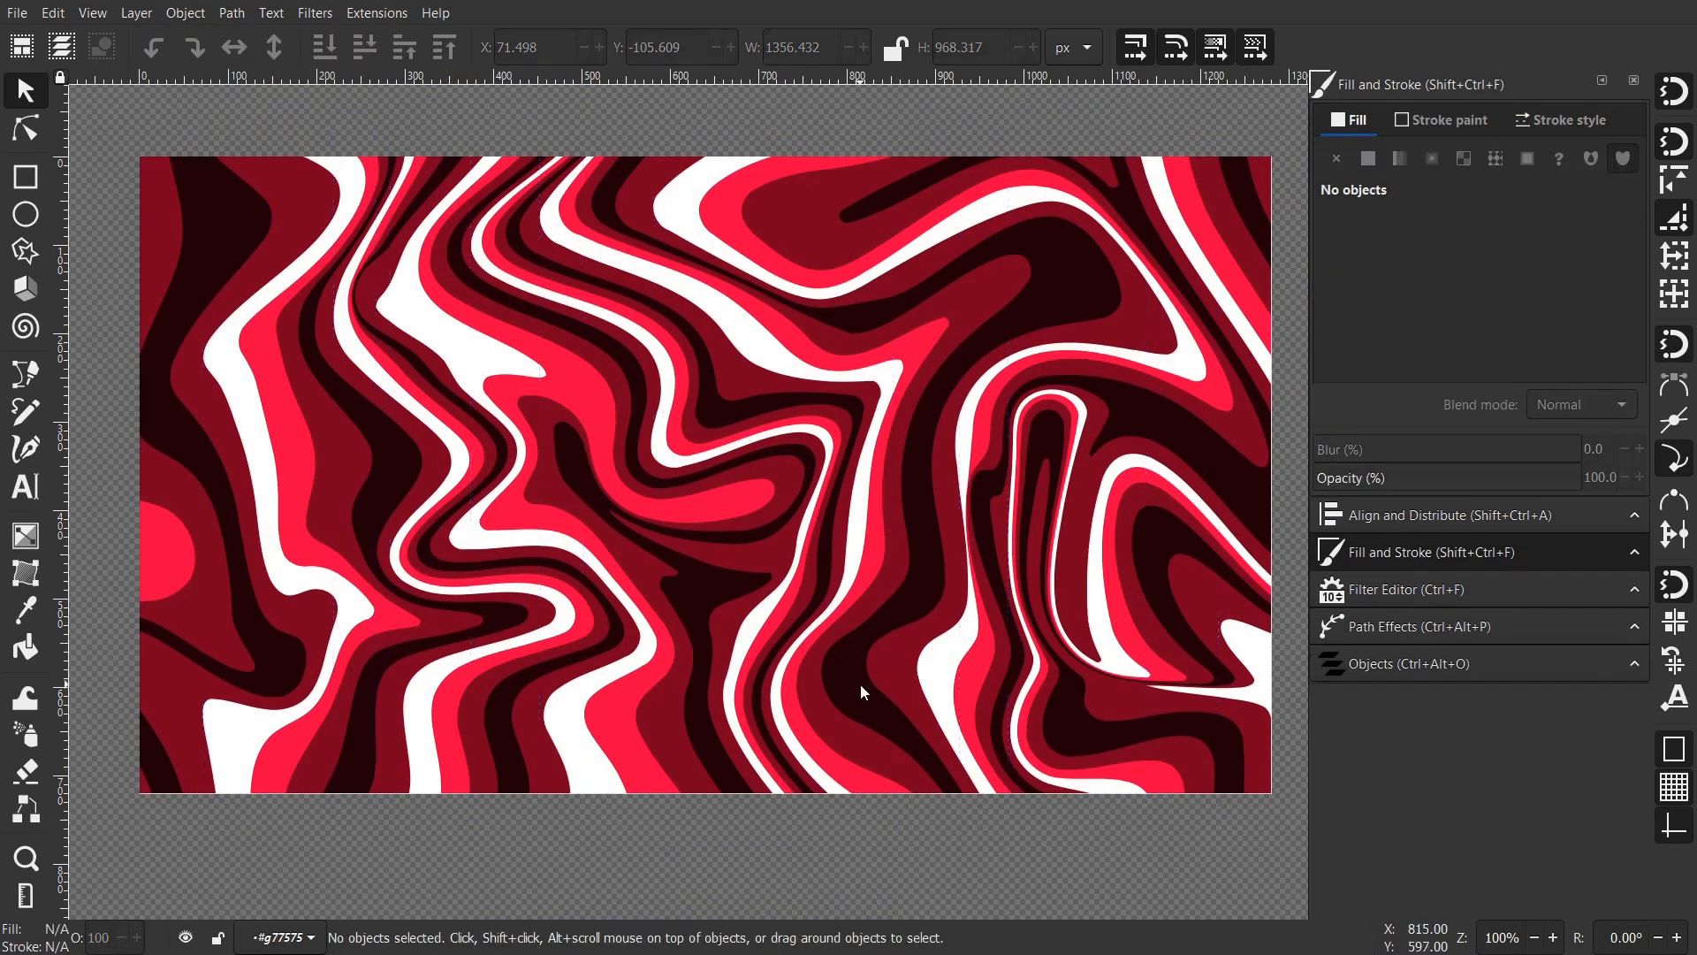